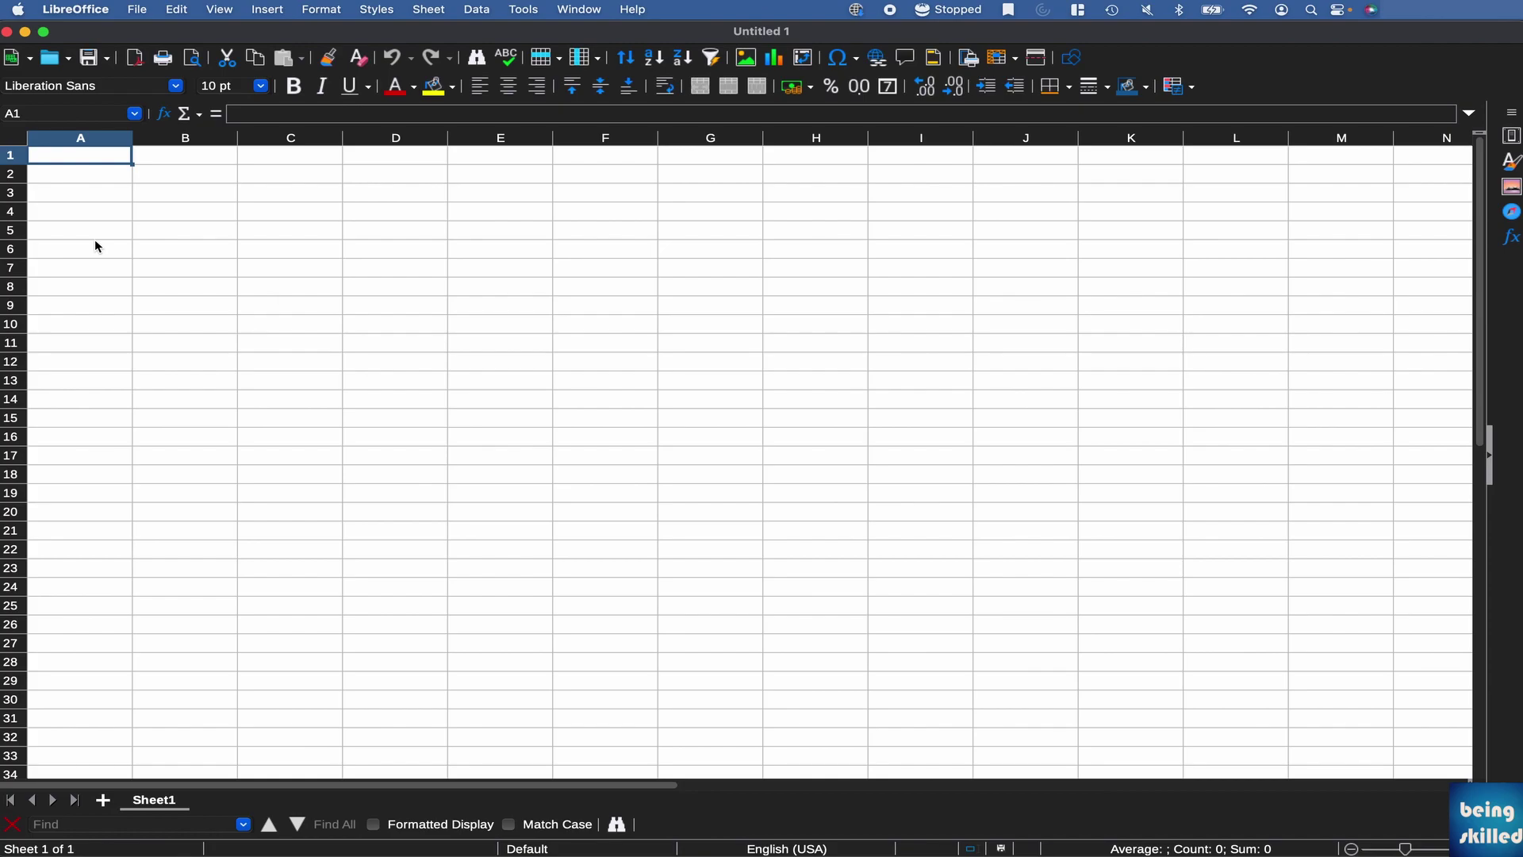
- Launch Microsoft Excel and start a new blank workbook
{"action": "key", "text": "super+space"}
{"action": "type", "text": "exce"}
{"action": "key", "text": "Return"}
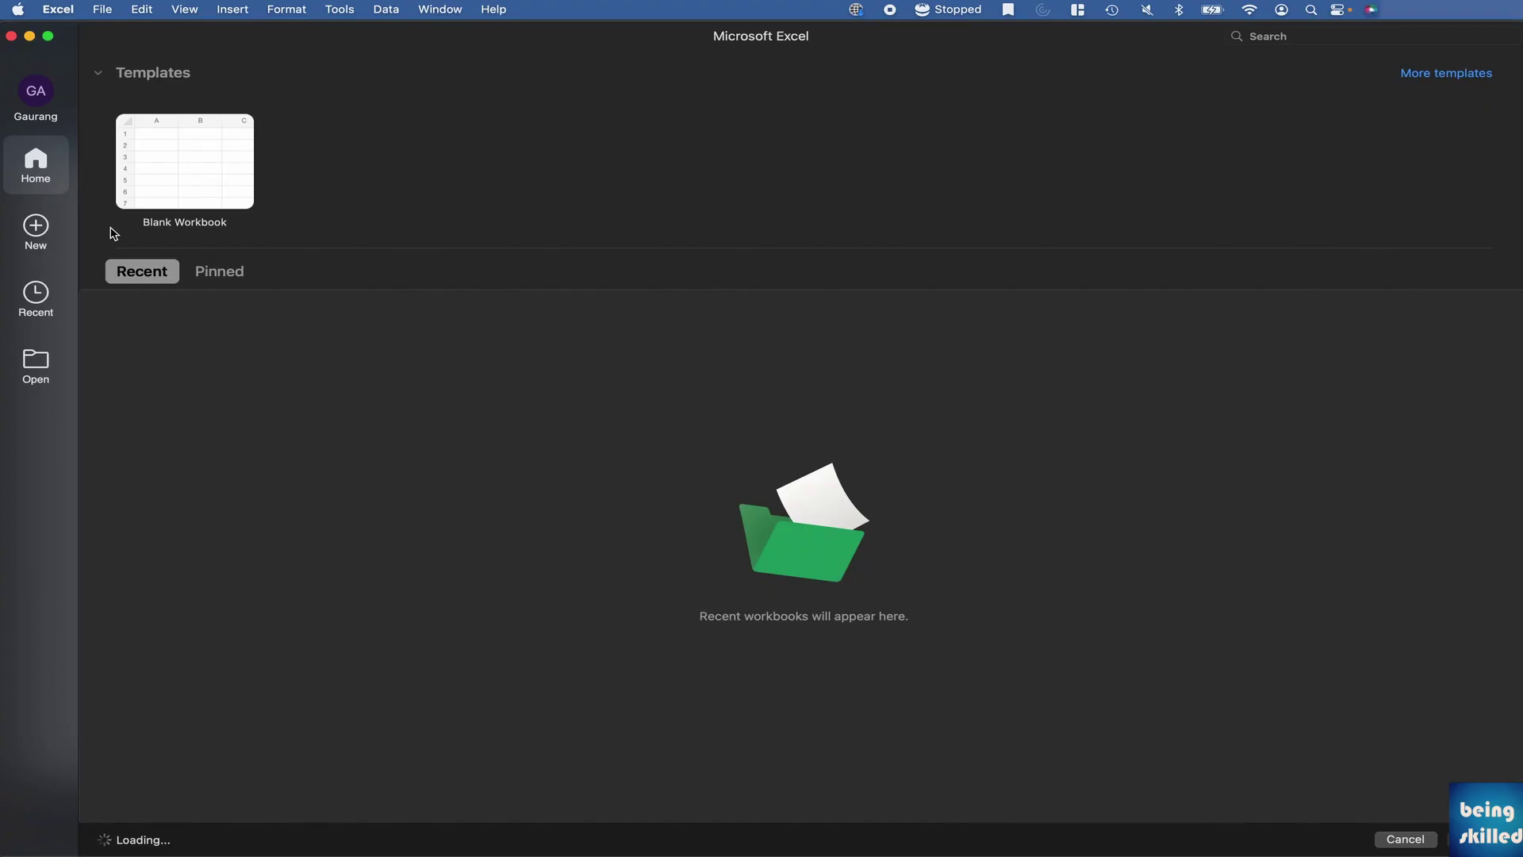
{"action": "left_click", "coordinate": [159, 190]}
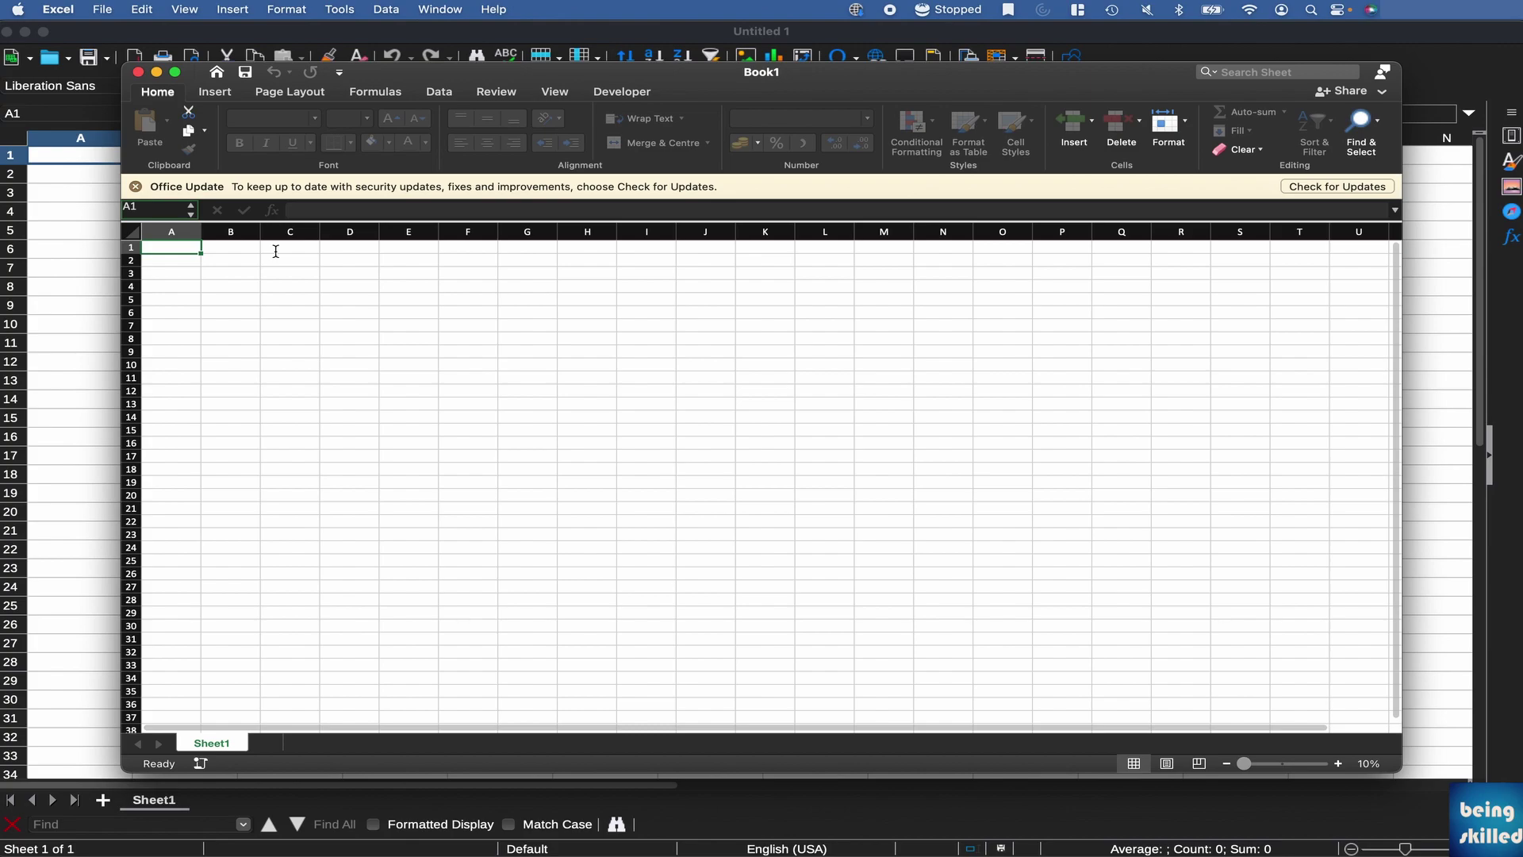
- Enter the headers S.no, Names and Marks in A1:C1
{"action": "type", "text": "S.no"}
{"action": "key", "text": "Tab"}
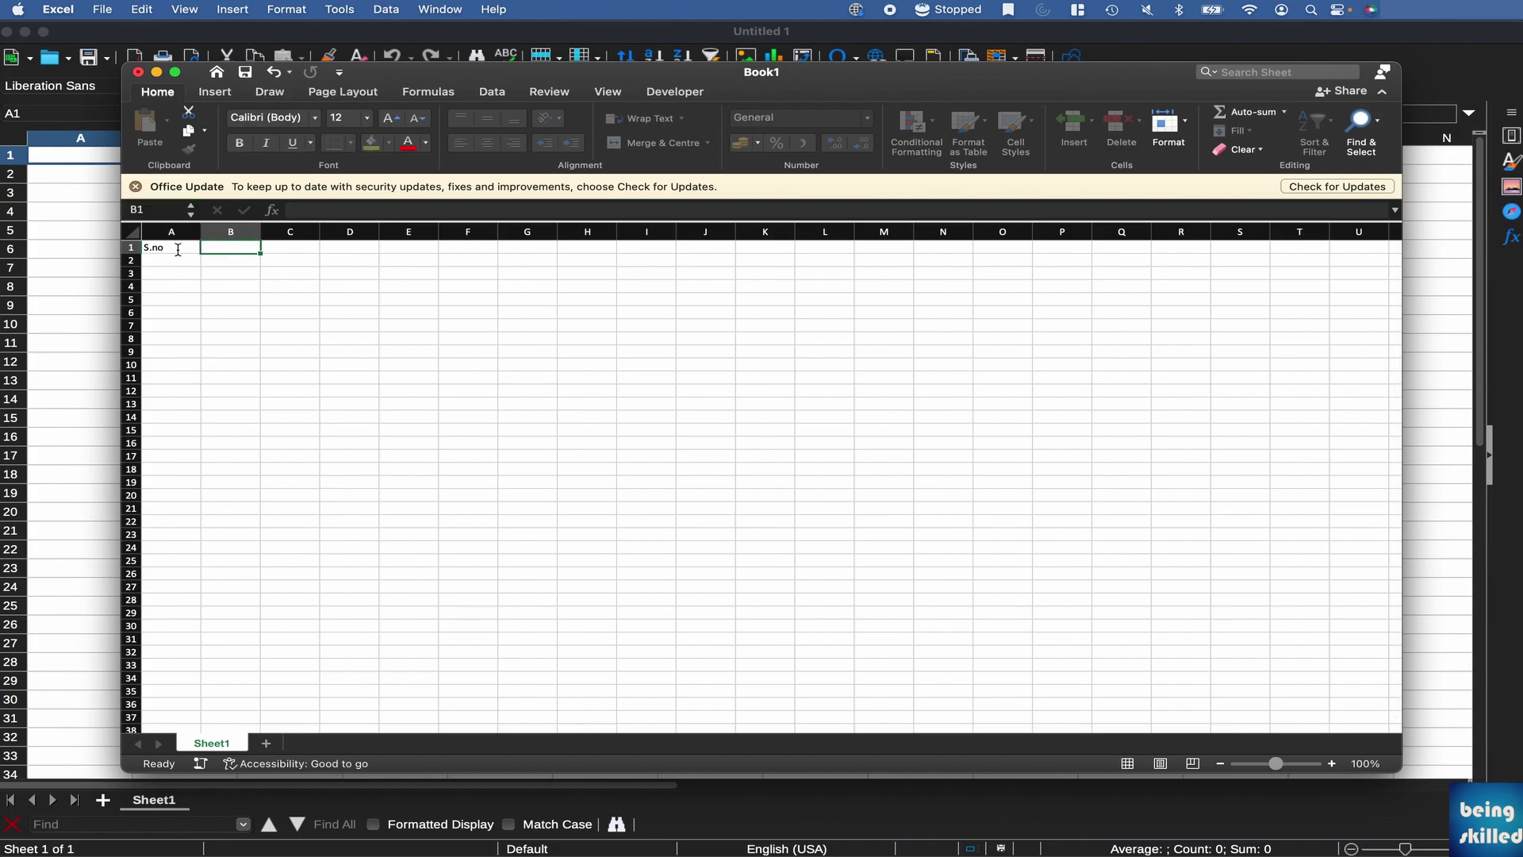
{"action": "type", "text": "Names"}
{"action": "key", "text": "Tab"}
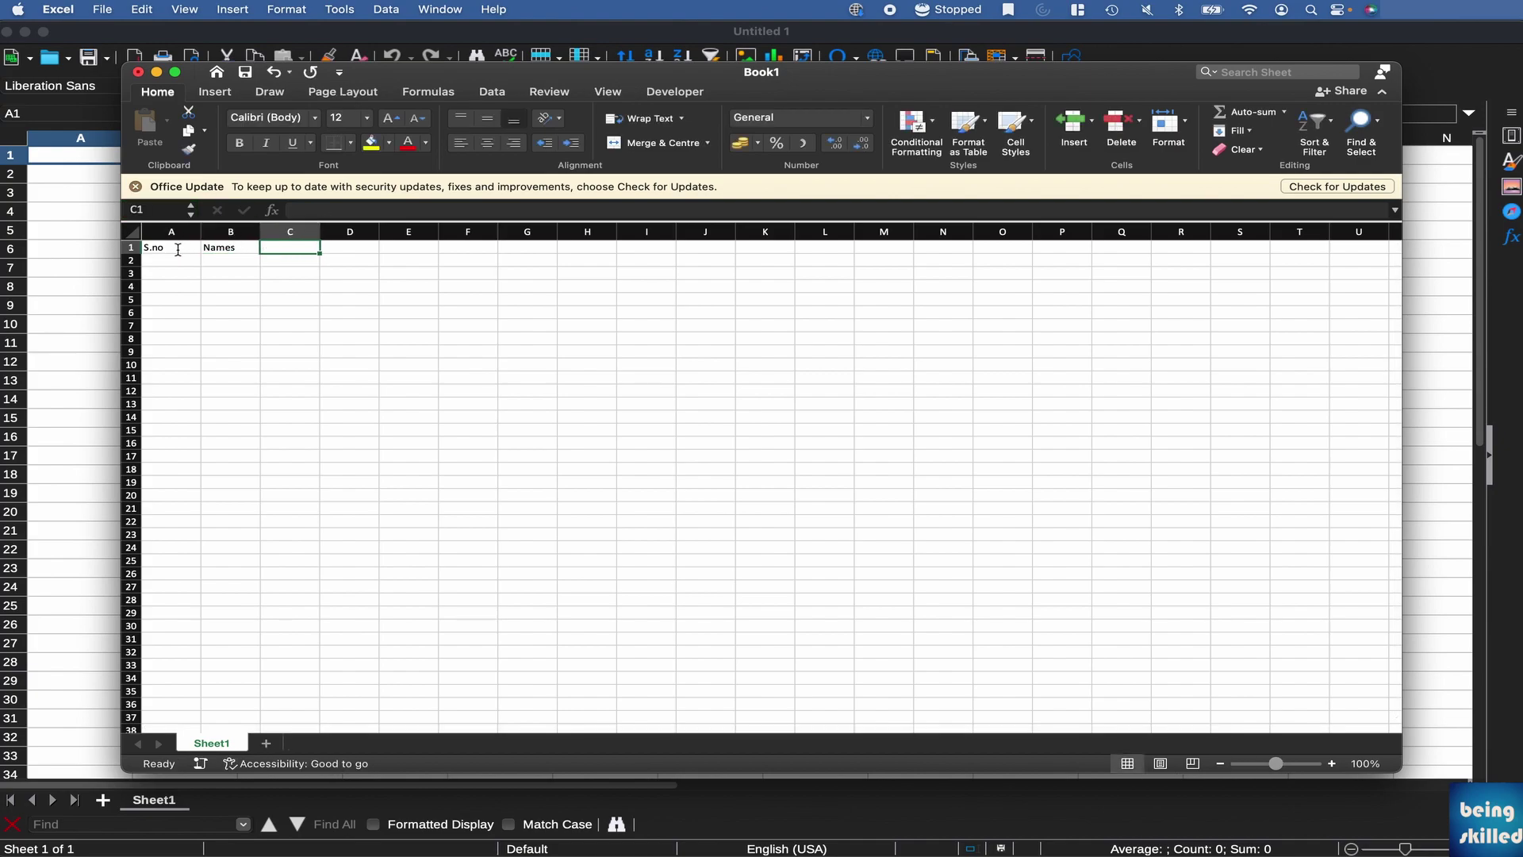
{"action": "type", "text": "Marks"}
{"action": "key", "text": "Return"}
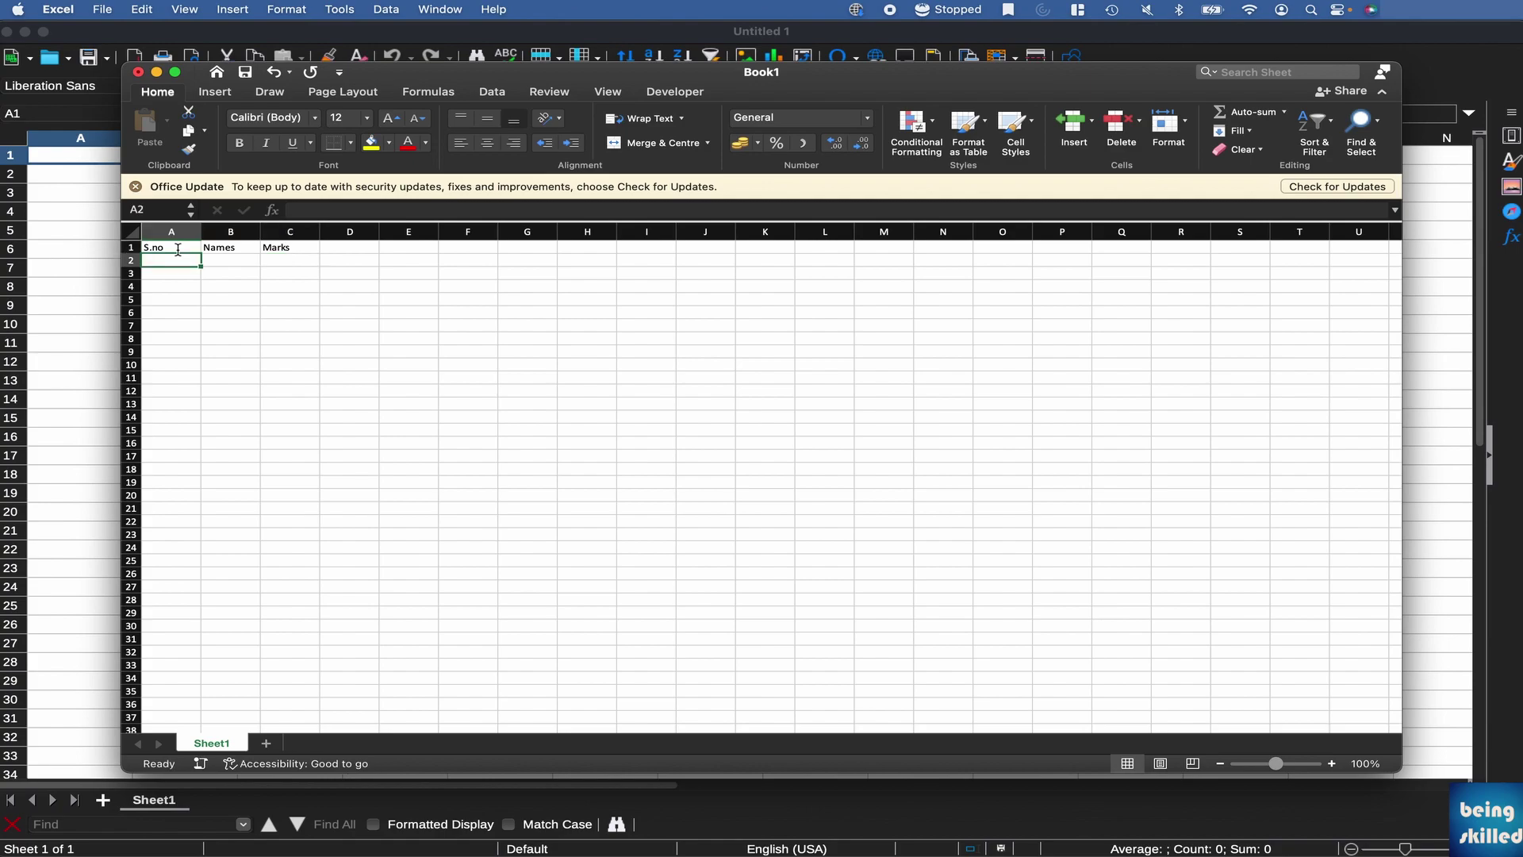
- Fill S.no 1–4 and the names Rom, Ton, Mon, Kin below the headers
{"action": "type", "text": "1 2 3 4"}
{"action": "key", "text": "Tab"}
{"action": "key", "text": "Up"}
{"action": "key", "text": "Up"}
{"action": "key", "text": "Up"}
{"action": "key", "text": "Up"}
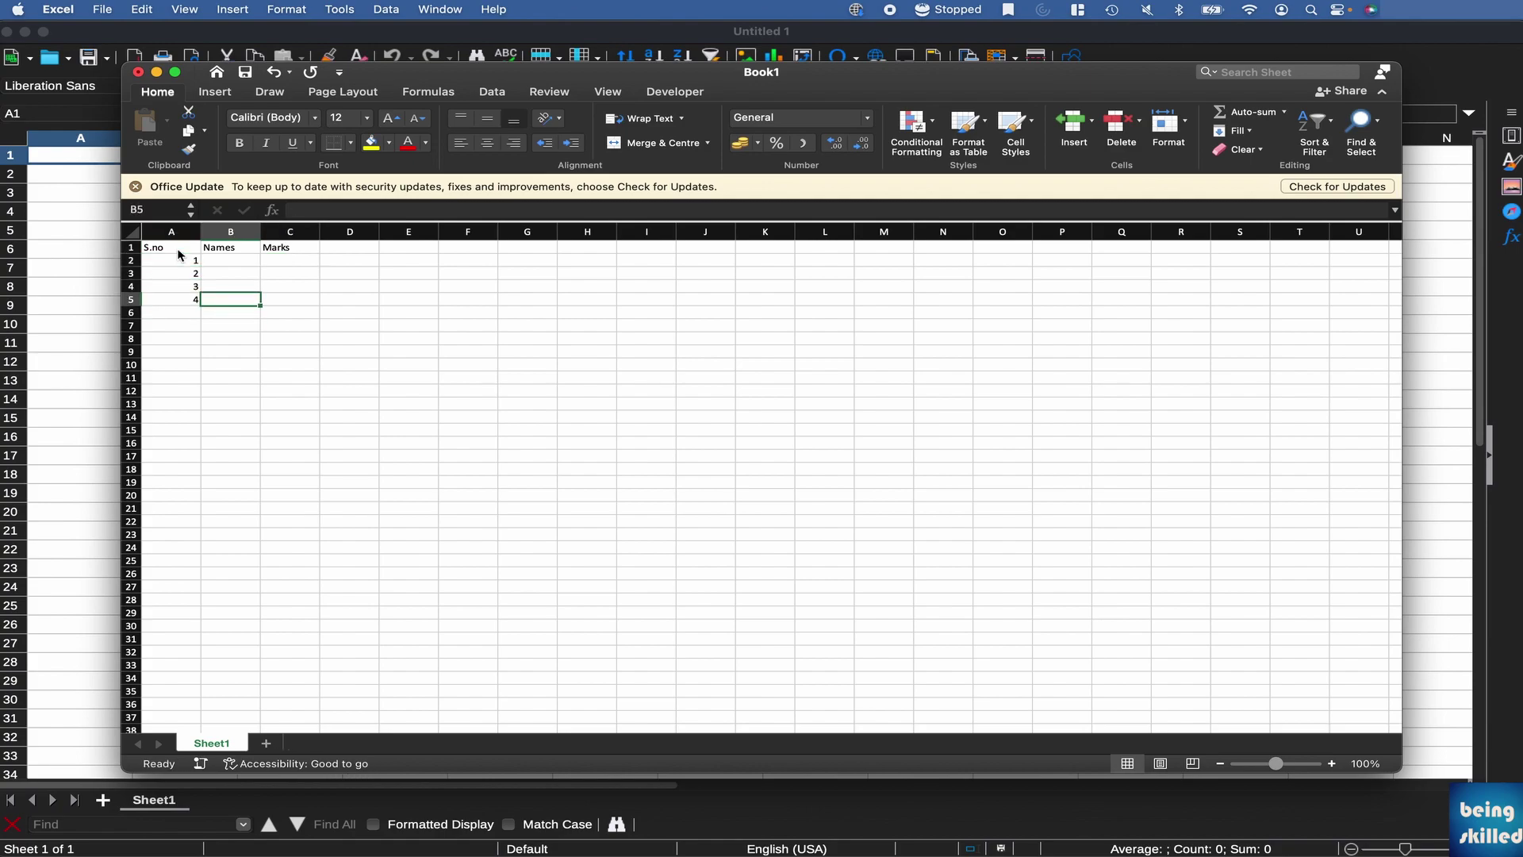
{"action": "type", "text": "Rom"}
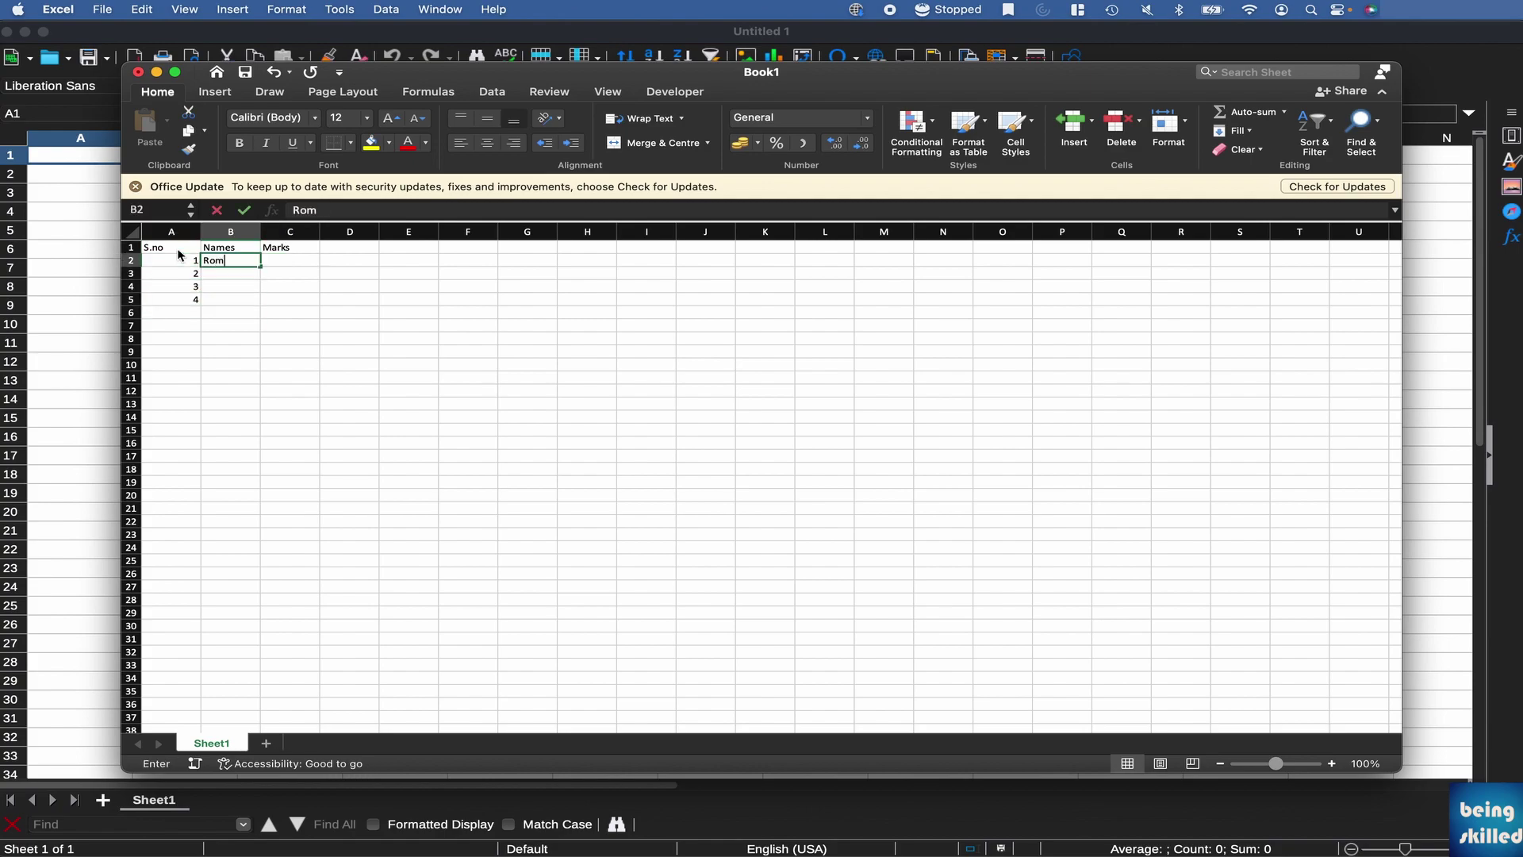
{"action": "key", "text": "Return"}
{"action": "type", "text": "Ton"}
{"action": "key", "text": "Return"}
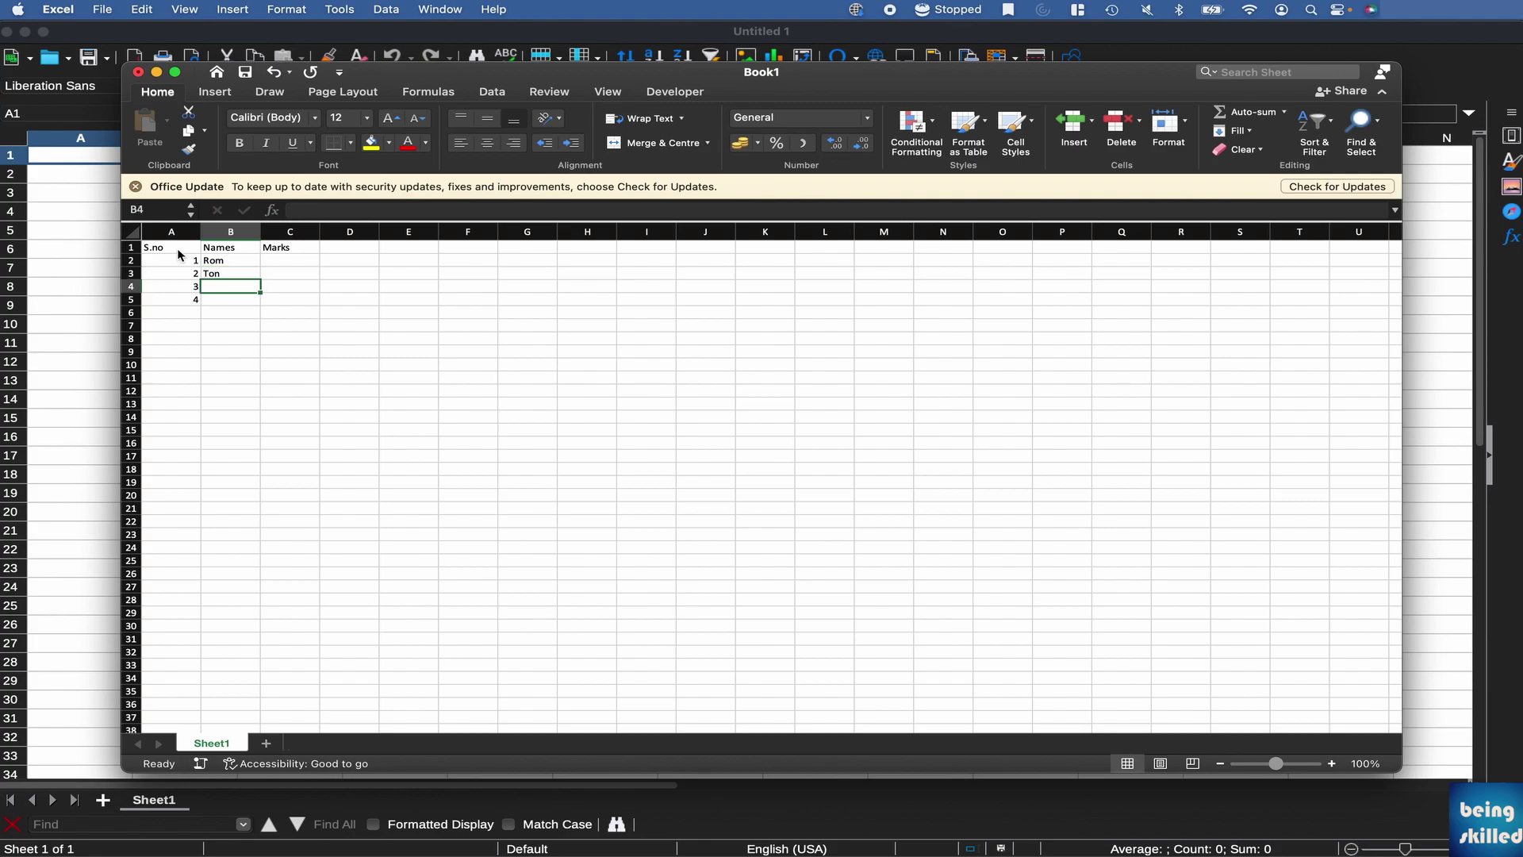
{"action": "type", "text": "Mon"}
{"action": "key", "text": "Return"}
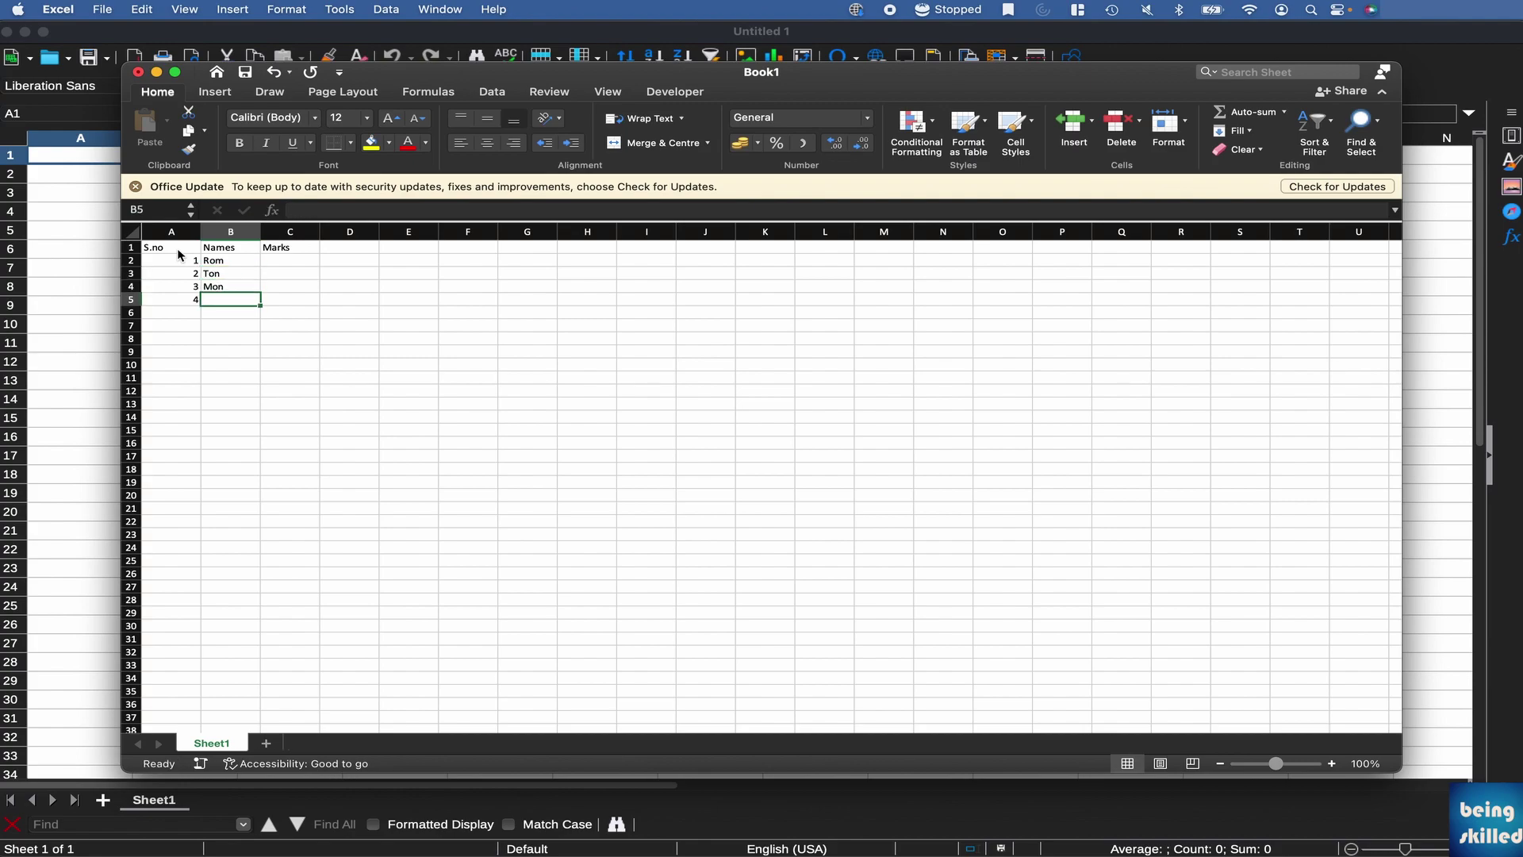
{"action": "type", "text": "Kin"}
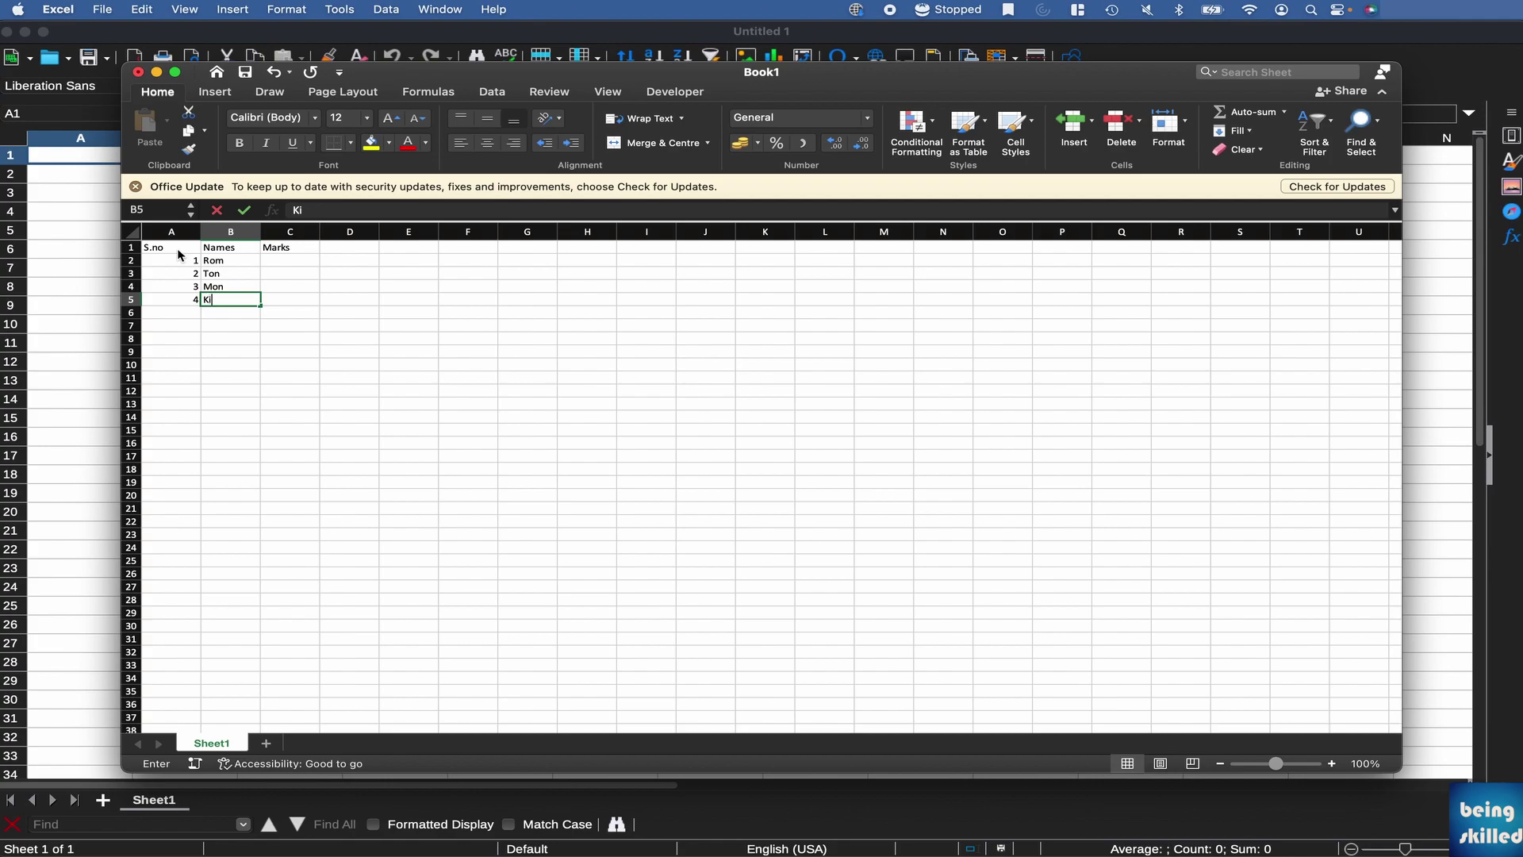
{"action": "key", "text": "Tab"}
- Enter marks 10, 20, 30 and 40 in C2:C5
{"action": "key", "text": "Up"}
{"action": "key", "text": "Up"}
{"action": "key", "text": "Up"}
{"action": "key", "text": "Up"}
{"action": "key", "text": "Down"}
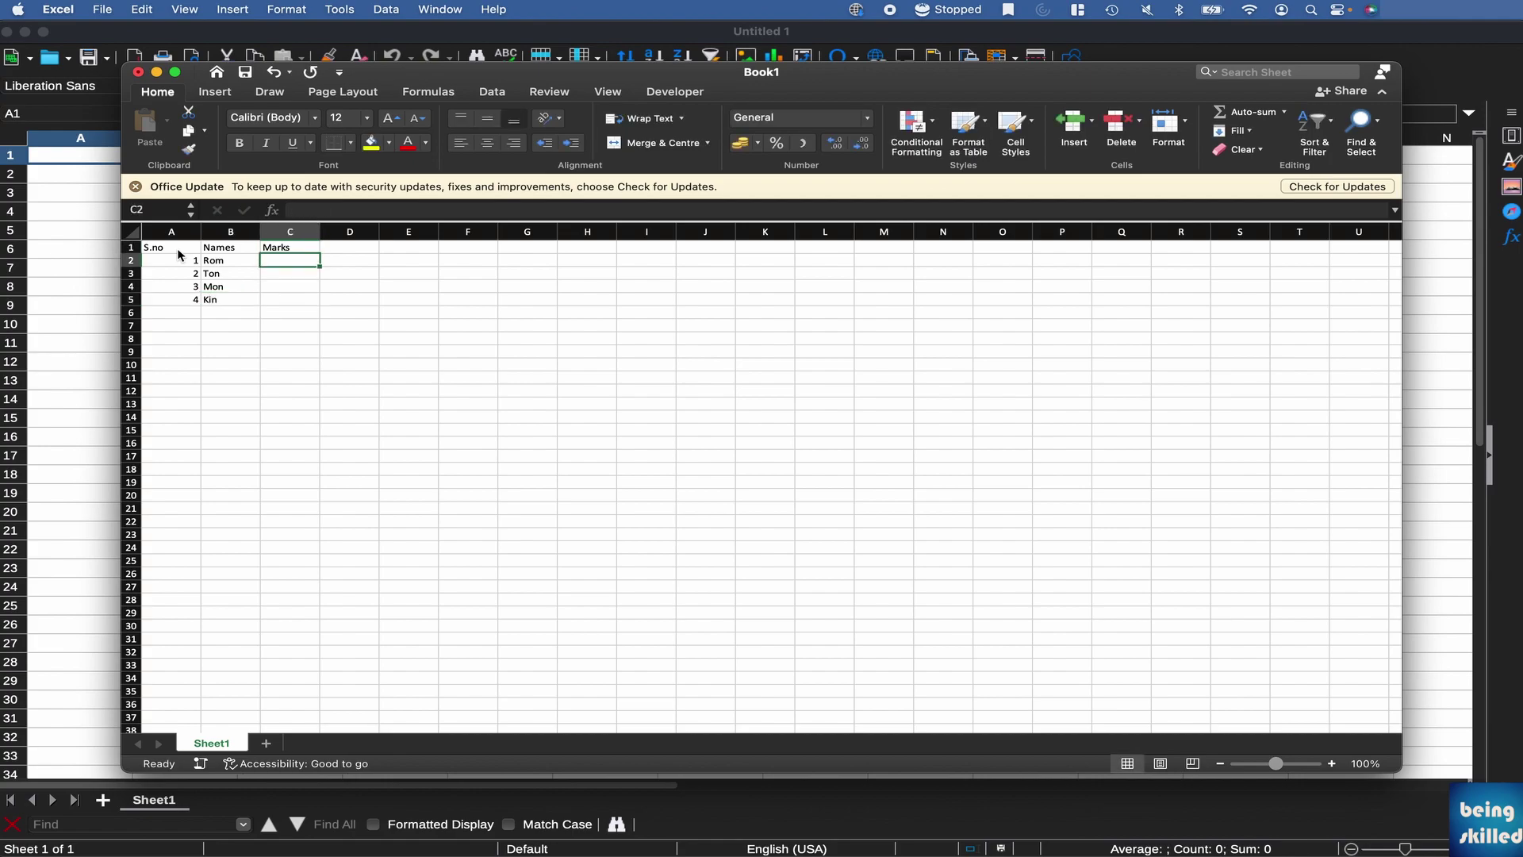
{"action": "type", "text": "10"}
{"action": "key", "text": "Return"}
{"action": "type", "text": "20"}
{"action": "key", "text": "Return"}
{"action": "type", "text": "30"}
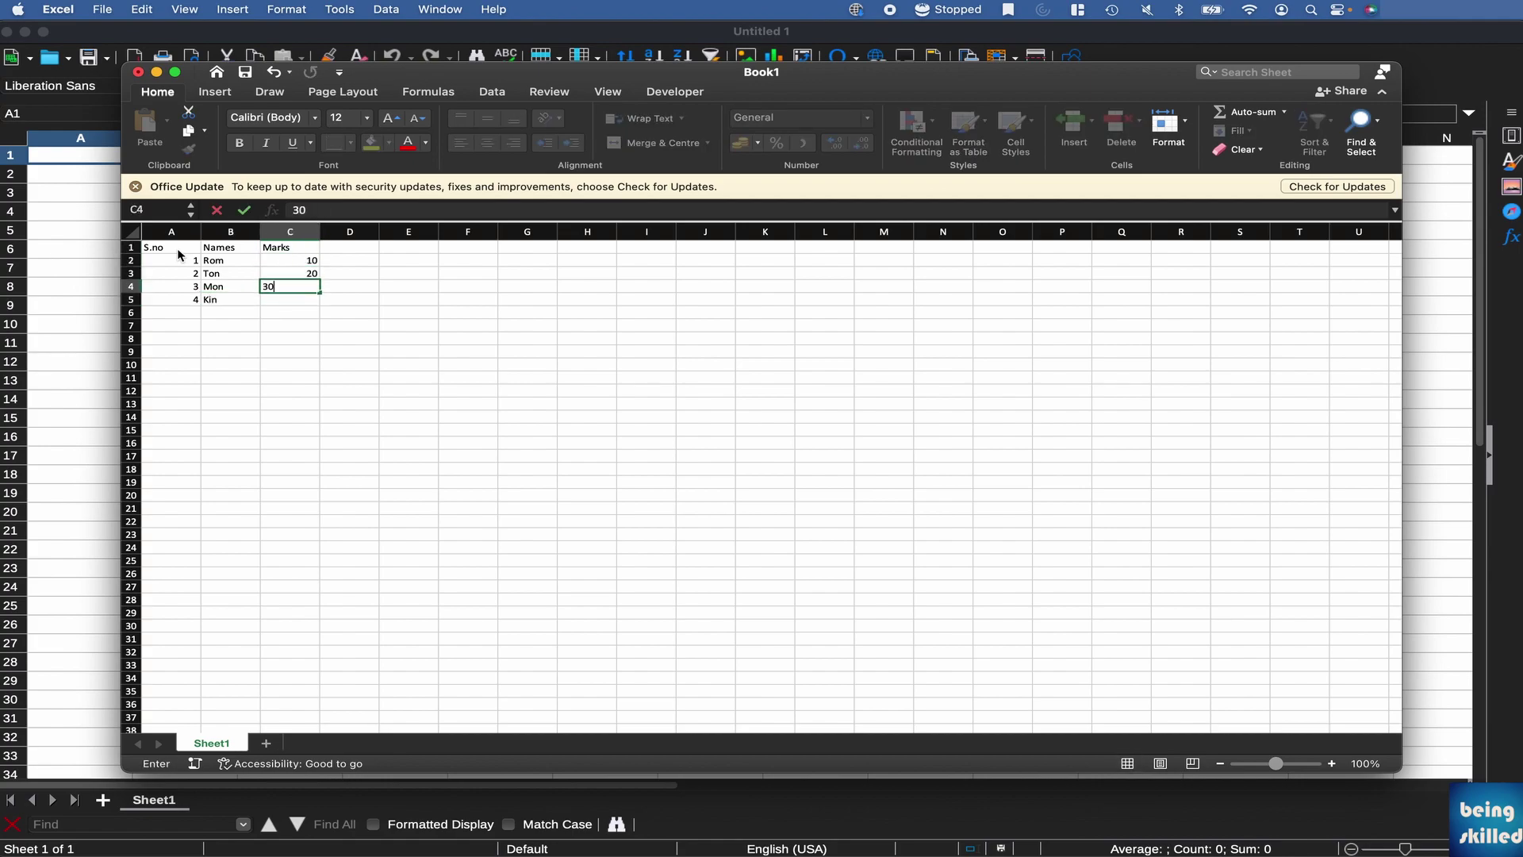
{"action": "key", "text": "Return"}
{"action": "type", "text": "40"}
{"action": "key", "text": "Left"}
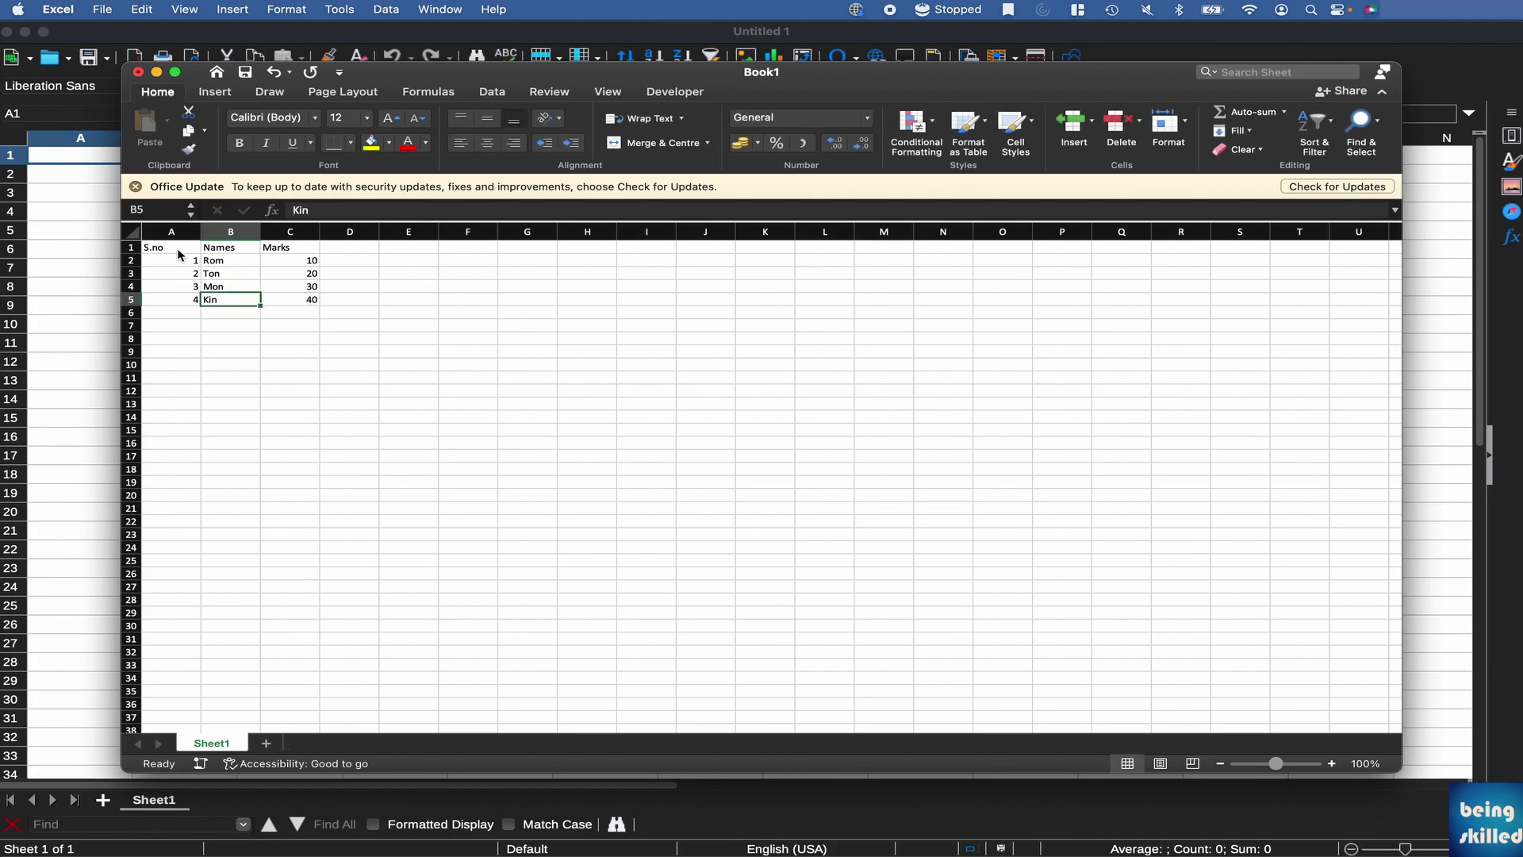
- Convert the range A1:C5 into an Excel table with headers and filter buttons
{"action": "key", "text": "Up"}
{"action": "key", "text": "Up"}
{"action": "key", "text": "Up"}
{"action": "key", "text": "Up"}
{"action": "scroll", "coordinate": [178, 254], "scroll_direction": "up", "scroll_amount": 3}
{"action": "scroll", "coordinate": [177, 254], "scroll_direction": "up", "scroll_amount": 5}
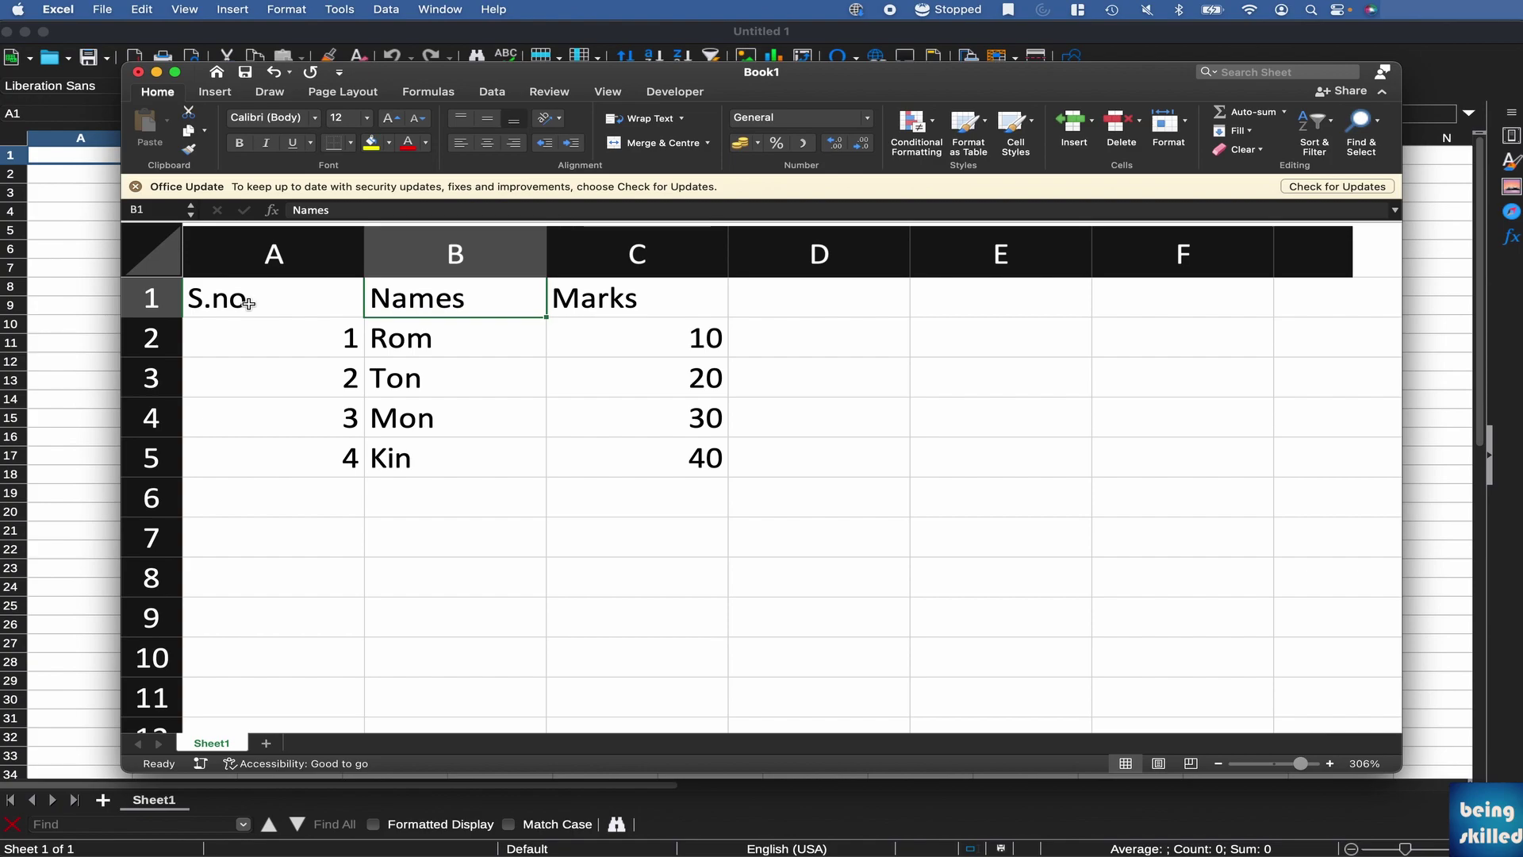
{"action": "left_click_drag", "start_coordinate": [248, 303], "coordinate": [650, 449]}
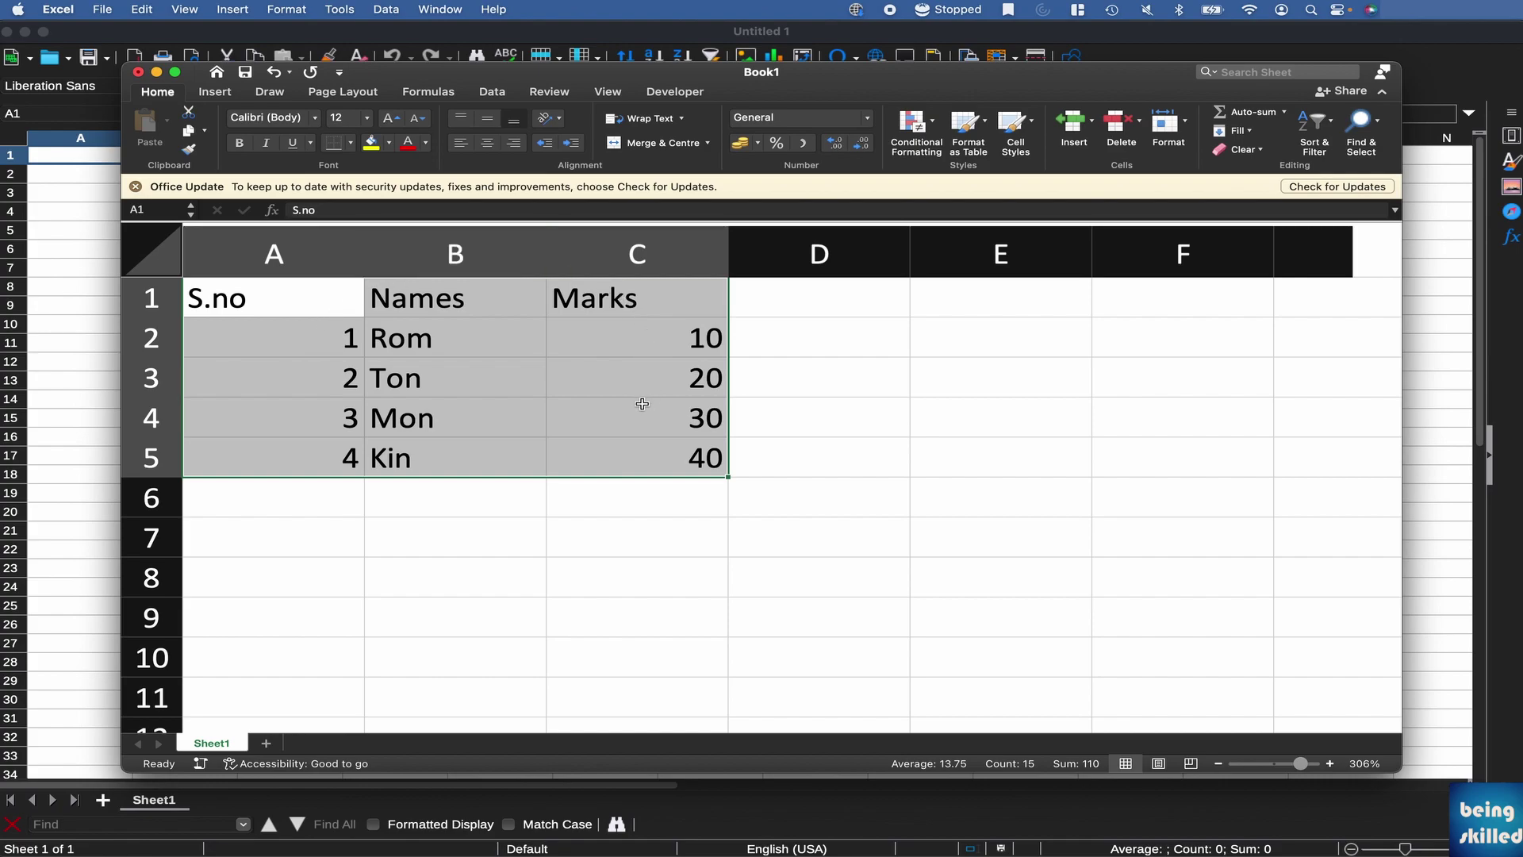
{"action": "left_click", "coordinate": [221, 97]}
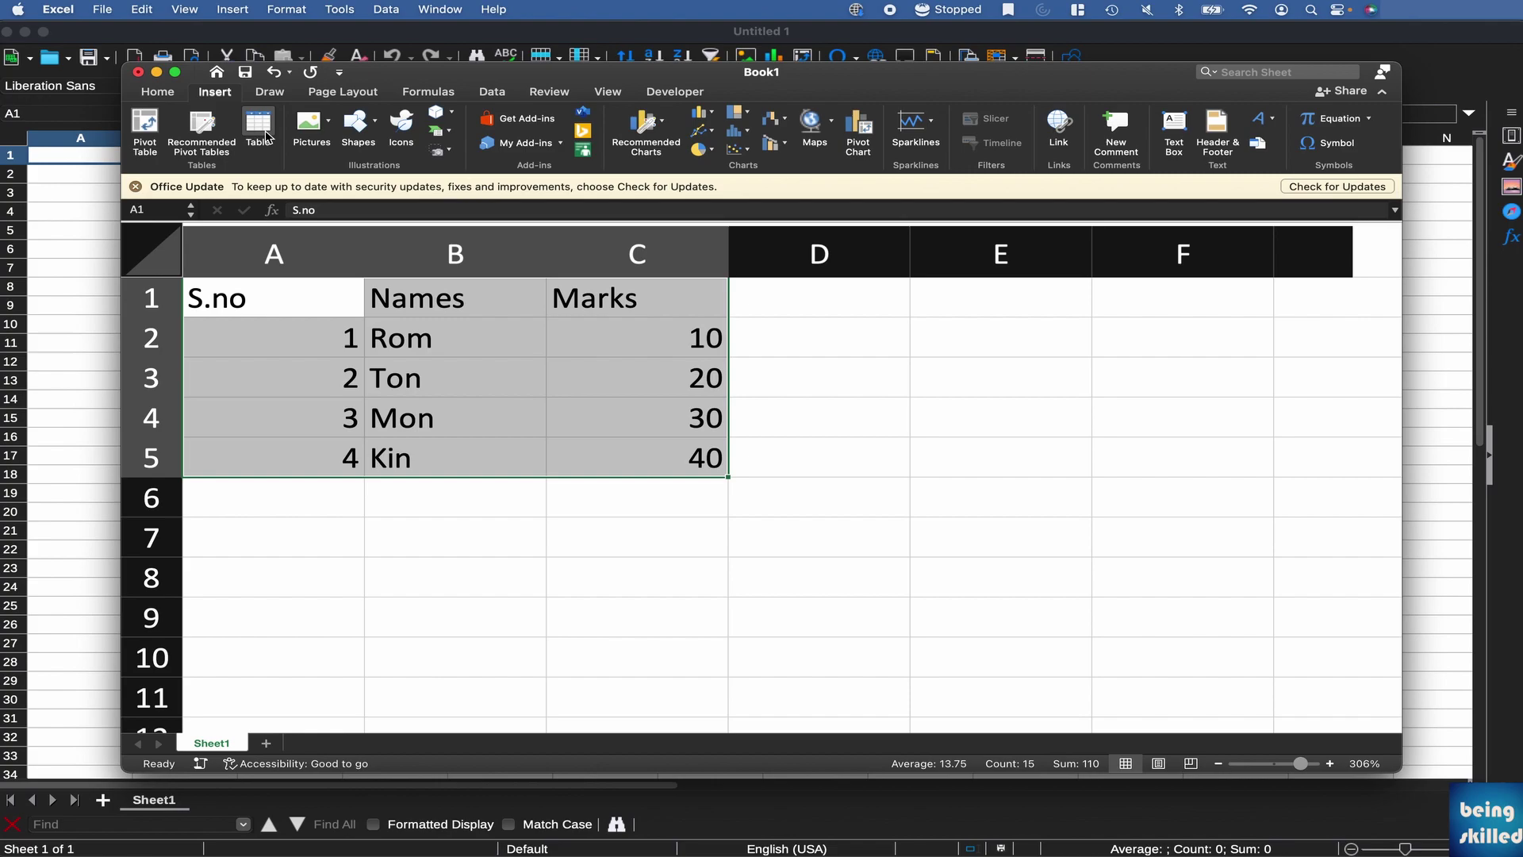
{"action": "left_click", "coordinate": [262, 133]}
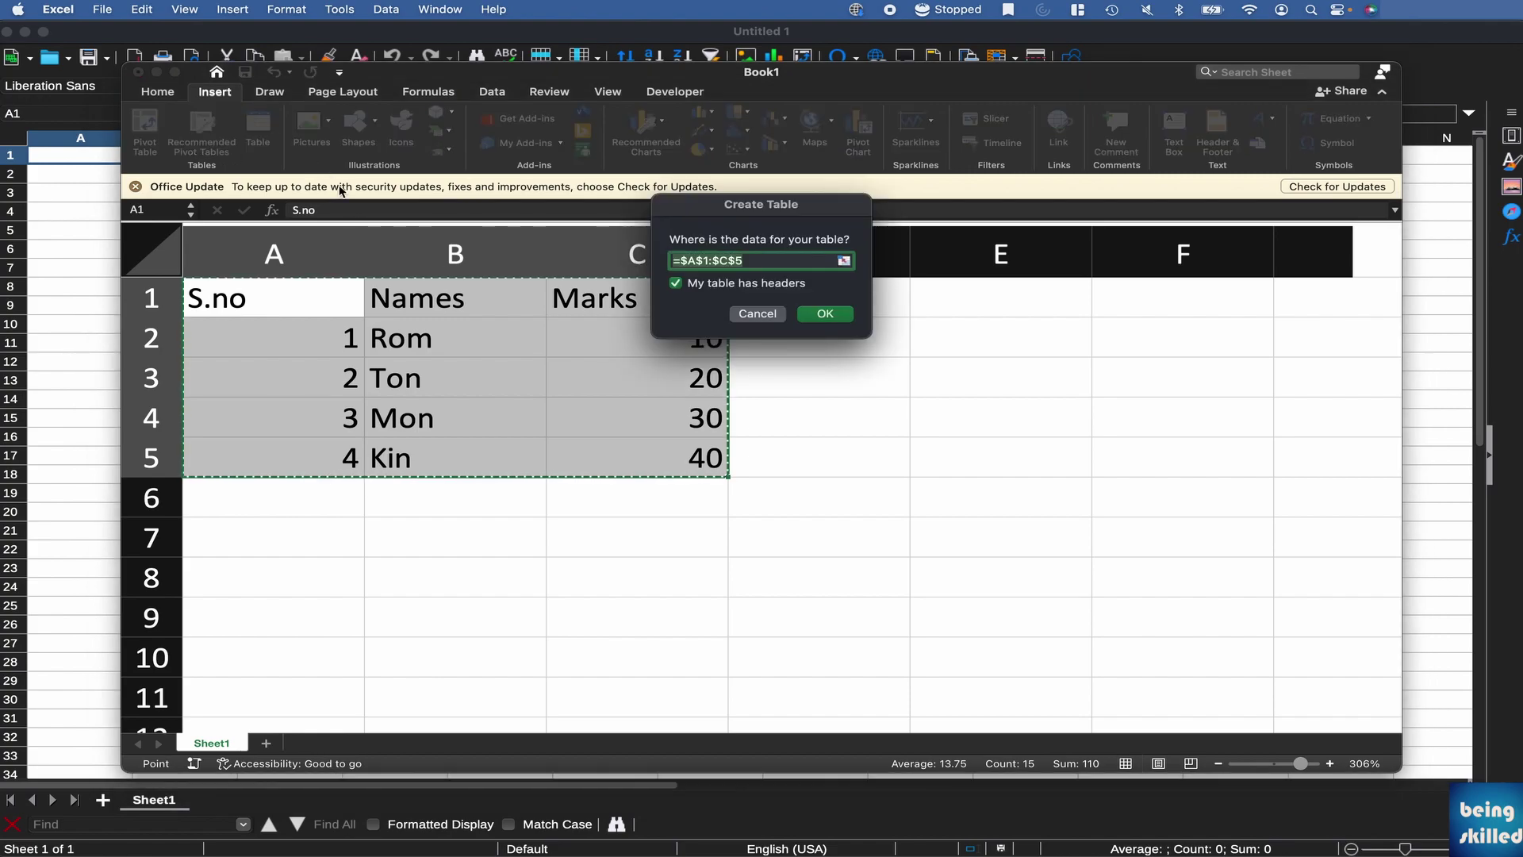
{"action": "left_click", "coordinate": [825, 314]}
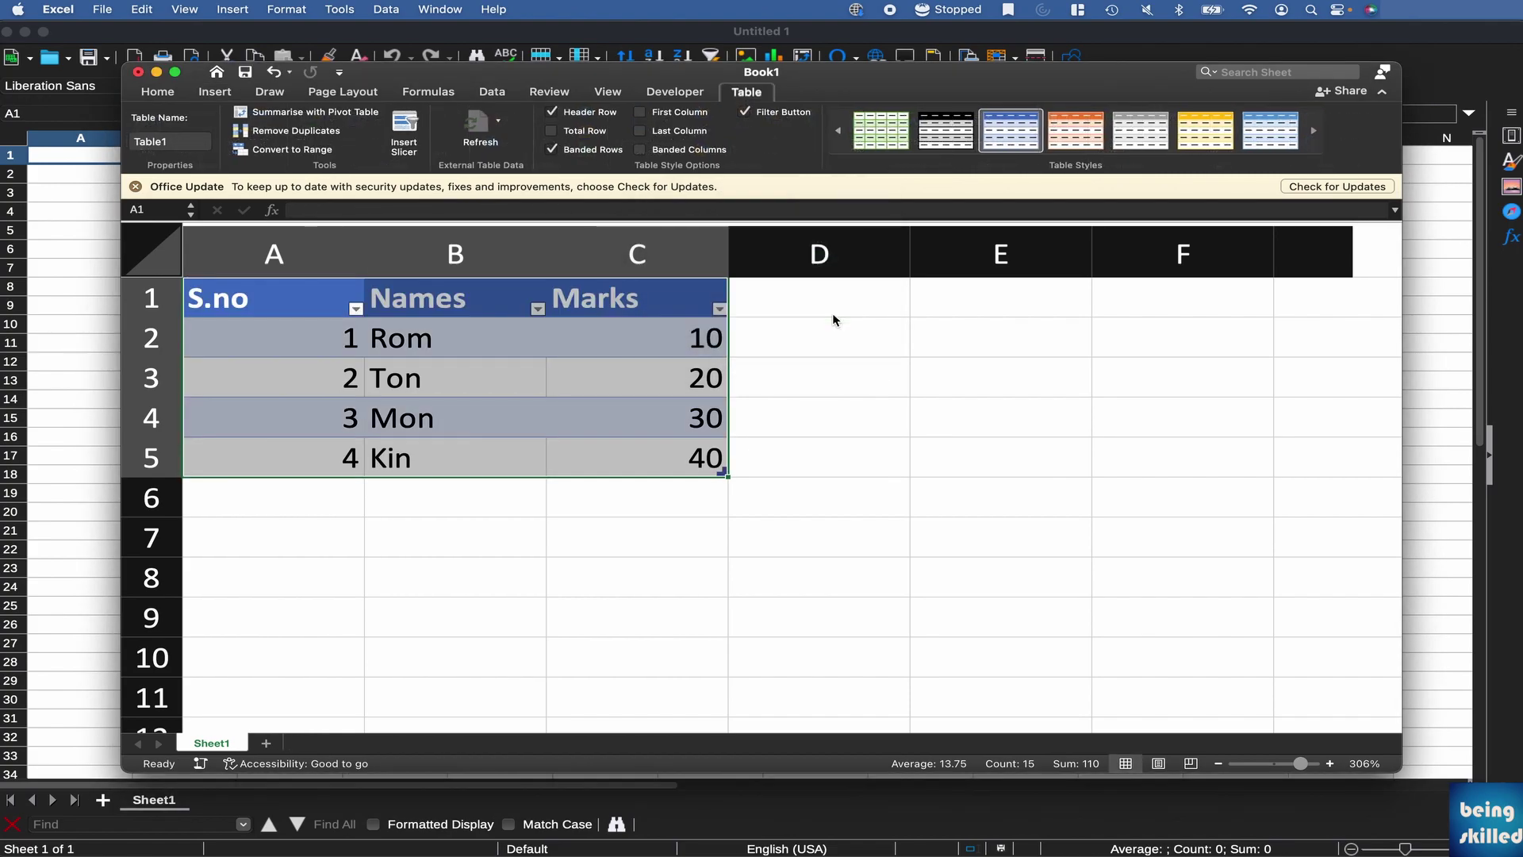
{"action": "left_click", "coordinate": [503, 334]}
- Sort the table by the Names column
{"action": "left_click_drag", "start_coordinate": [317, 315], "coordinate": [662, 450]}
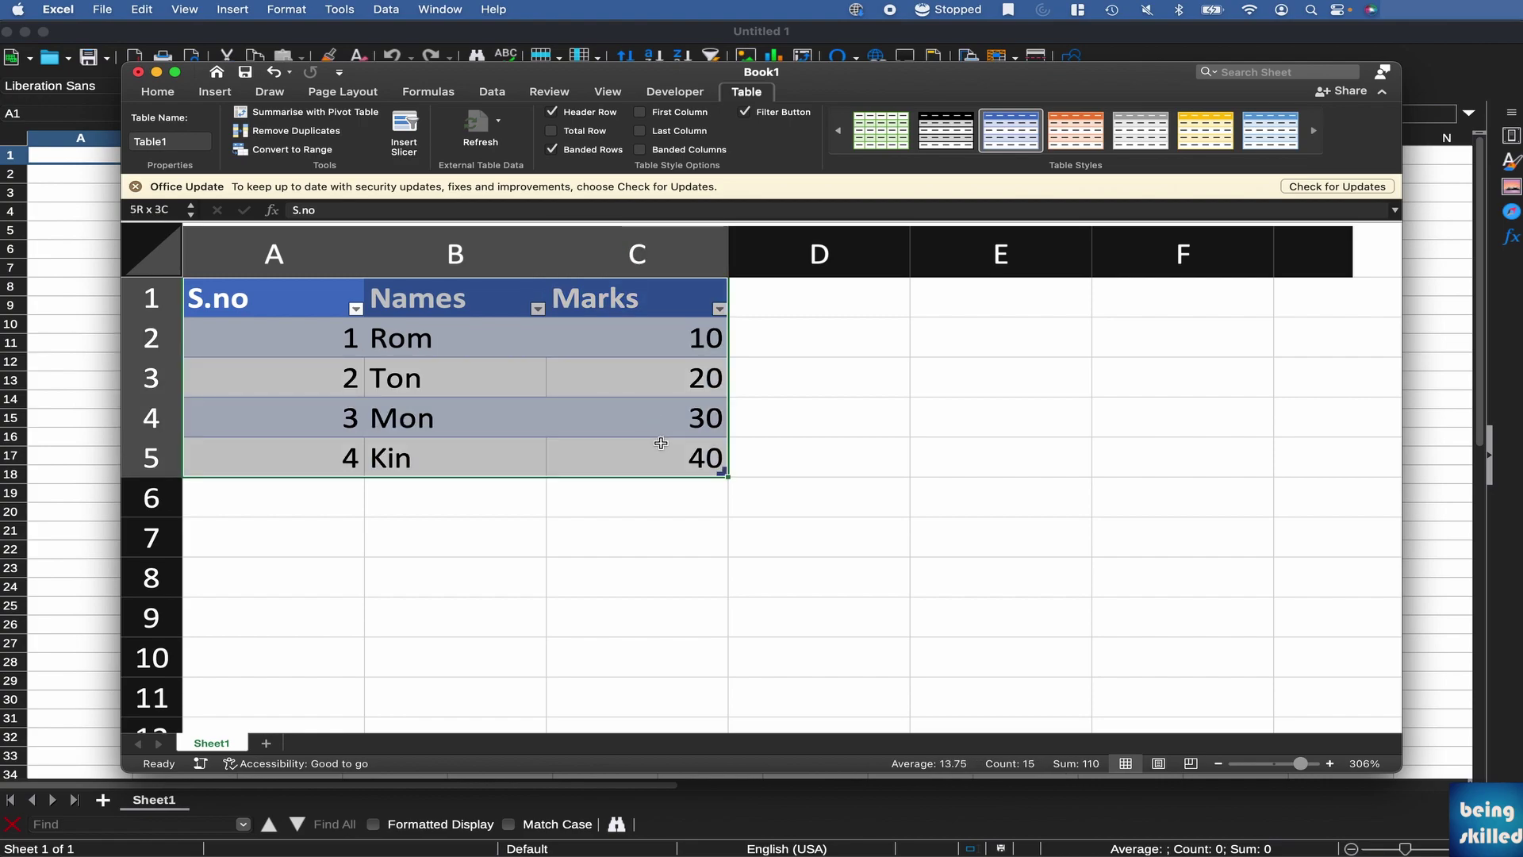
{"action": "left_click", "coordinate": [538, 309]}
{"action": "left_click", "coordinate": [702, 366]}
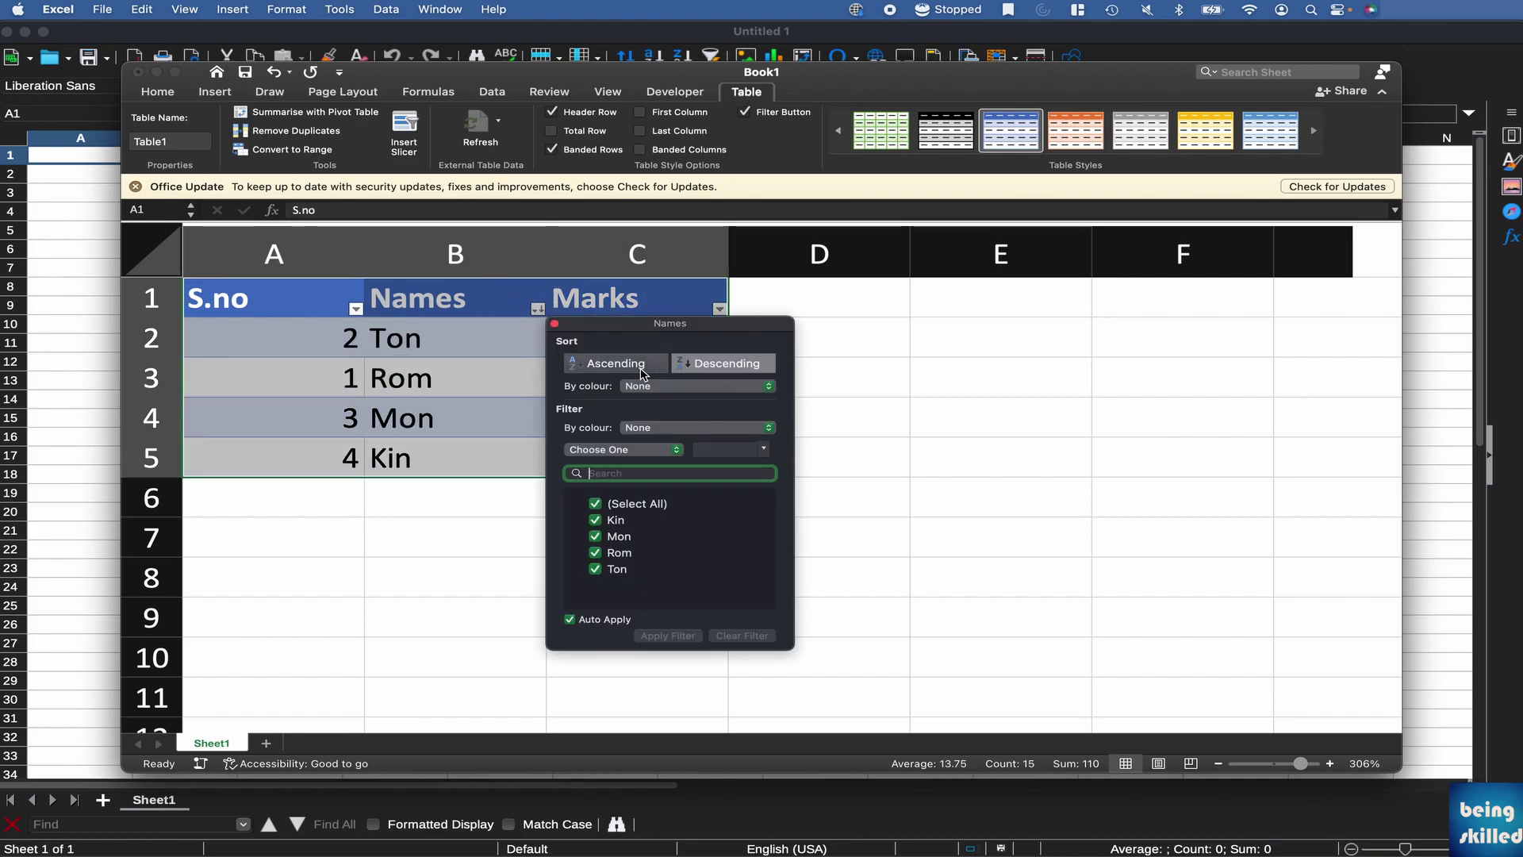
{"action": "left_click", "coordinate": [616, 363]}
{"action": "left_click", "coordinate": [356, 308]}
- Filter the S.no column to hide rows 2 and 3
{"action": "left_click", "coordinate": [355, 309]}
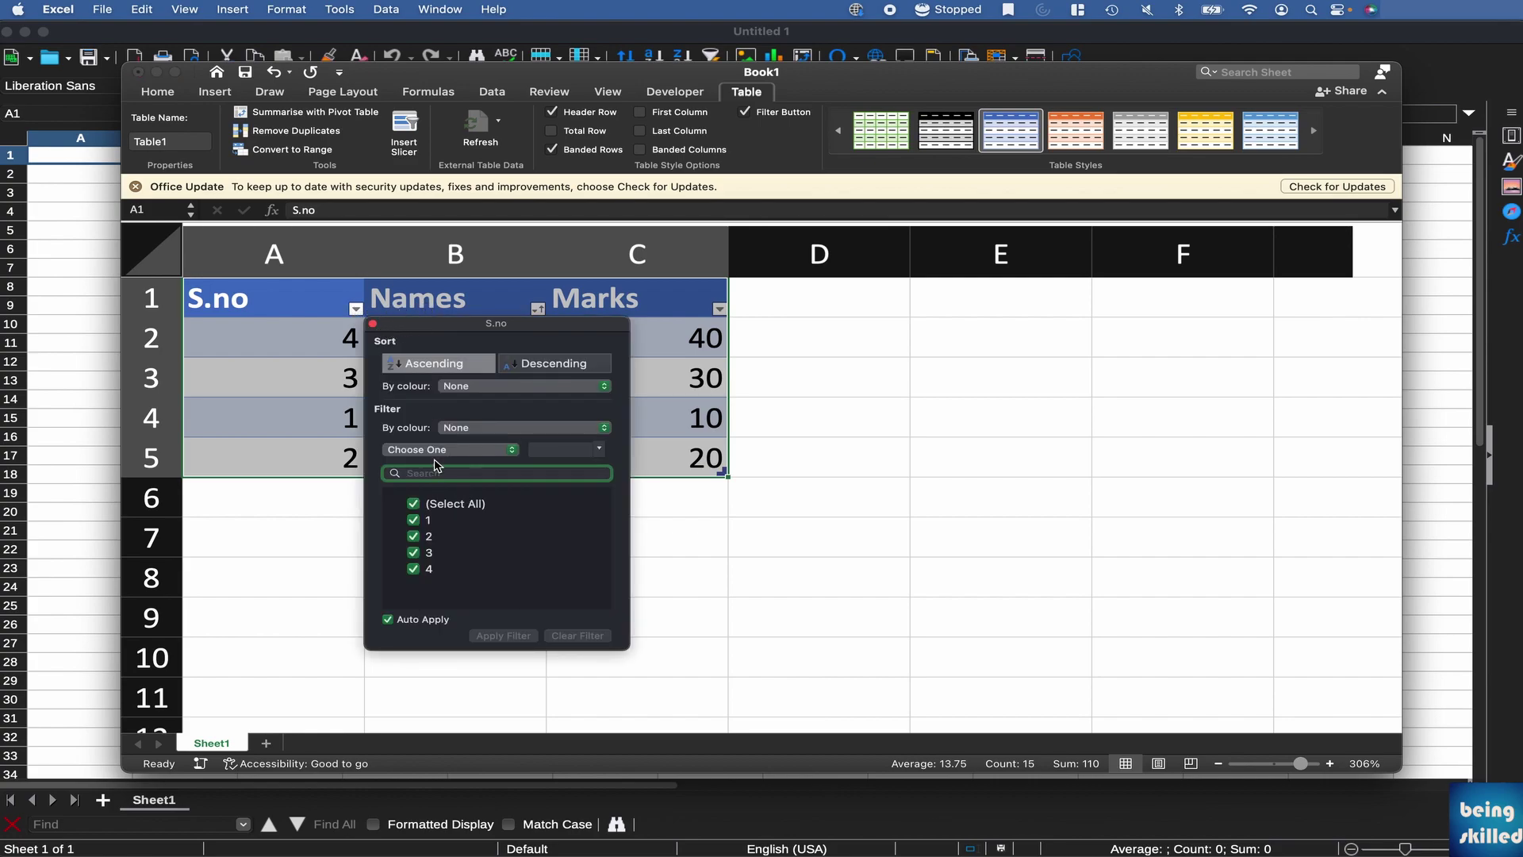
{"action": "left_click", "coordinate": [413, 539]}
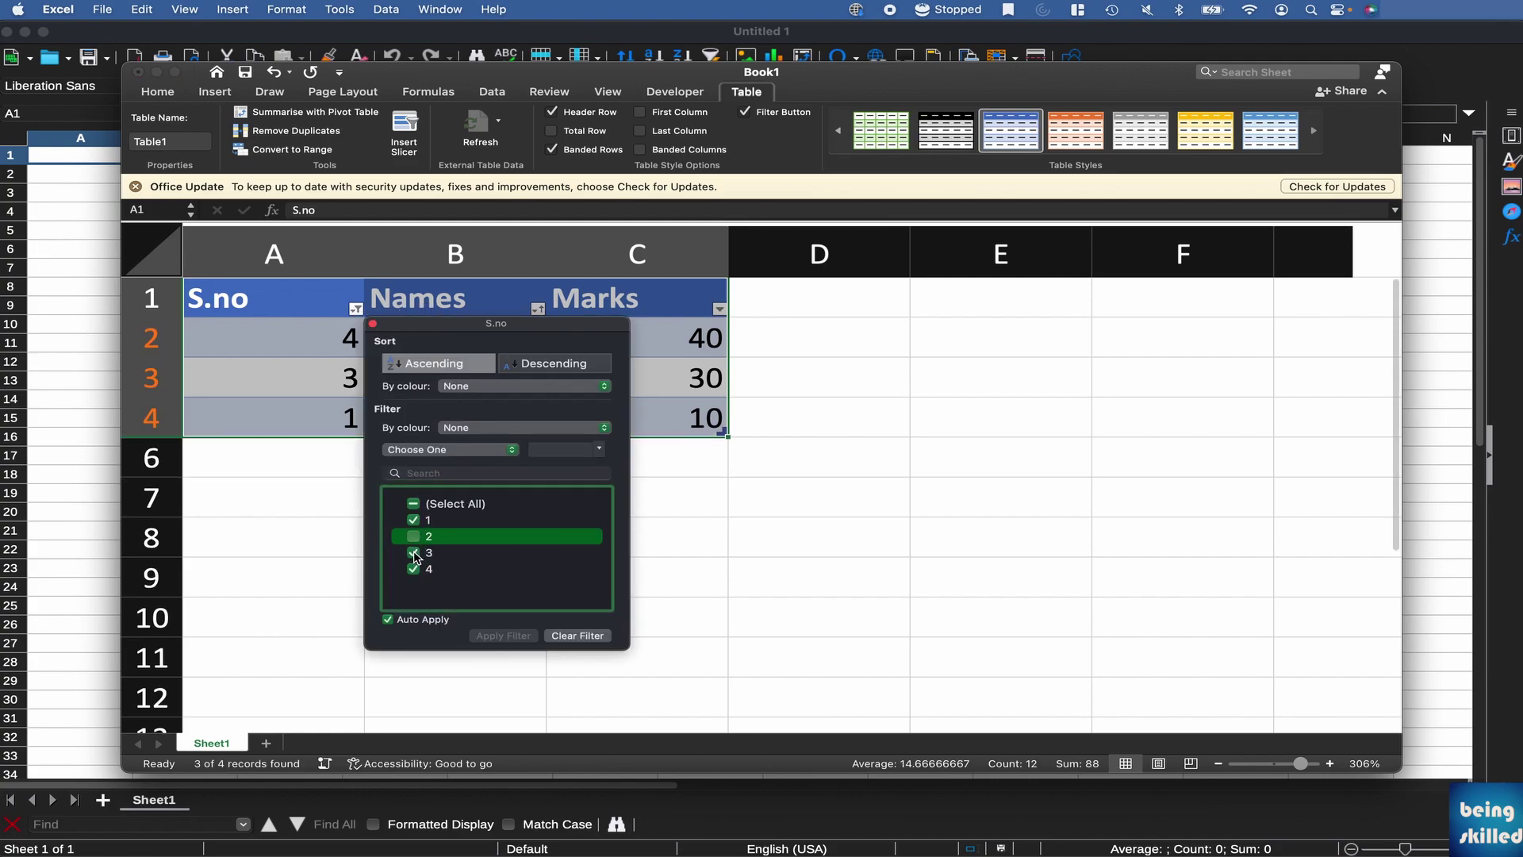
{"action": "left_click", "coordinate": [413, 553]}
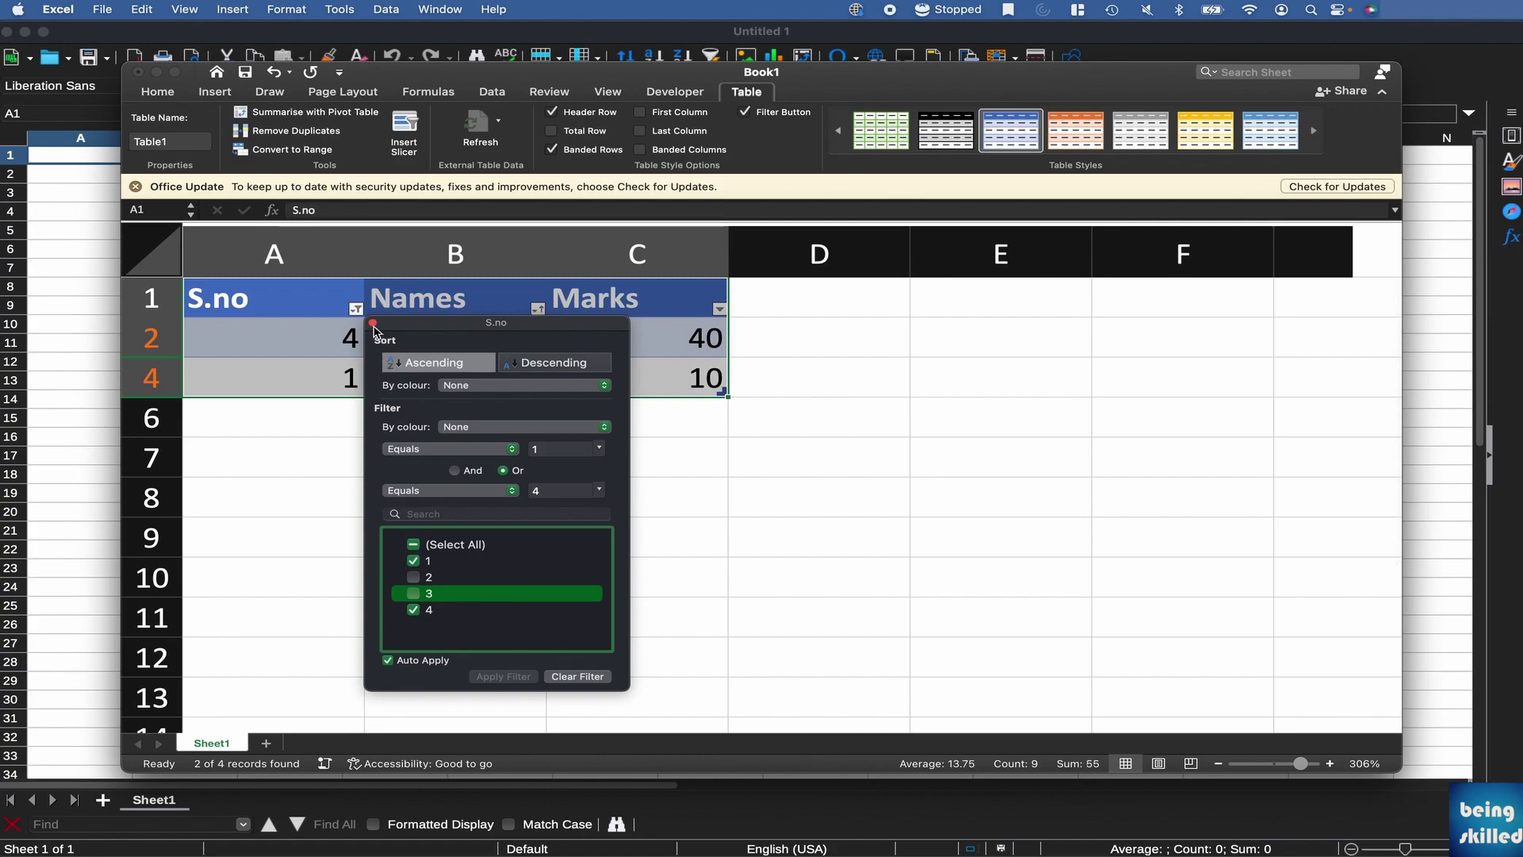
{"action": "left_click", "coordinate": [373, 324]}
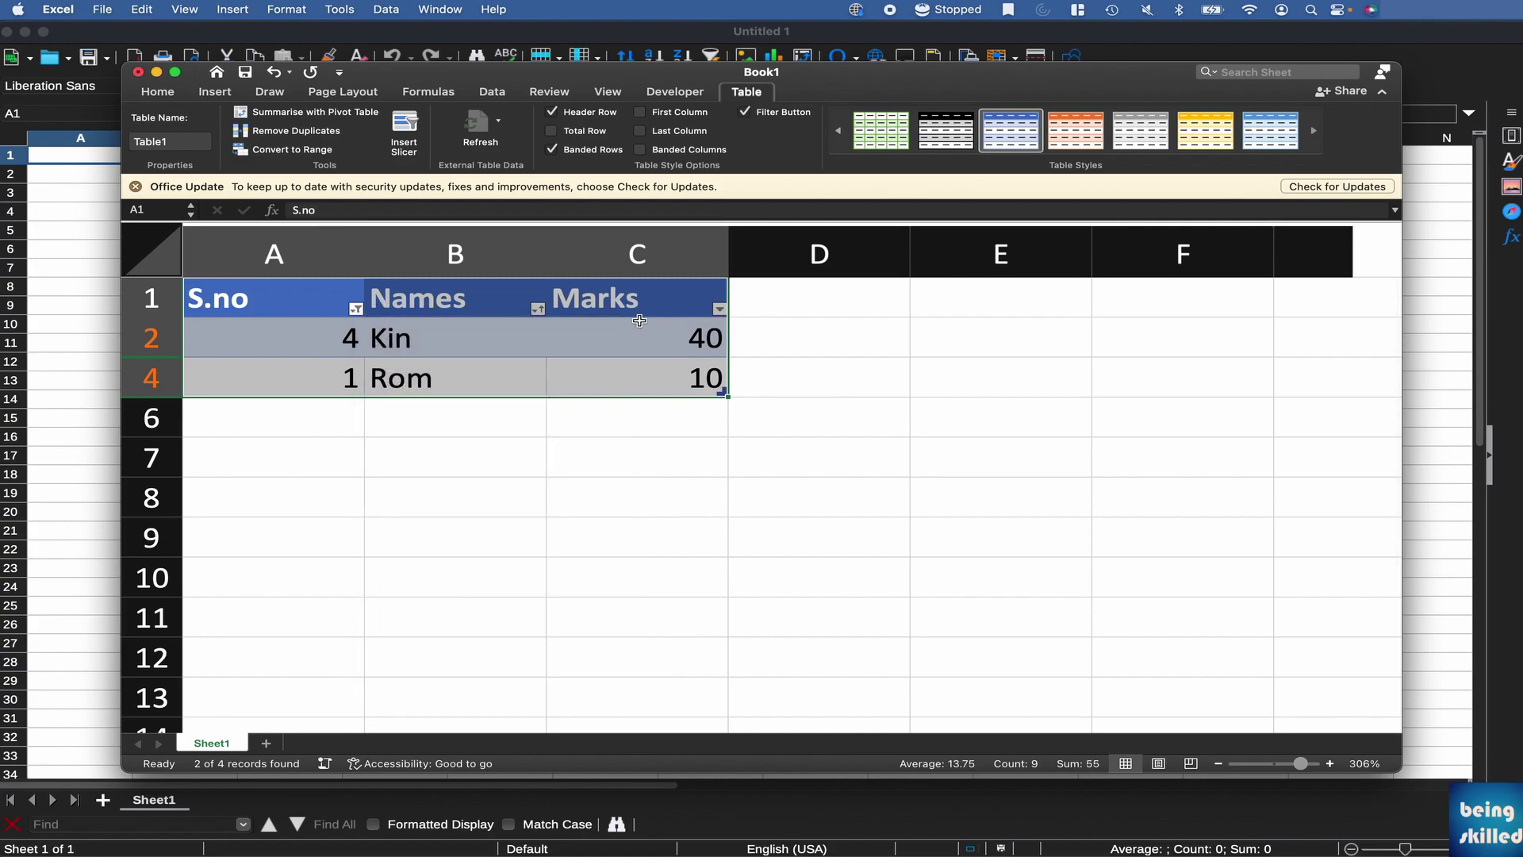
- Apply the black-header table style to the table
{"action": "left_click", "coordinate": [859, 131]}
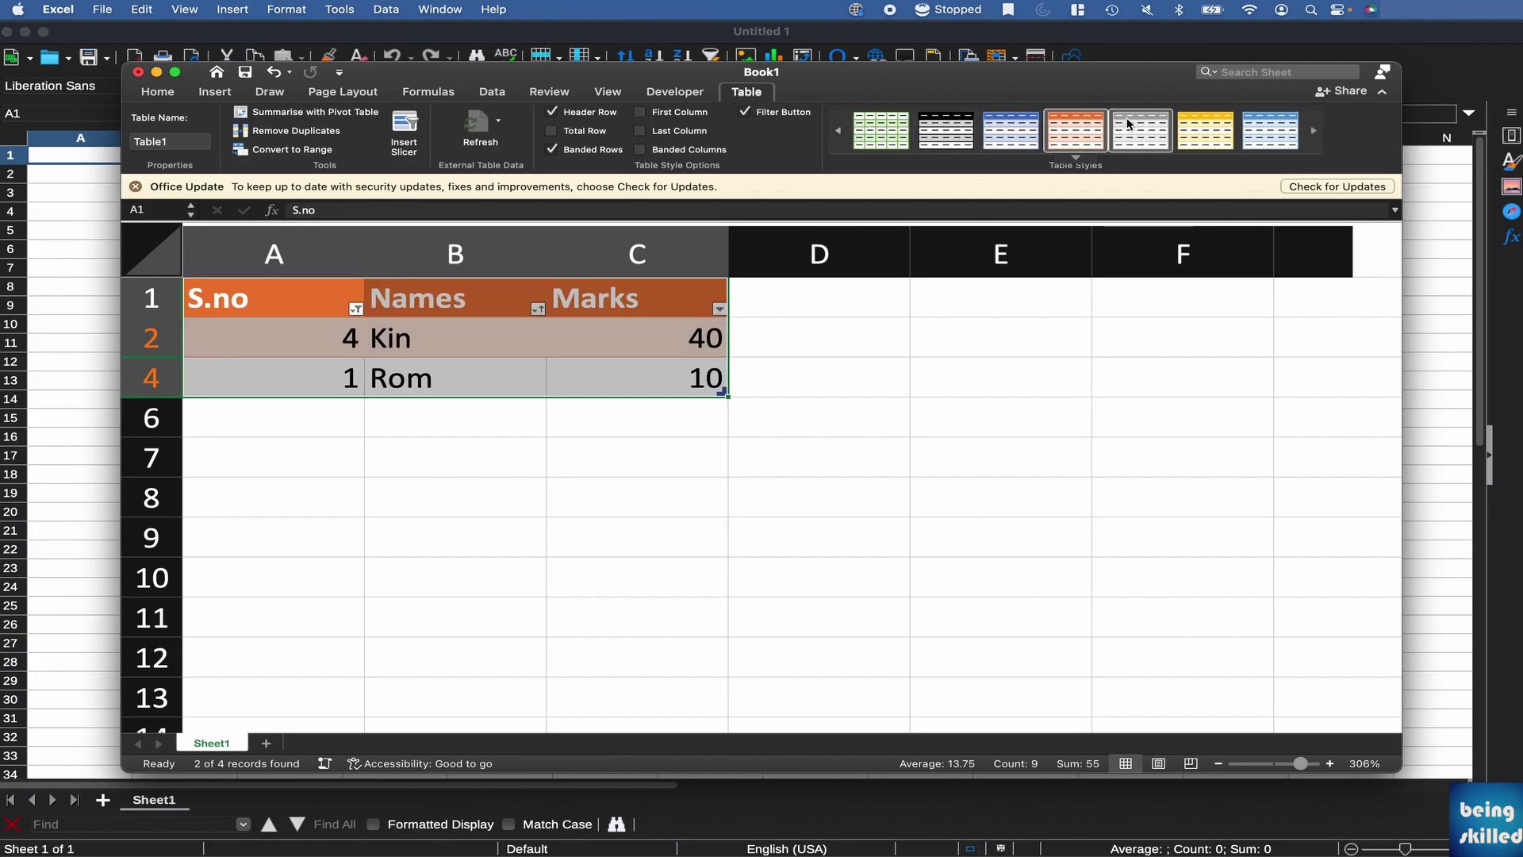
{"action": "left_click", "coordinate": [1265, 126]}
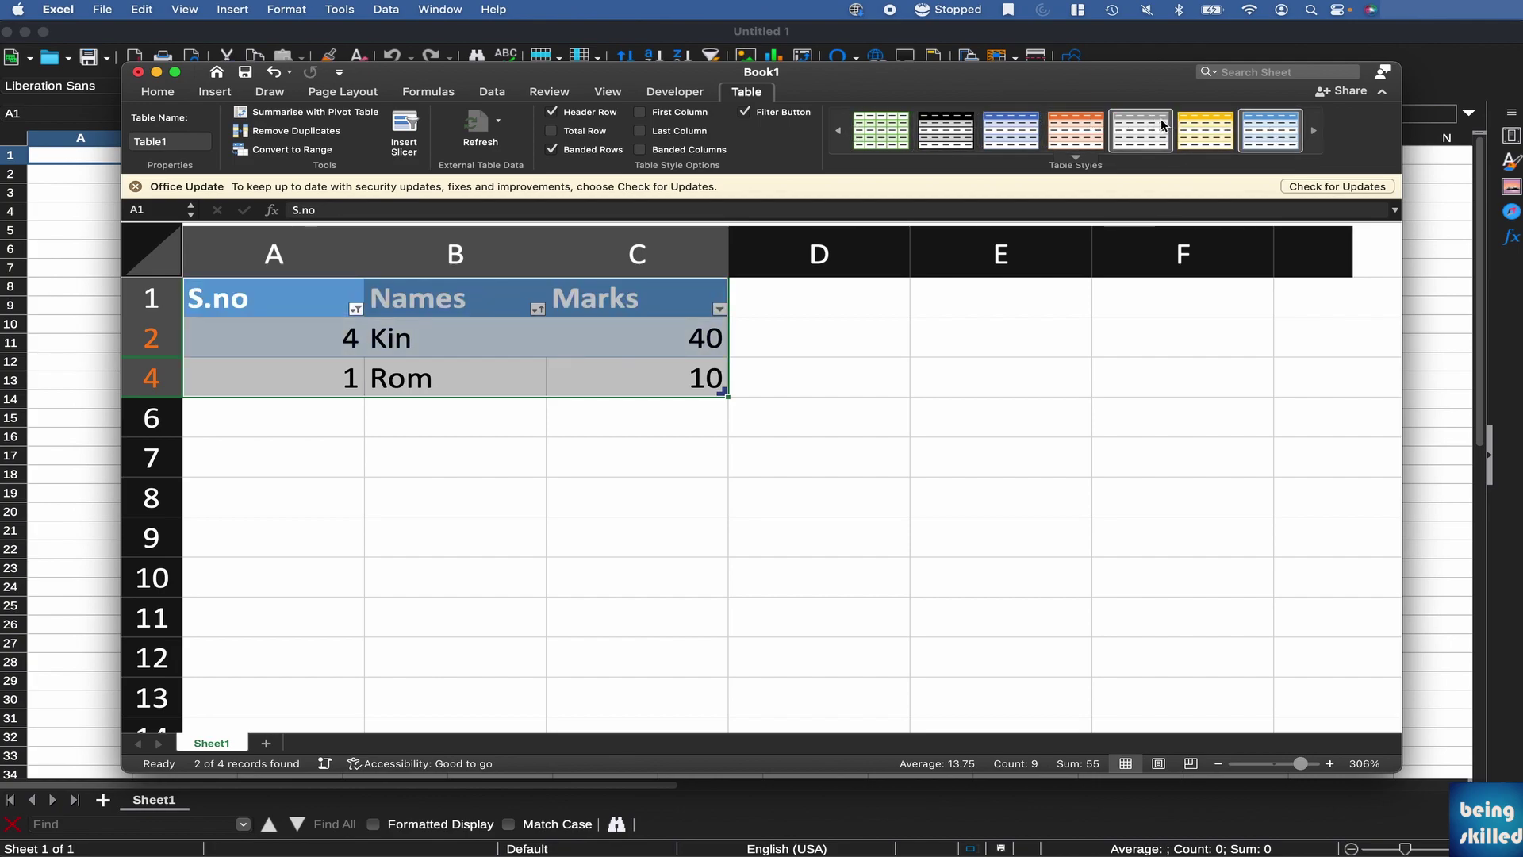
{"action": "left_click", "coordinate": [945, 129]}
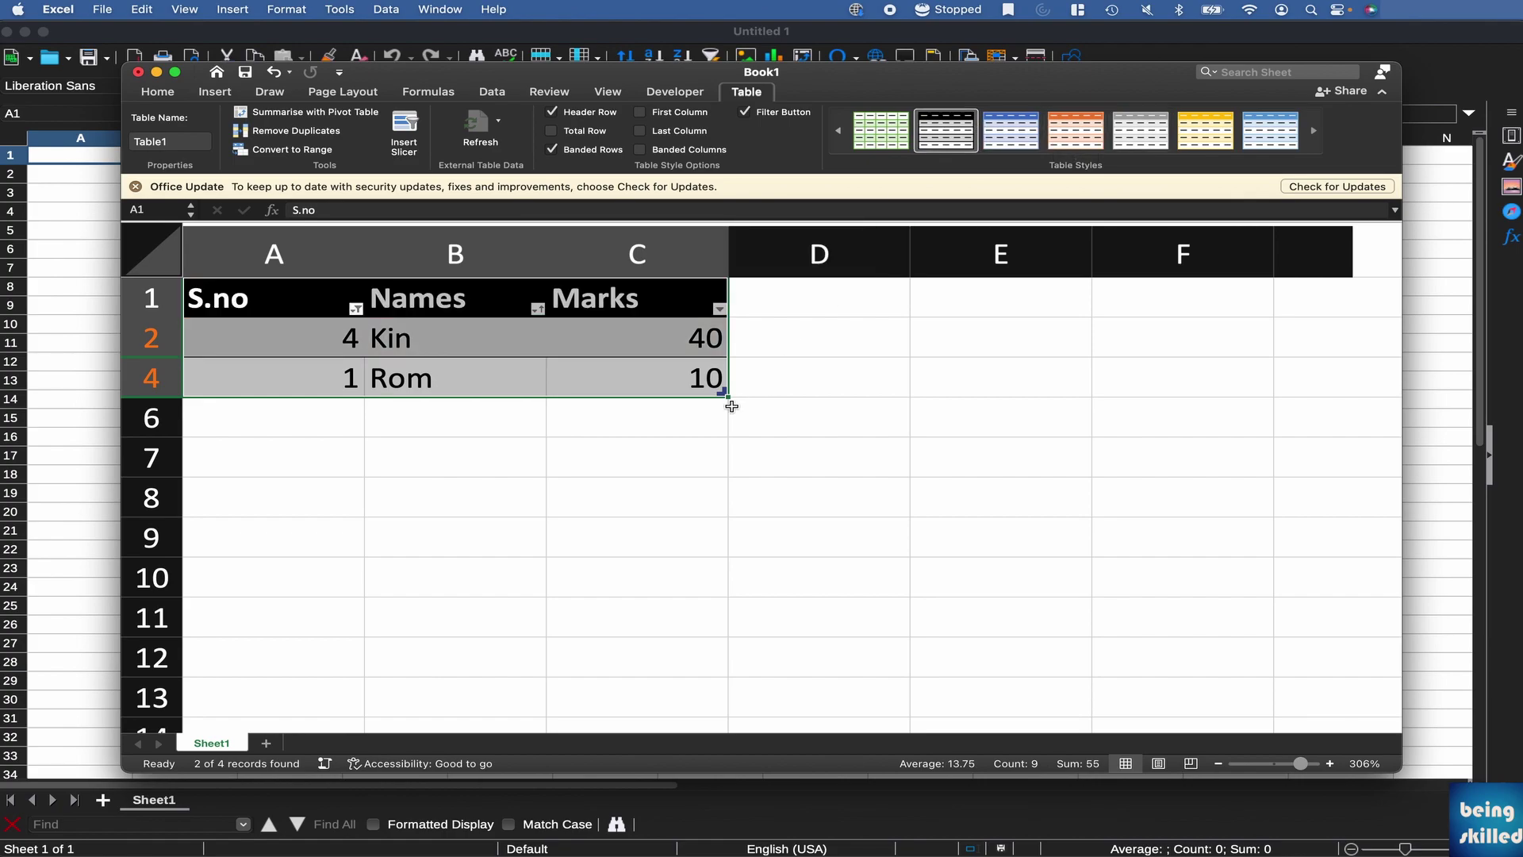
- Add a Location column with New York for Kin and Mumbai for Rom
{"action": "left_click", "coordinate": [754, 307]}
{"action": "type", "text": "L"}
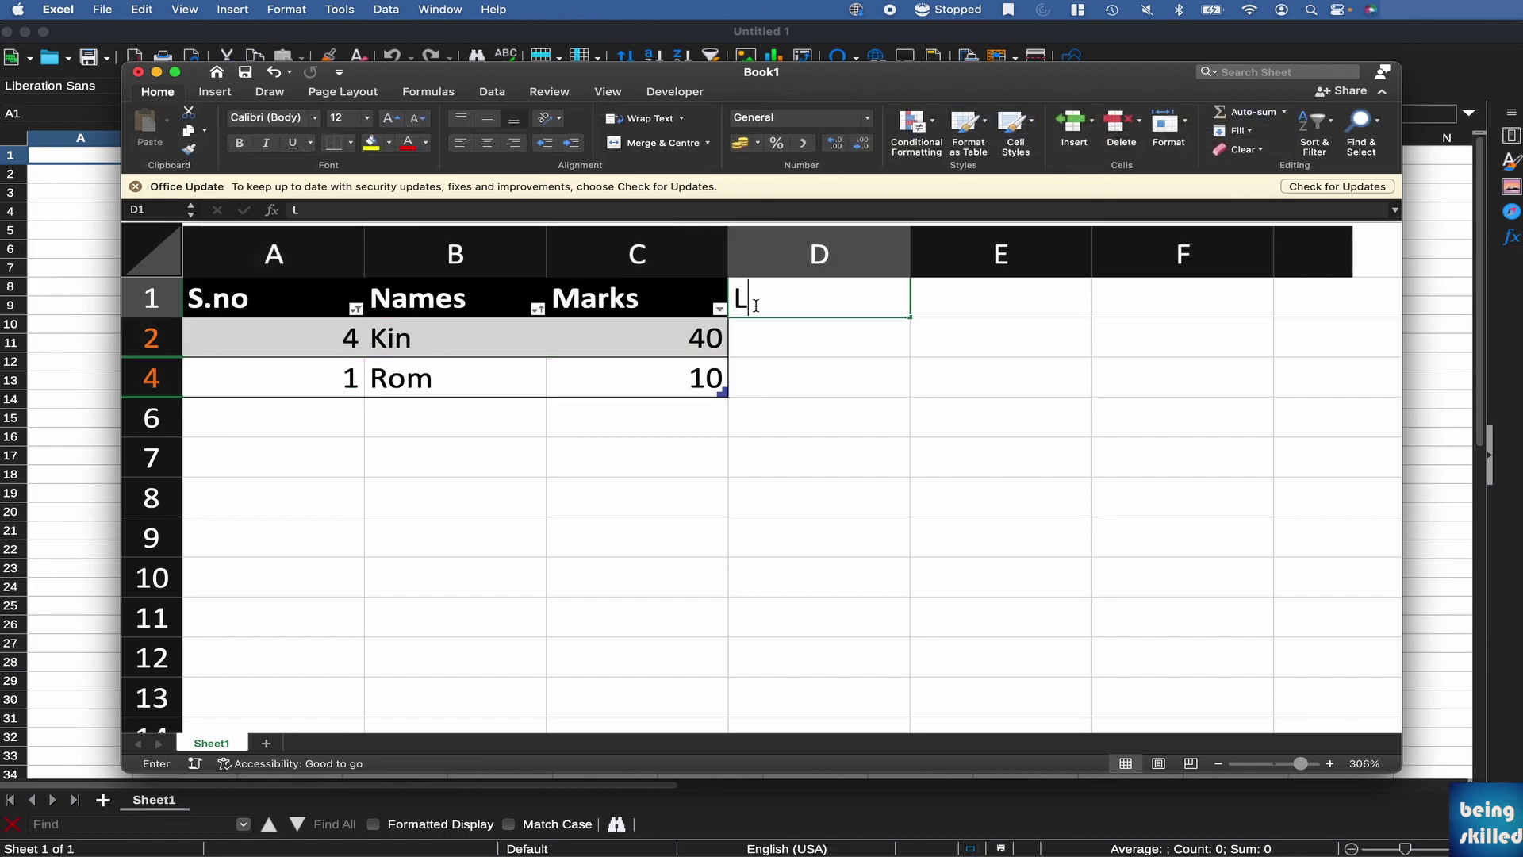
{"action": "type", "text": "ocation"}
{"action": "key", "text": "Return"}
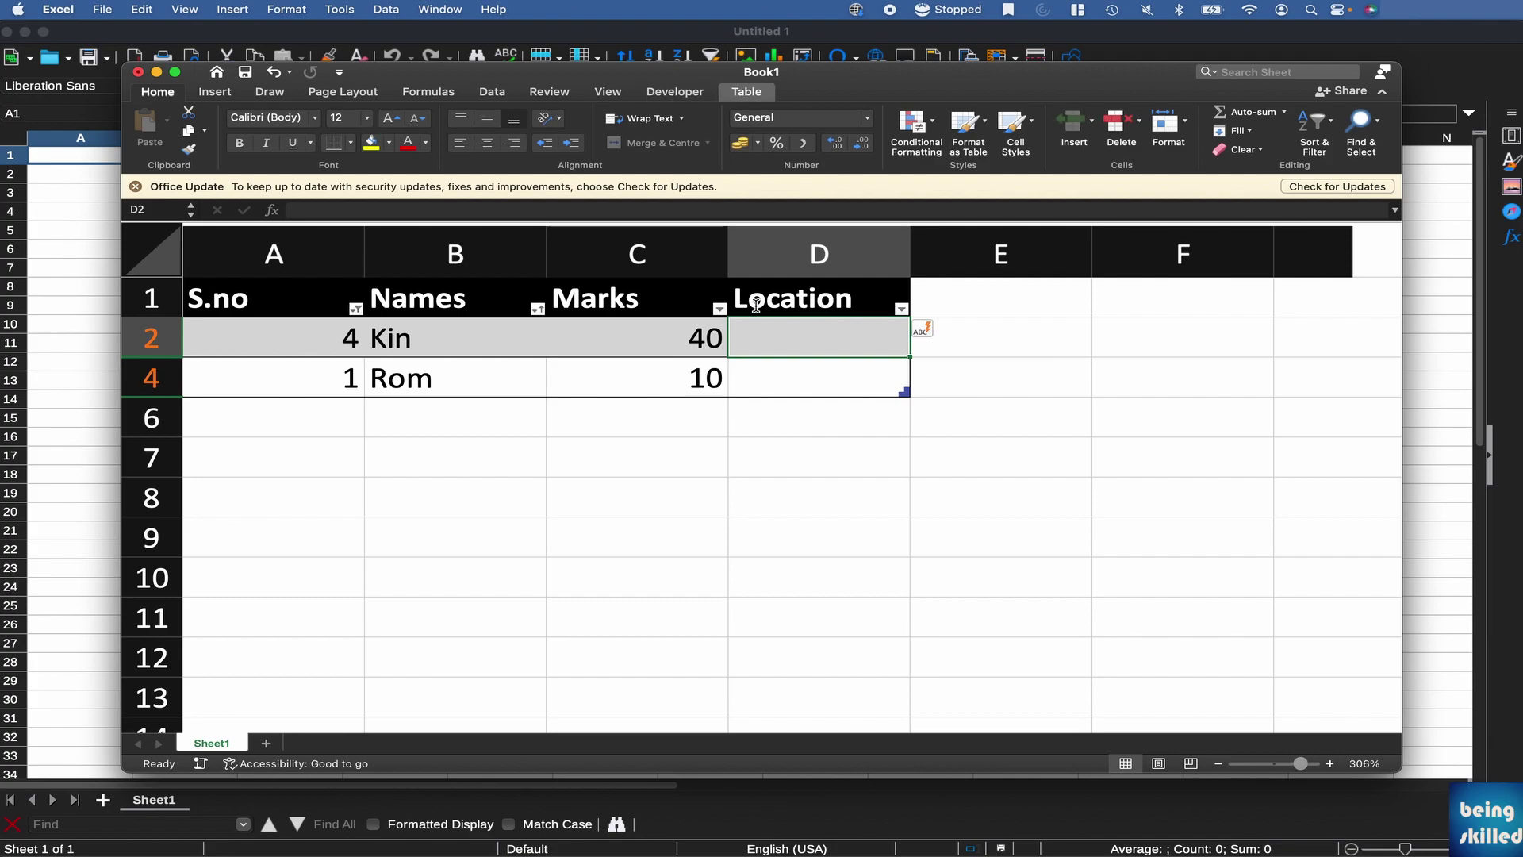
{"action": "type", "text": "New York"}
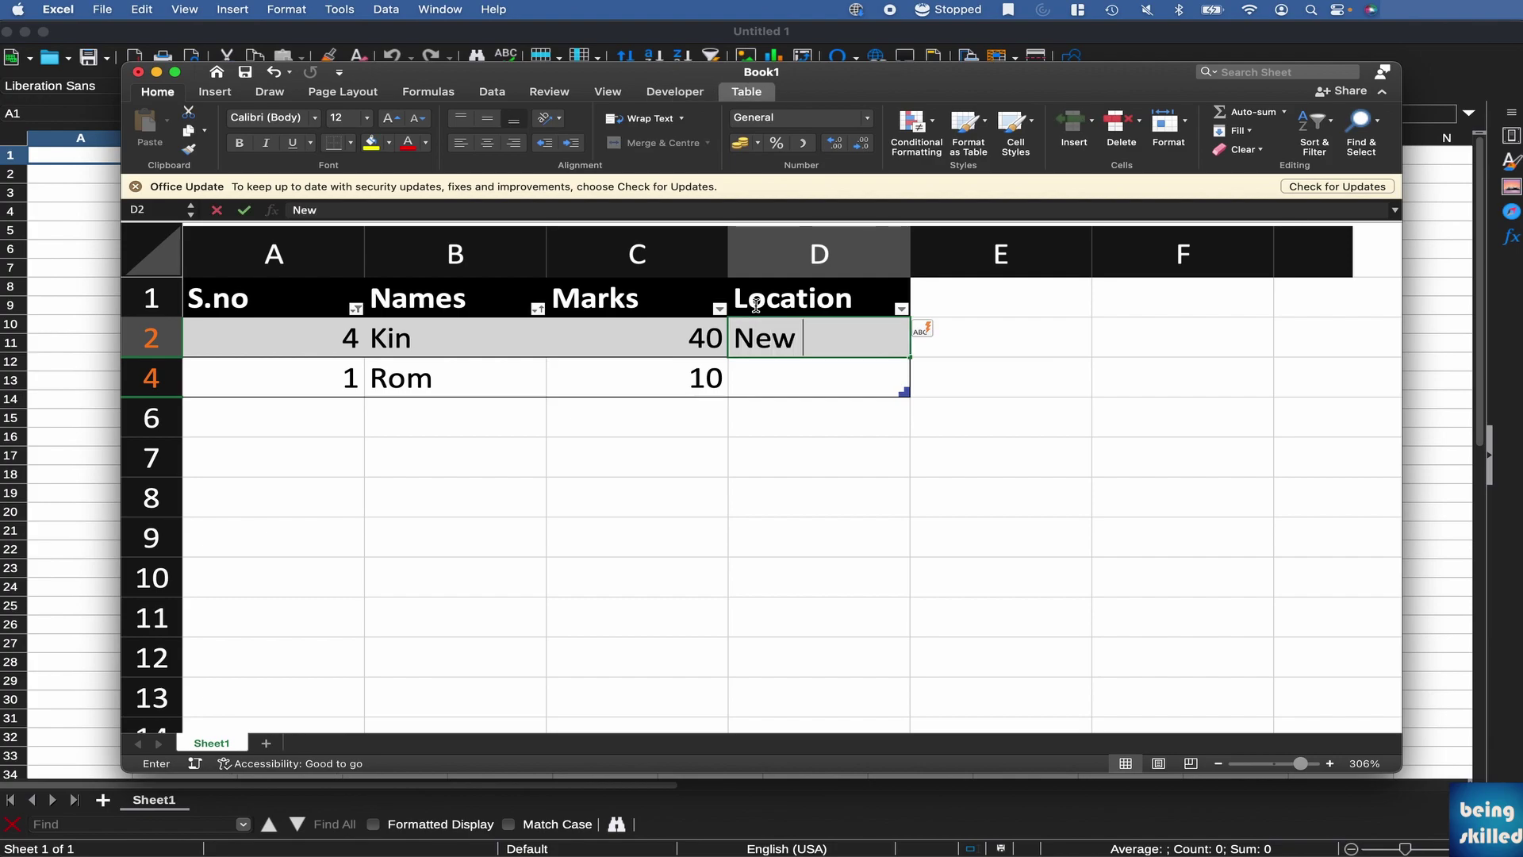
{"action": "key", "text": "Return"}
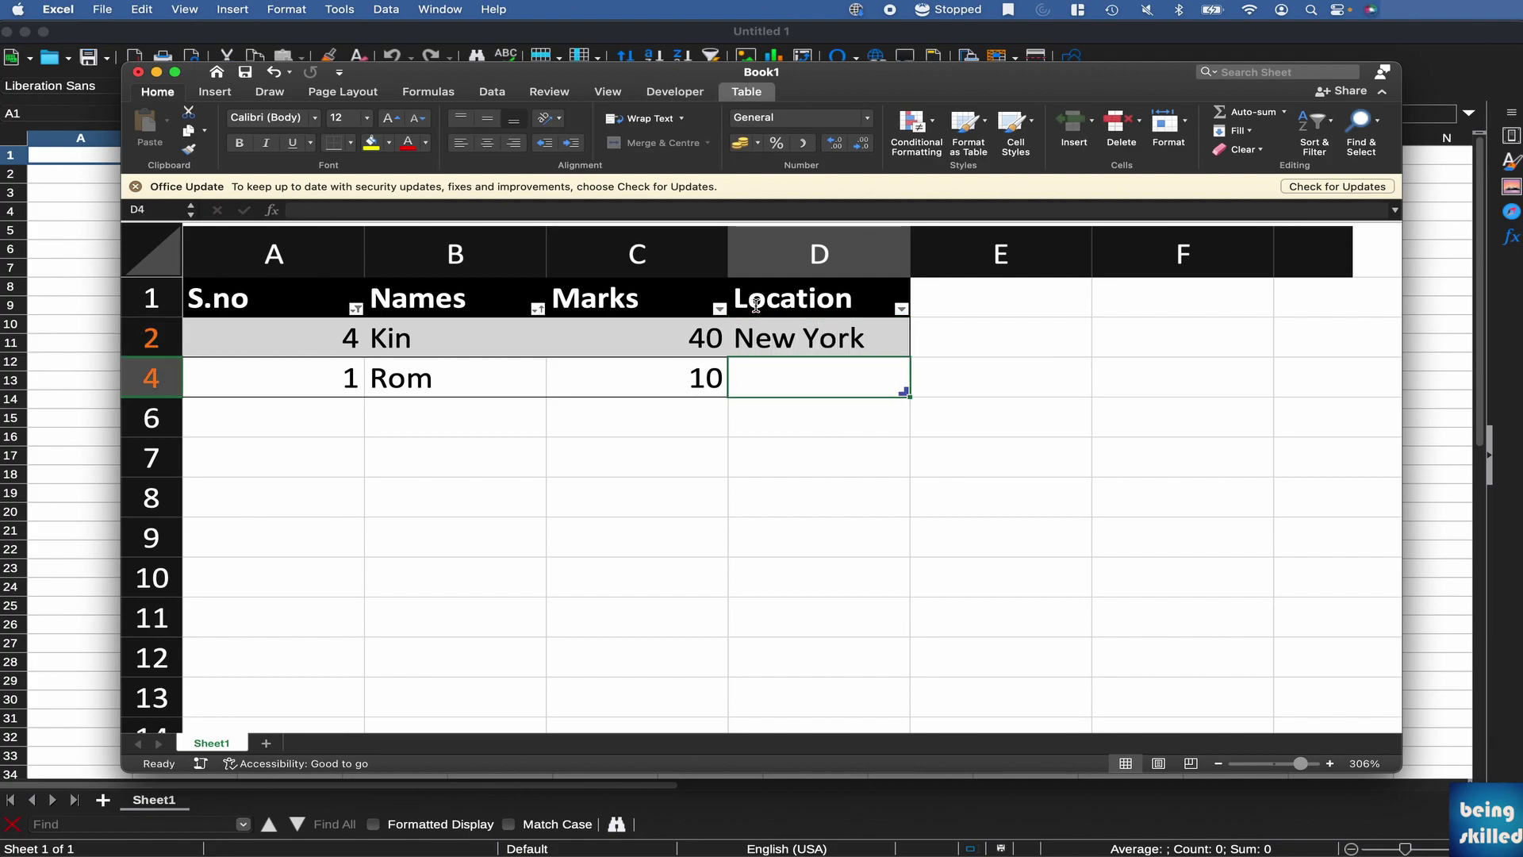
{"action": "type", "text": "Mumbai"}
{"action": "key", "text": "Return"}
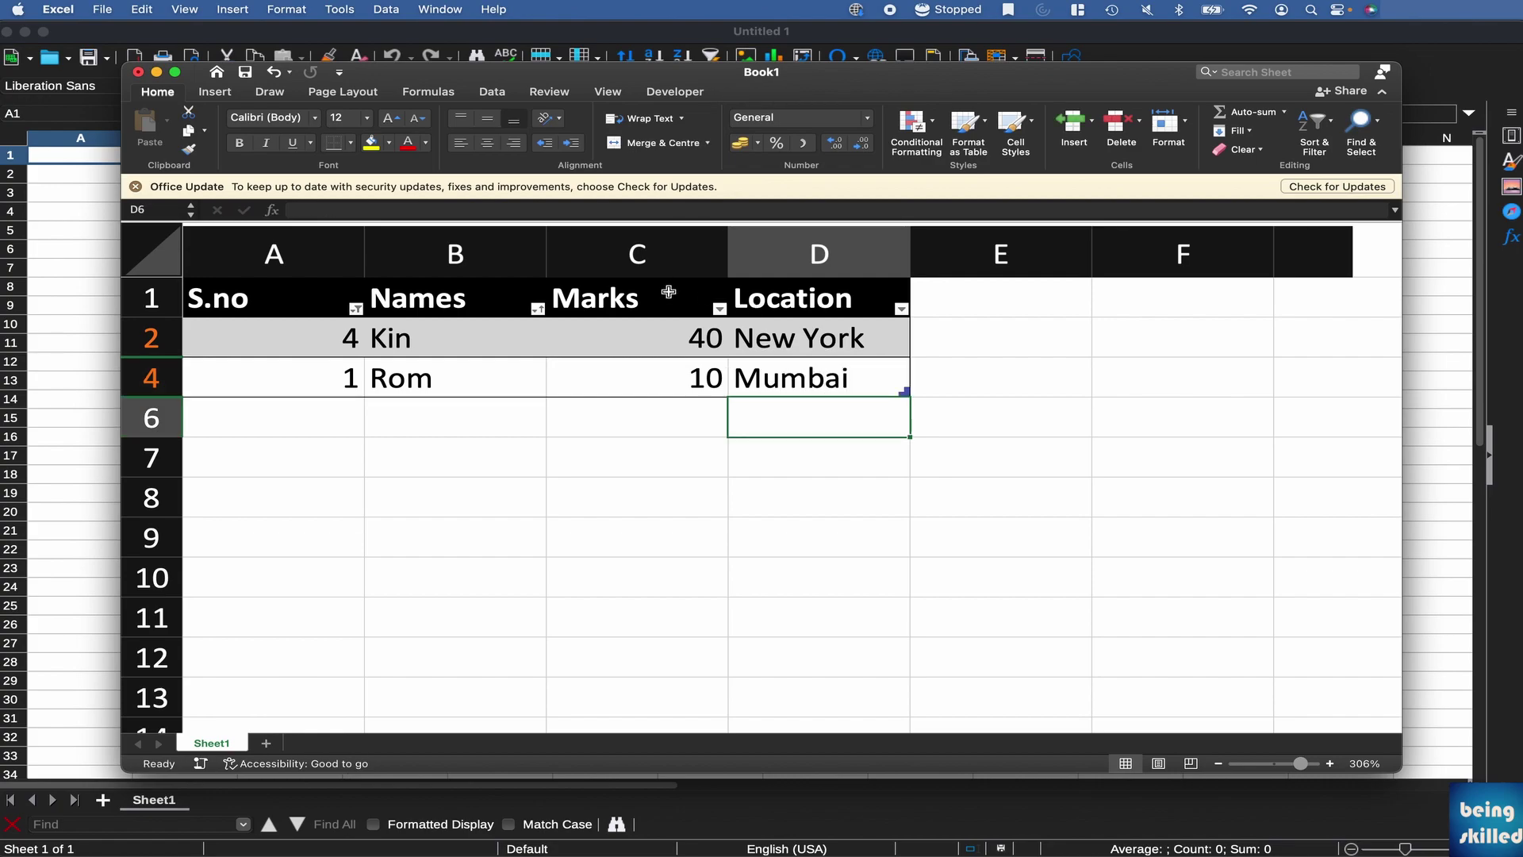
- Clear the S.no filter so all four rows show, and select the table A1:D5
{"action": "left_click", "coordinate": [543, 310]}
{"action": "left_click", "coordinate": [847, 279]}
{"action": "left_click", "coordinate": [79, 427]}
{"action": "left_click_drag", "start_coordinate": [87, 399], "coordinate": [87, 418]}
{"action": "key", "text": "super+Tab"}
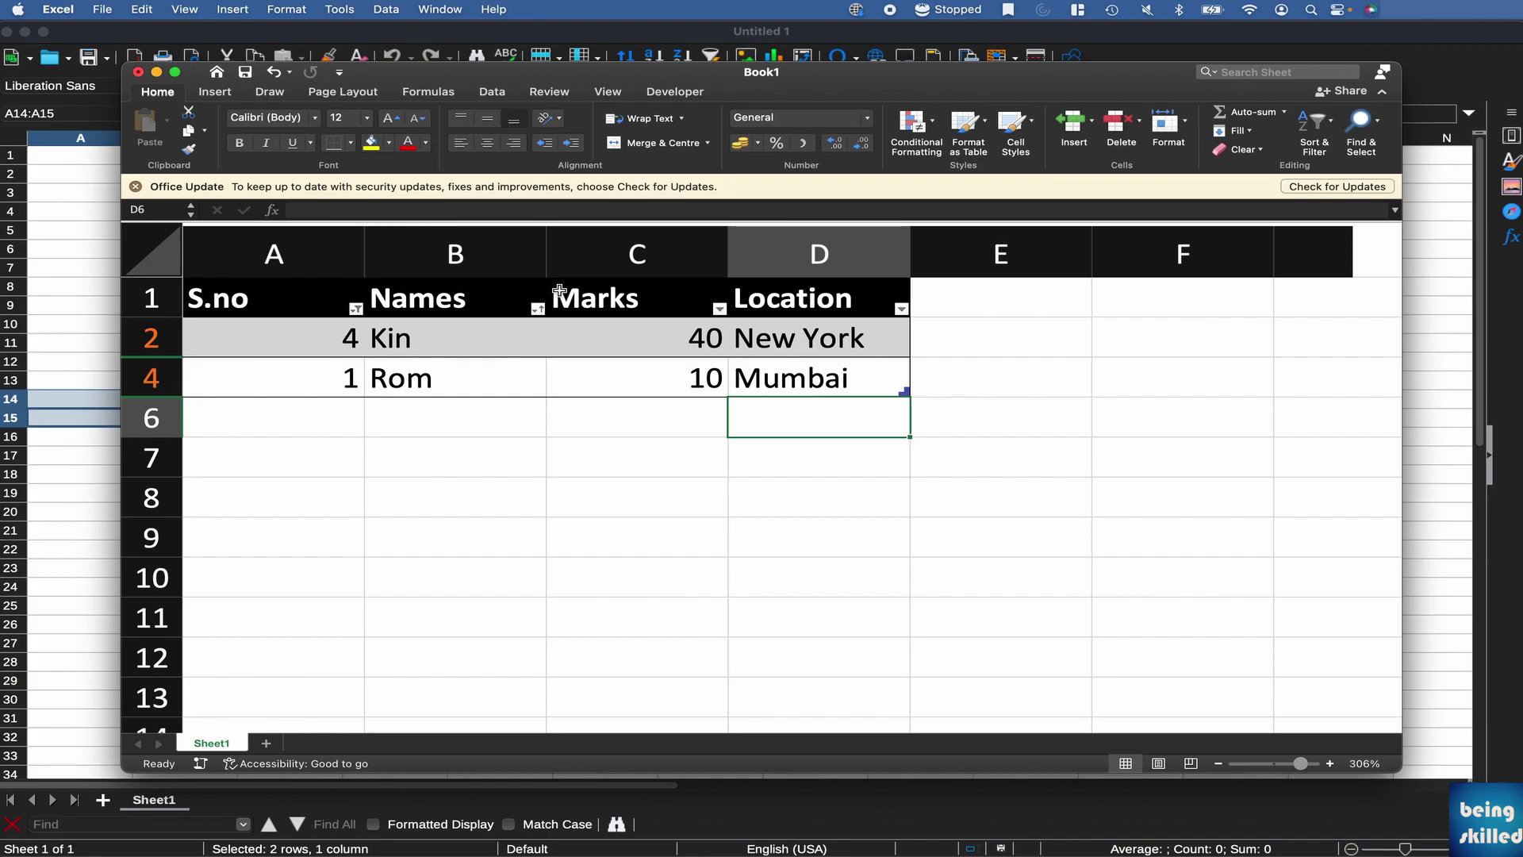
{"action": "left_click", "coordinate": [664, 299]}
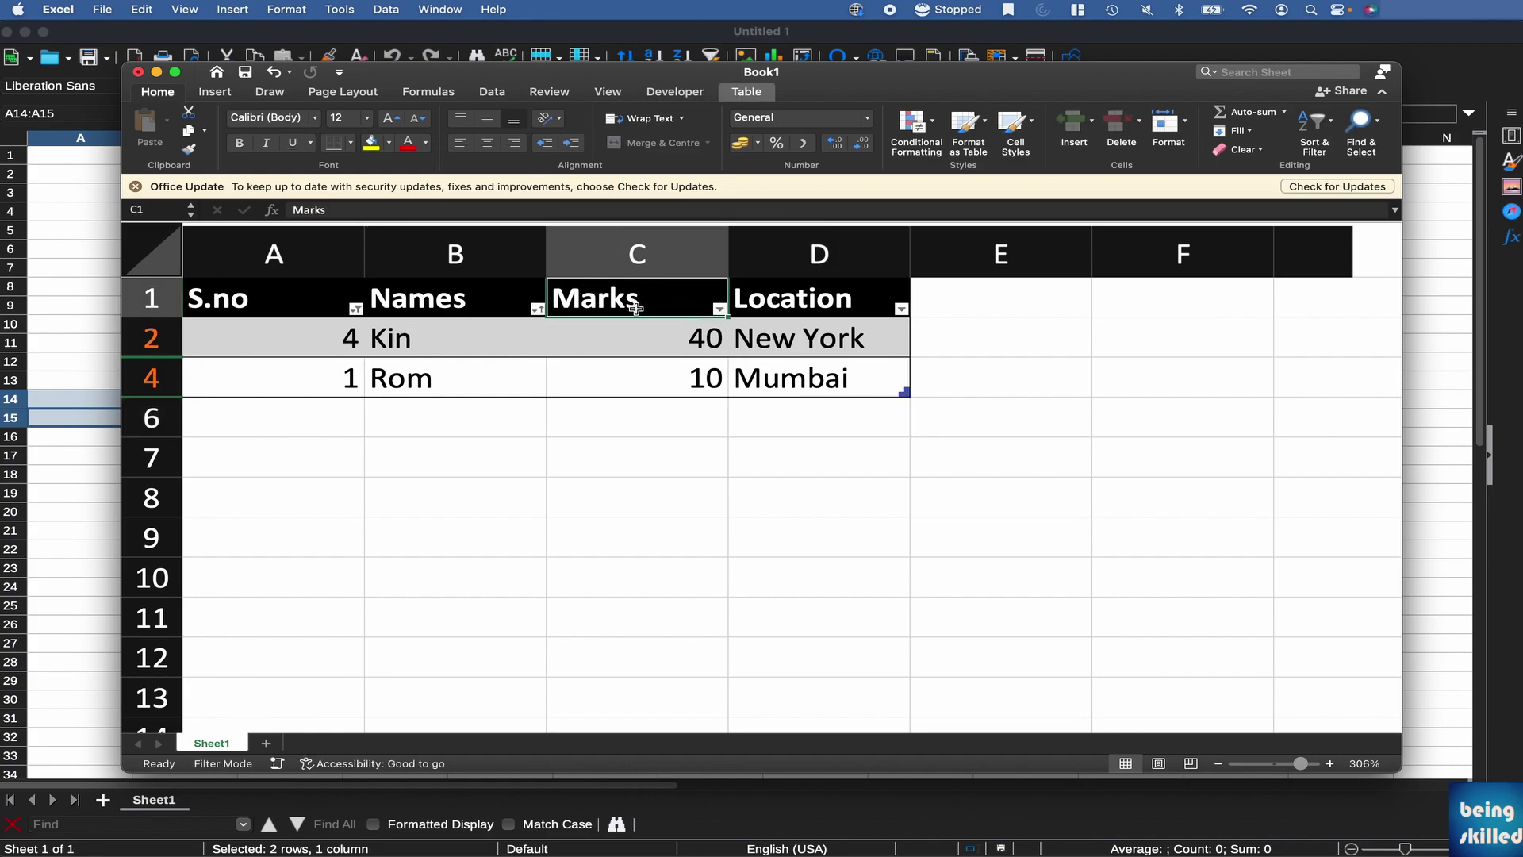
{"action": "left_click", "coordinate": [356, 309]}
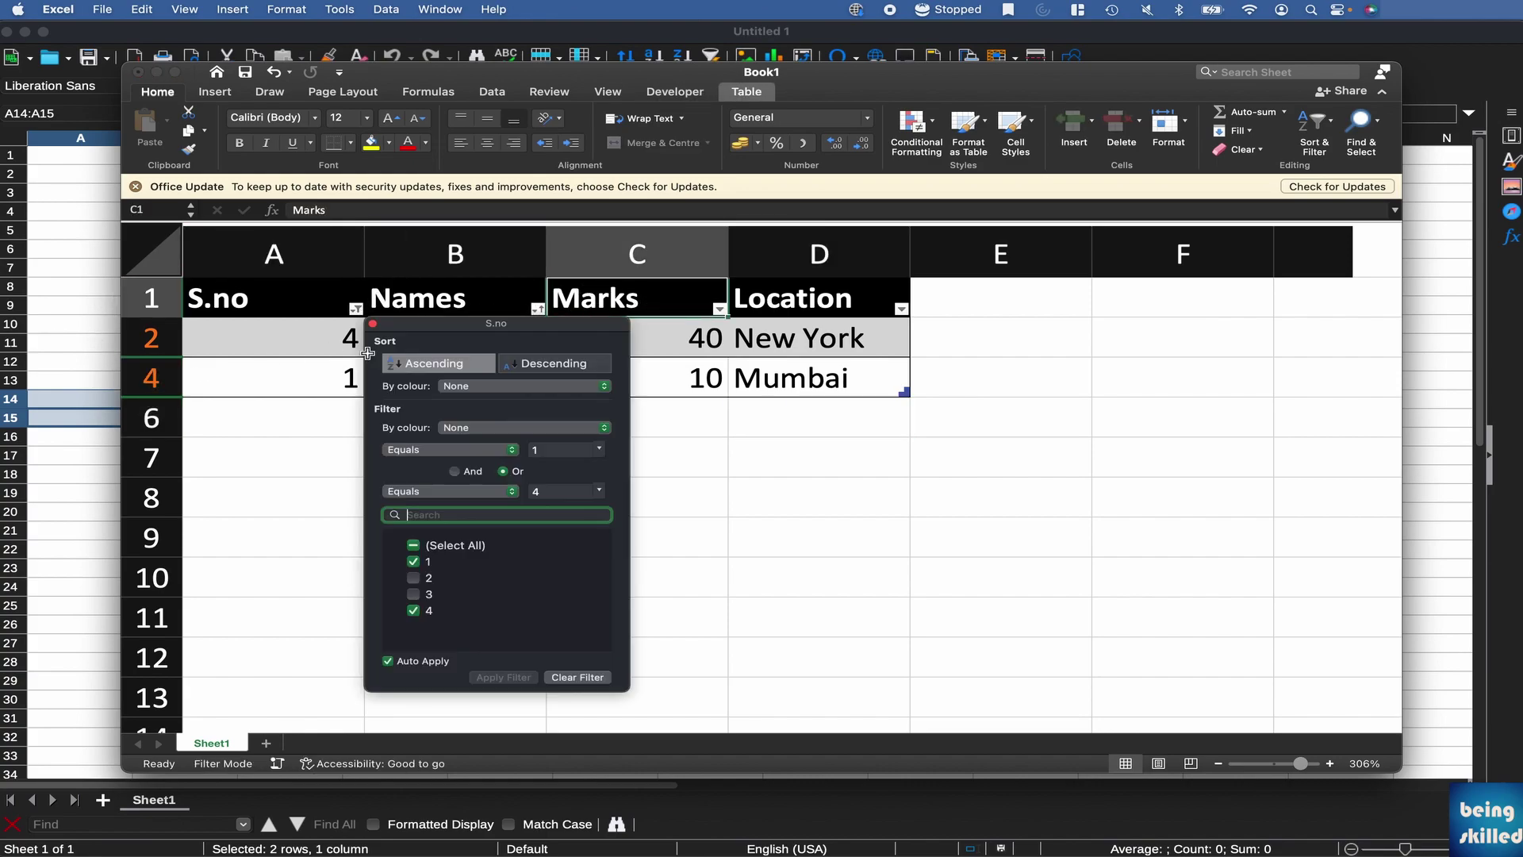
{"action": "left_click", "coordinate": [414, 551]}
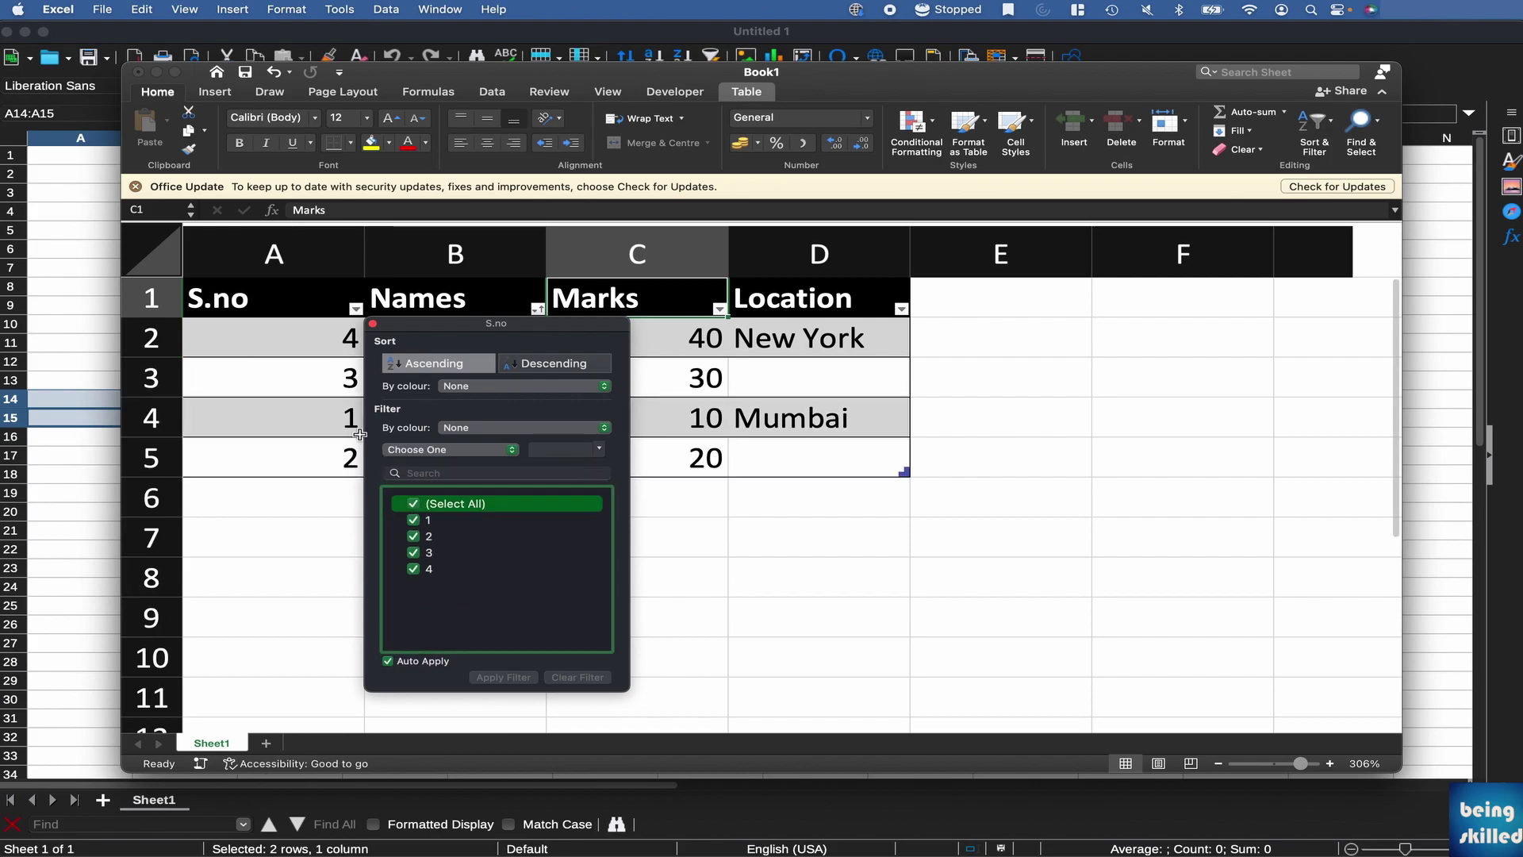
{"action": "left_click", "coordinate": [270, 411]}
{"action": "left_click_drag", "start_coordinate": [267, 297], "coordinate": [815, 452]}
{"action": "key", "text": "super+c"}
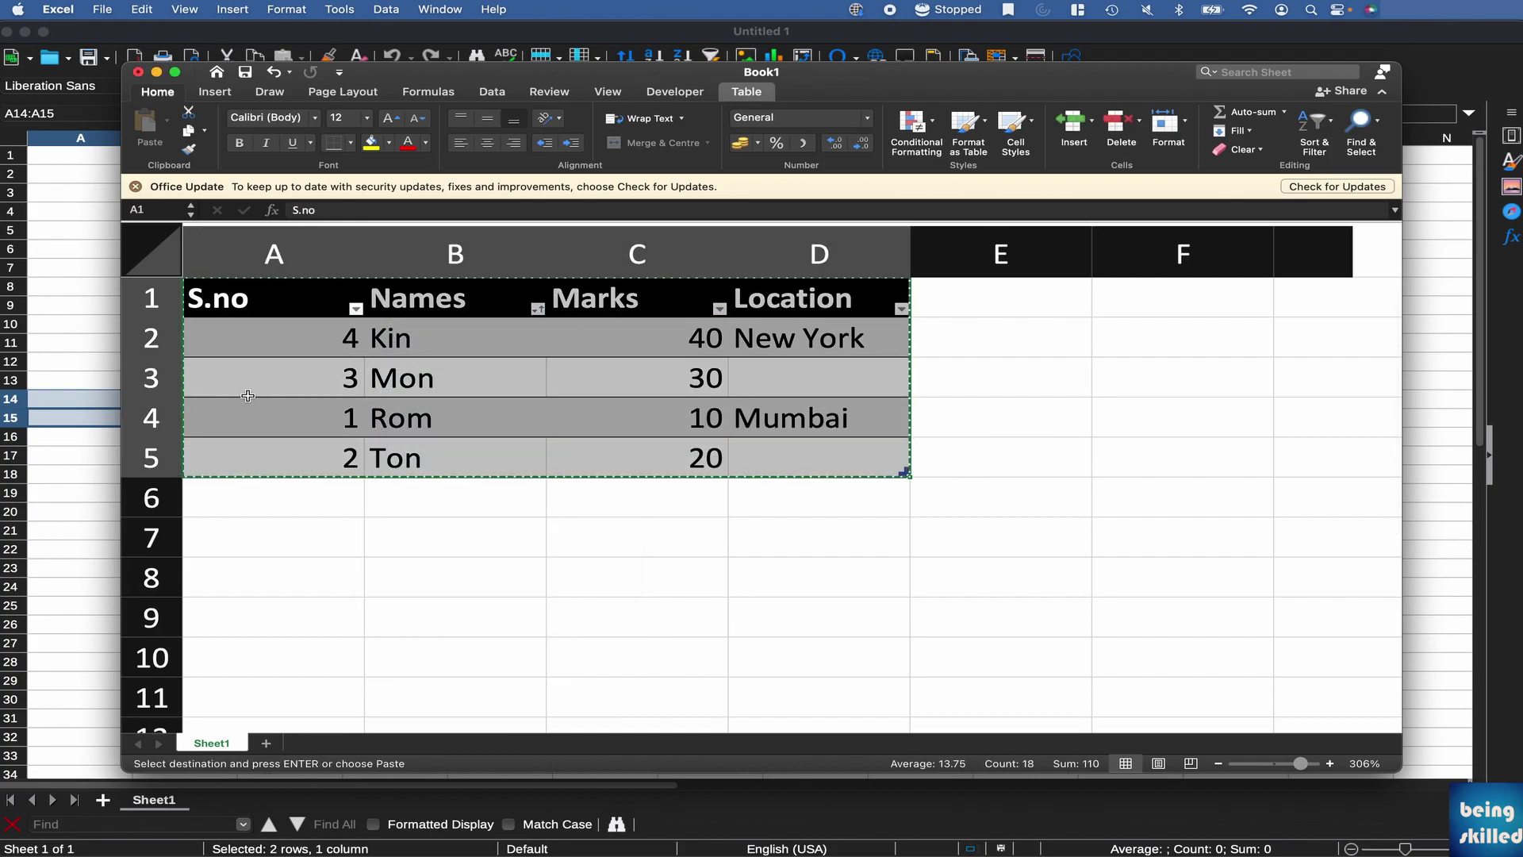
{"action": "left_click", "coordinate": [71, 238]}
{"action": "left_click", "coordinate": [86, 155]}
{"action": "key", "text": "super+v"}
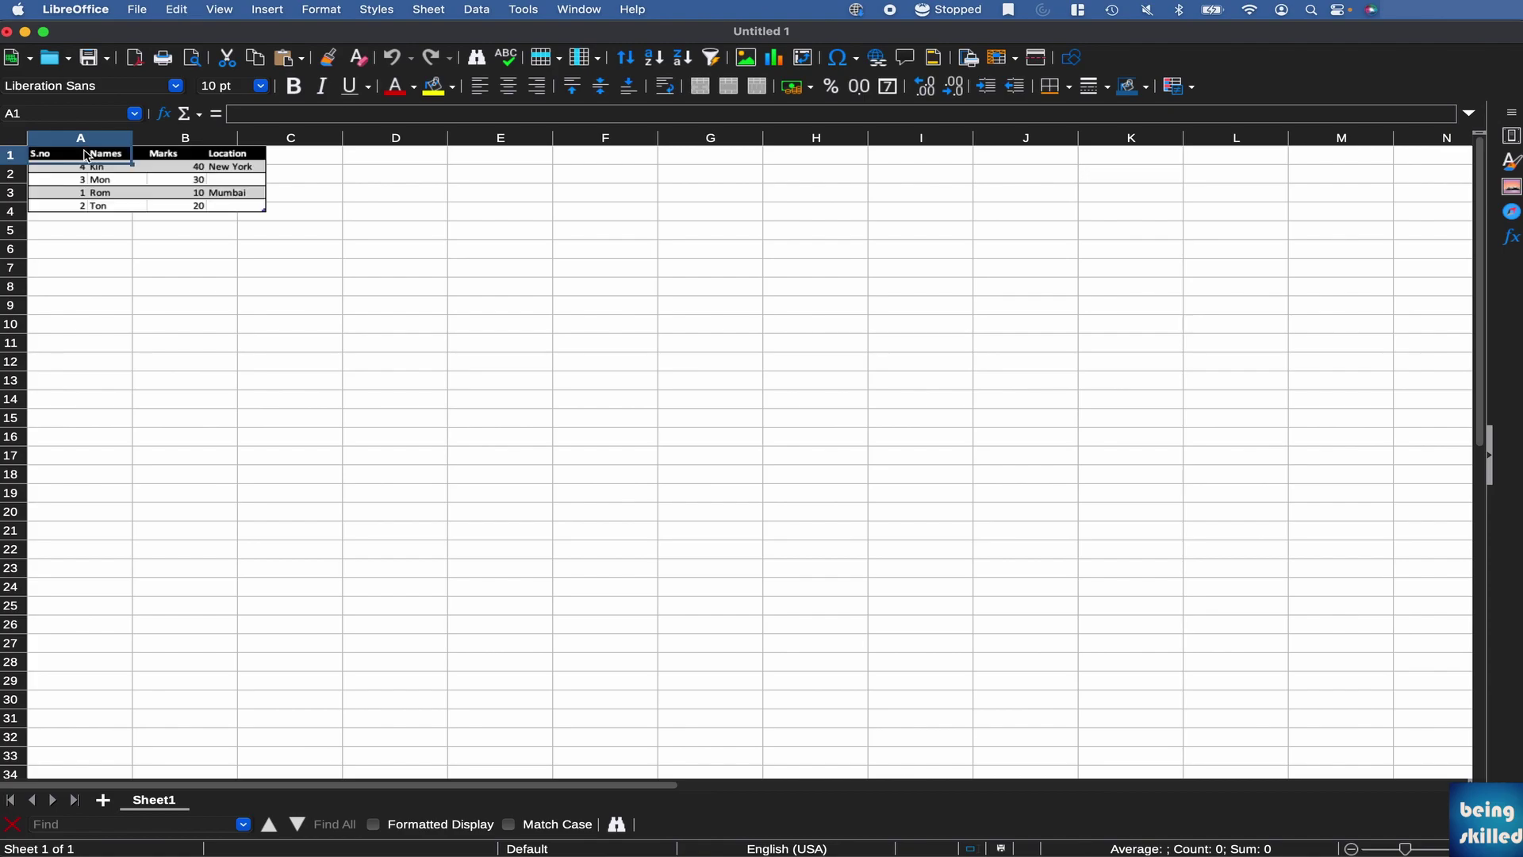
{"action": "scroll", "coordinate": [111, 165], "scroll_direction": "up", "scroll_amount": 3}
{"action": "scroll", "coordinate": [111, 165], "scroll_direction": "up", "scroll_amount": 4}
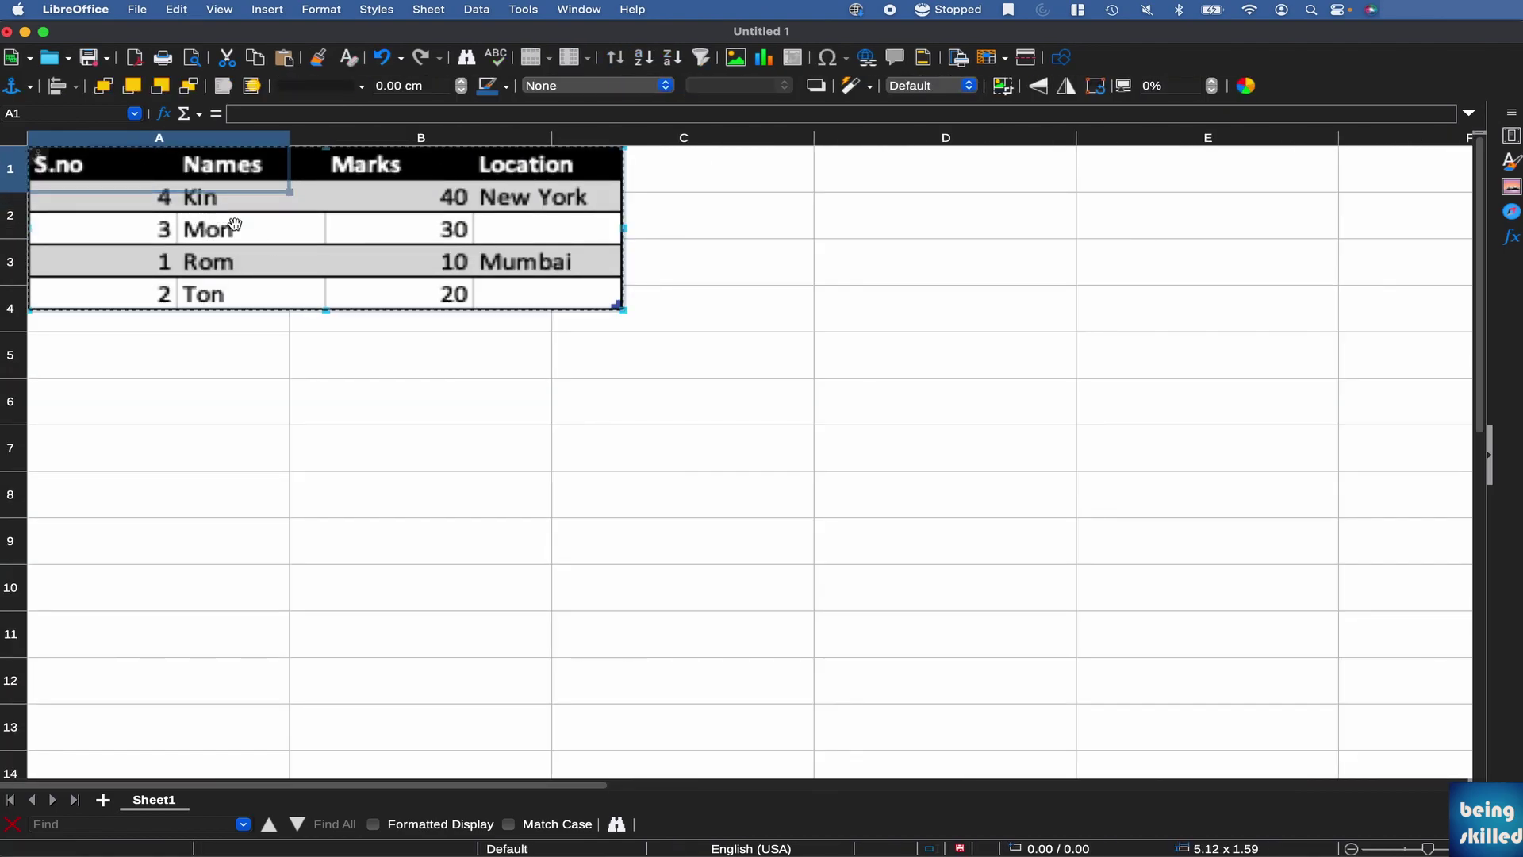
{"action": "left_click_drag", "start_coordinate": [206, 226], "coordinate": [421, 247]}
{"action": "key", "text": "Delete"}
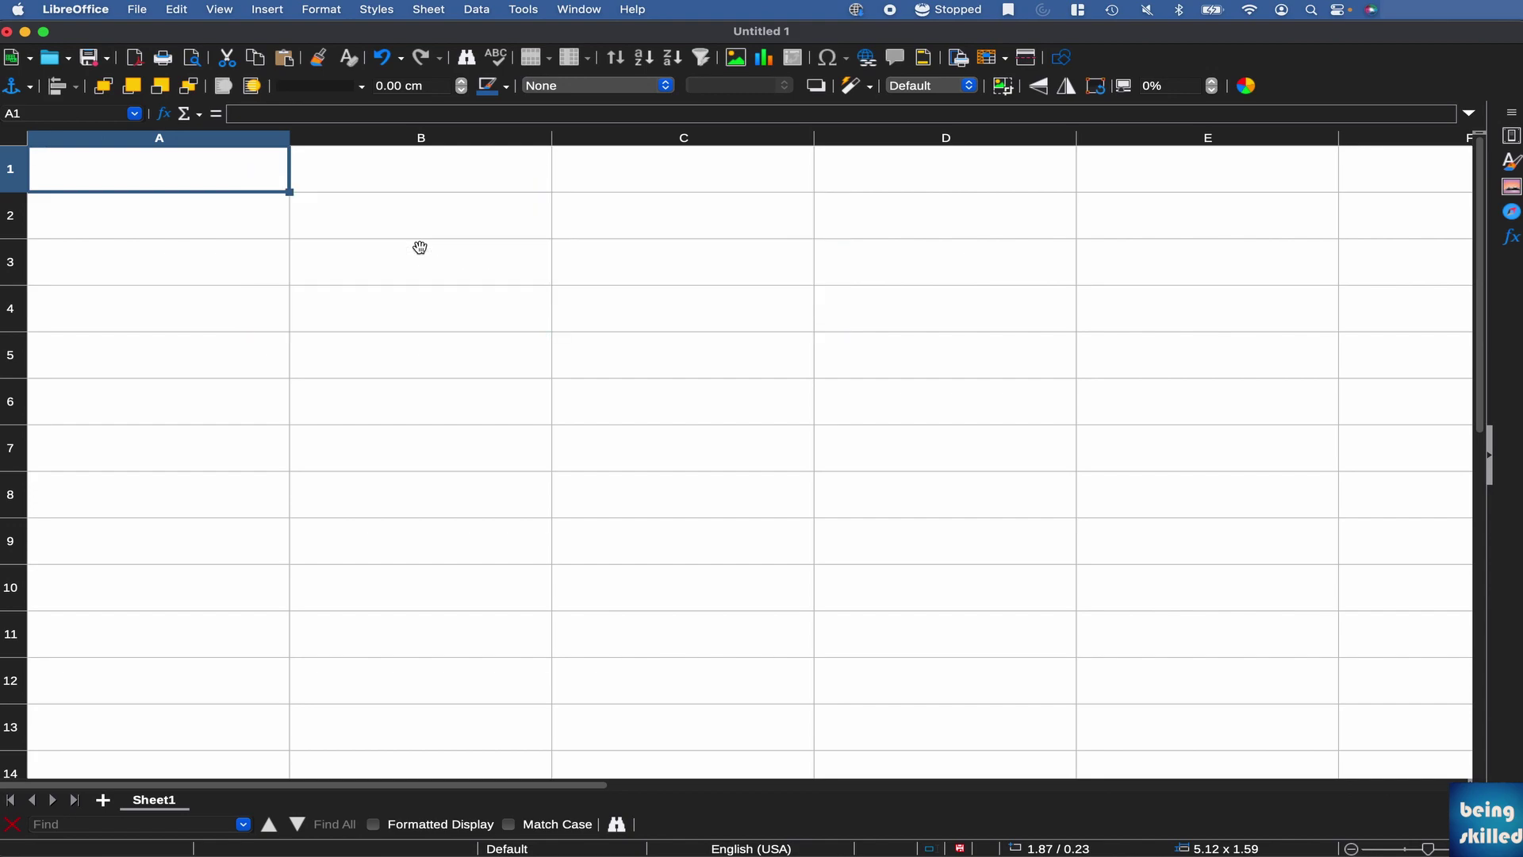
- Paste the copied table into Sheet1 as unformatted text, accepting the Text Import defaults
{"action": "left_click", "coordinate": [137, 8]}
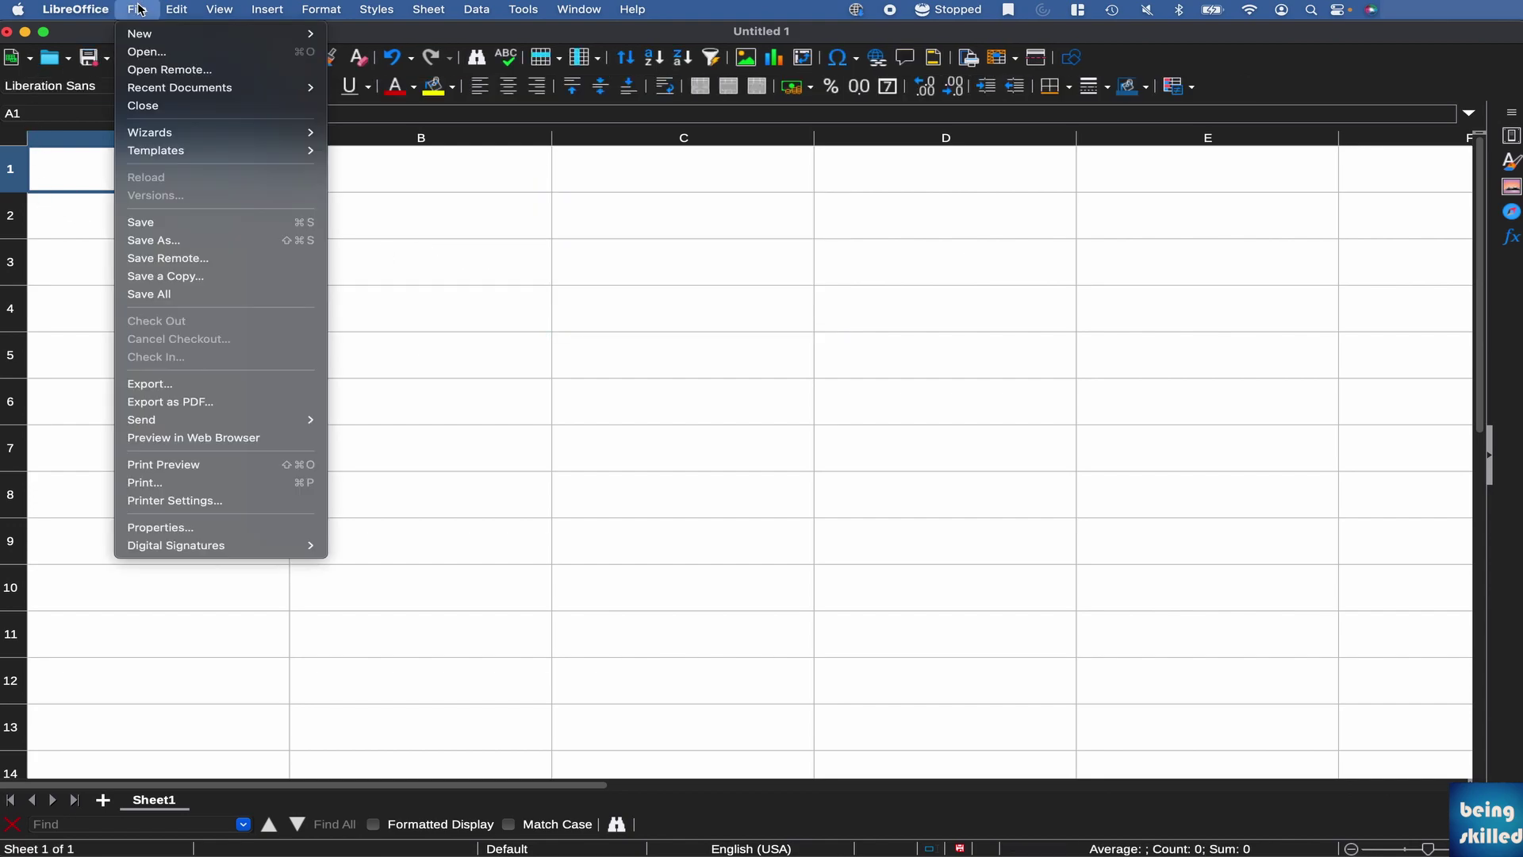
{"action": "mouse_move", "coordinate": [214, 6]}
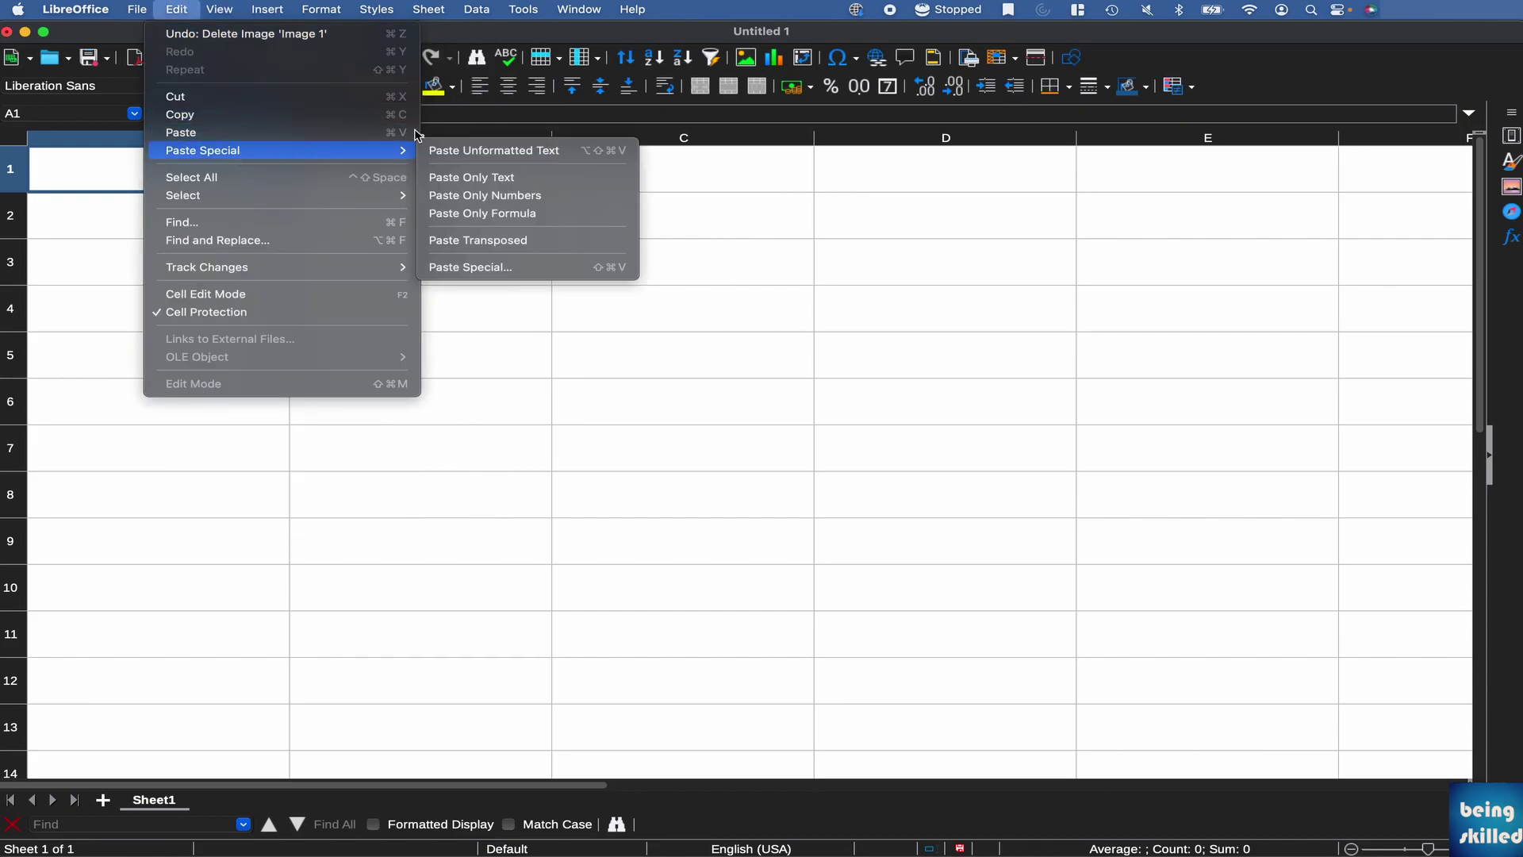
{"action": "left_click", "coordinate": [440, 151]}
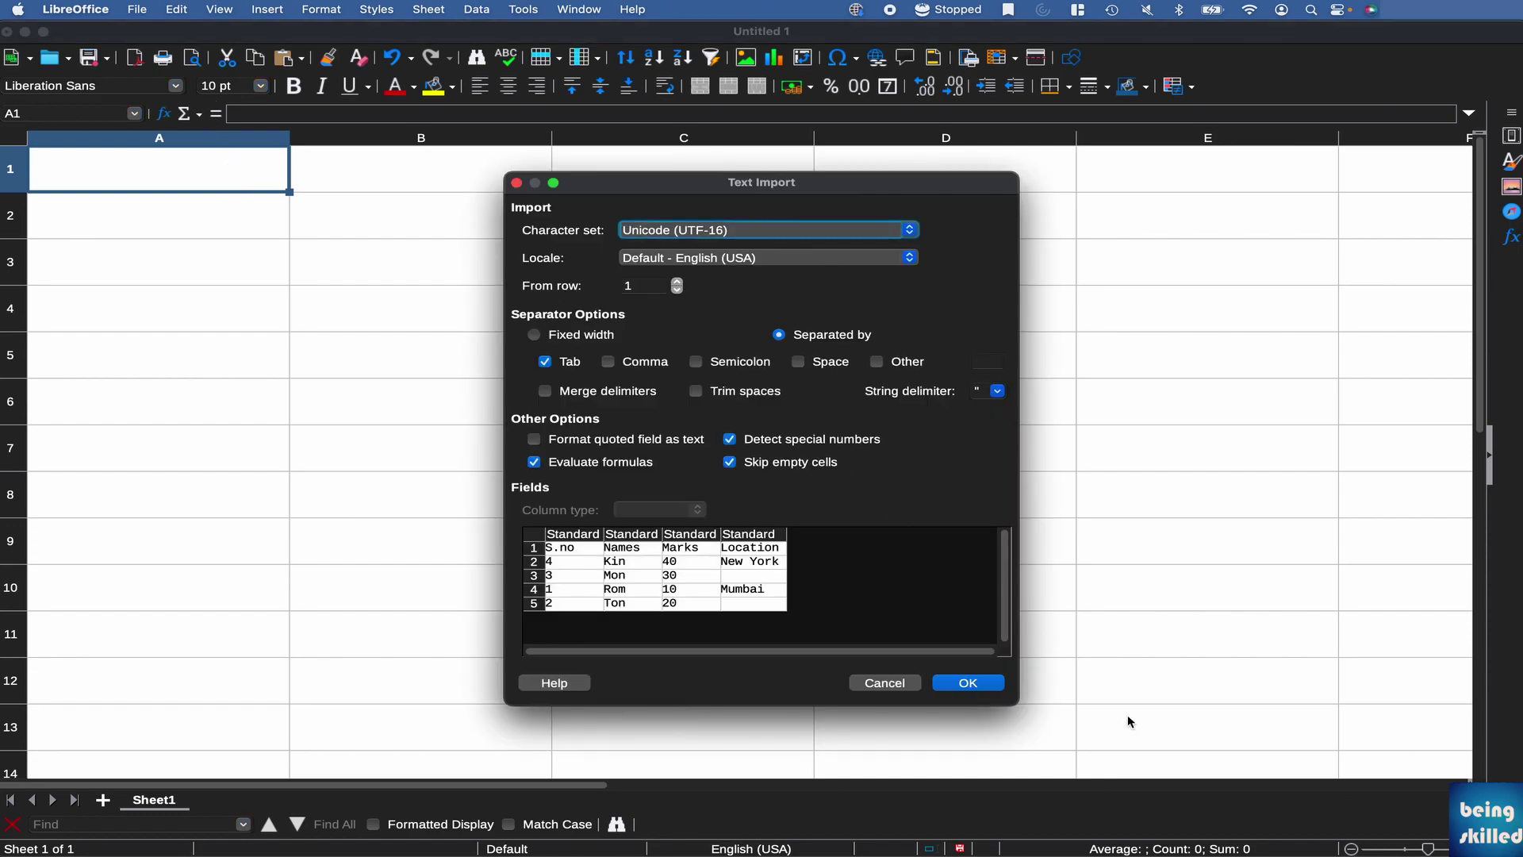
{"action": "left_click", "coordinate": [969, 682]}
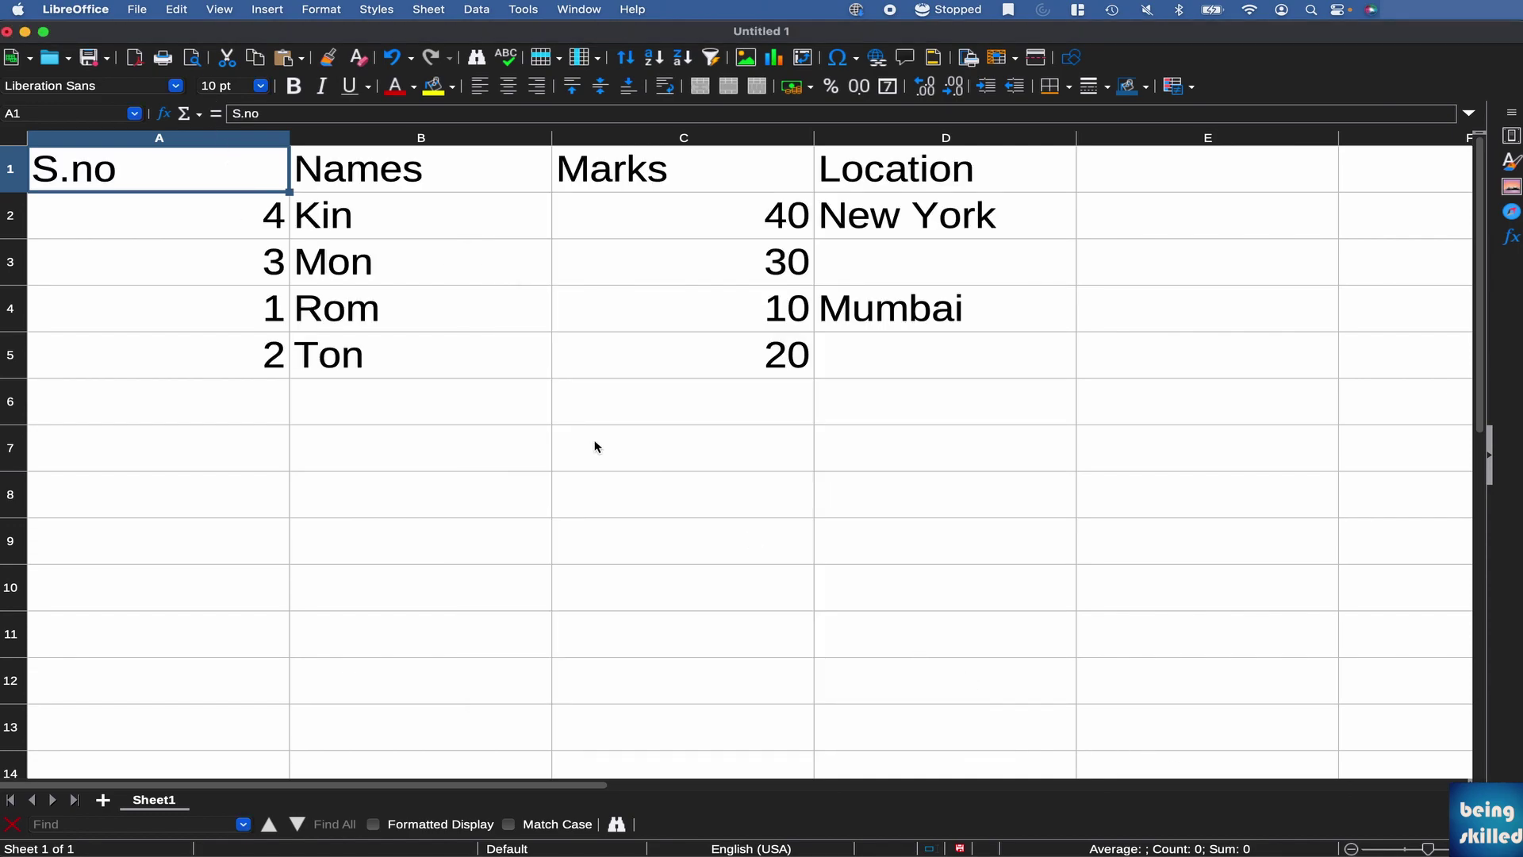
- Enter Mangalore in D3 and Paris in D5, then select the table A1:D5
{"action": "left_click", "coordinate": [731, 301]}
{"action": "left_click", "coordinate": [873, 341]}
{"action": "left_click", "coordinate": [867, 263]}
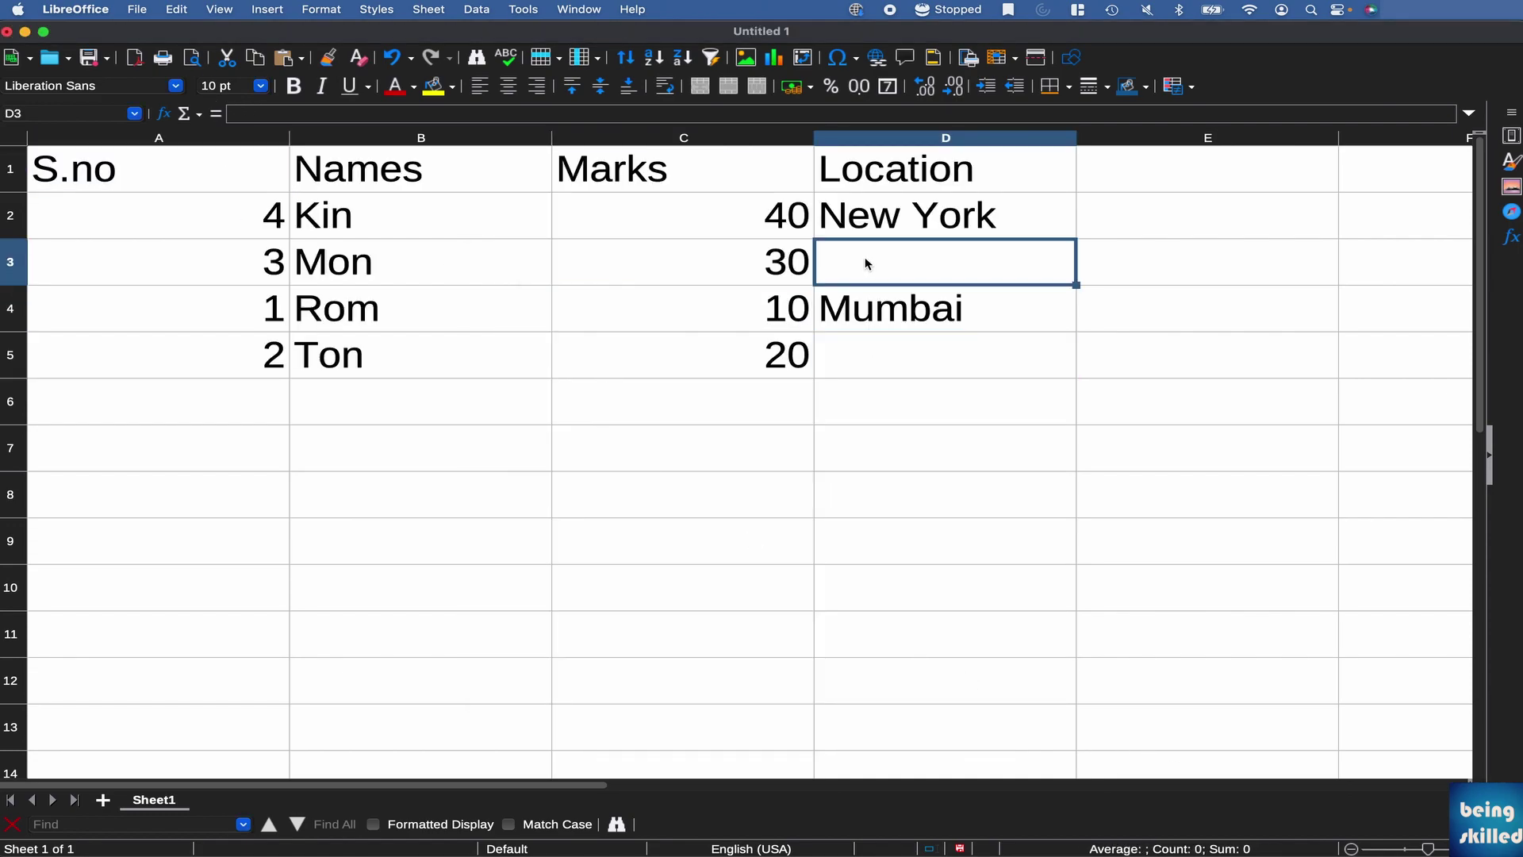
{"action": "type", "text": "Mangalore"}
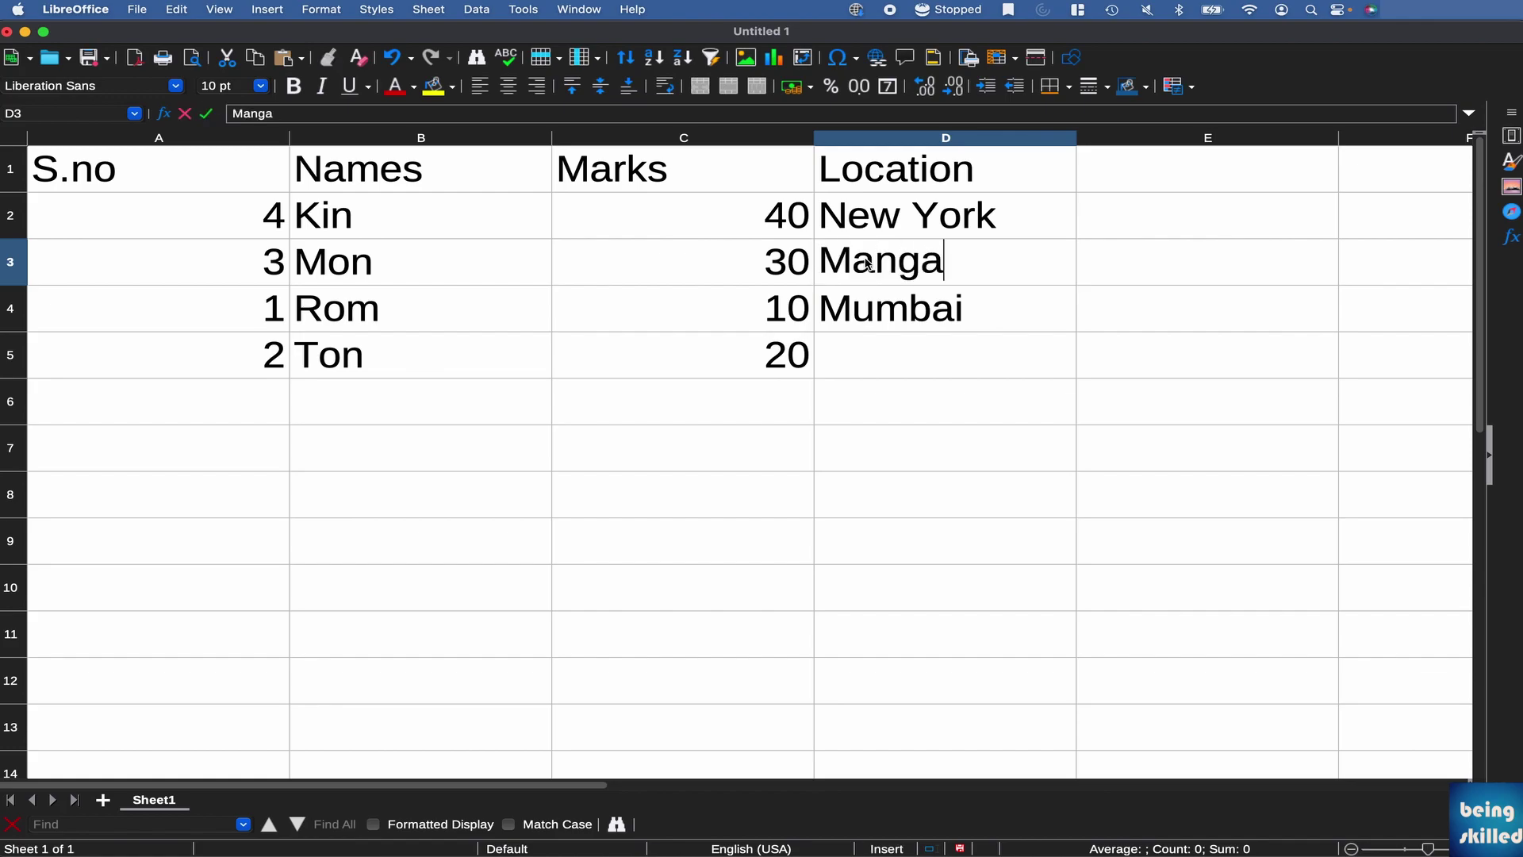
{"action": "key", "text": "Return"}
{"action": "key", "text": "Return"}
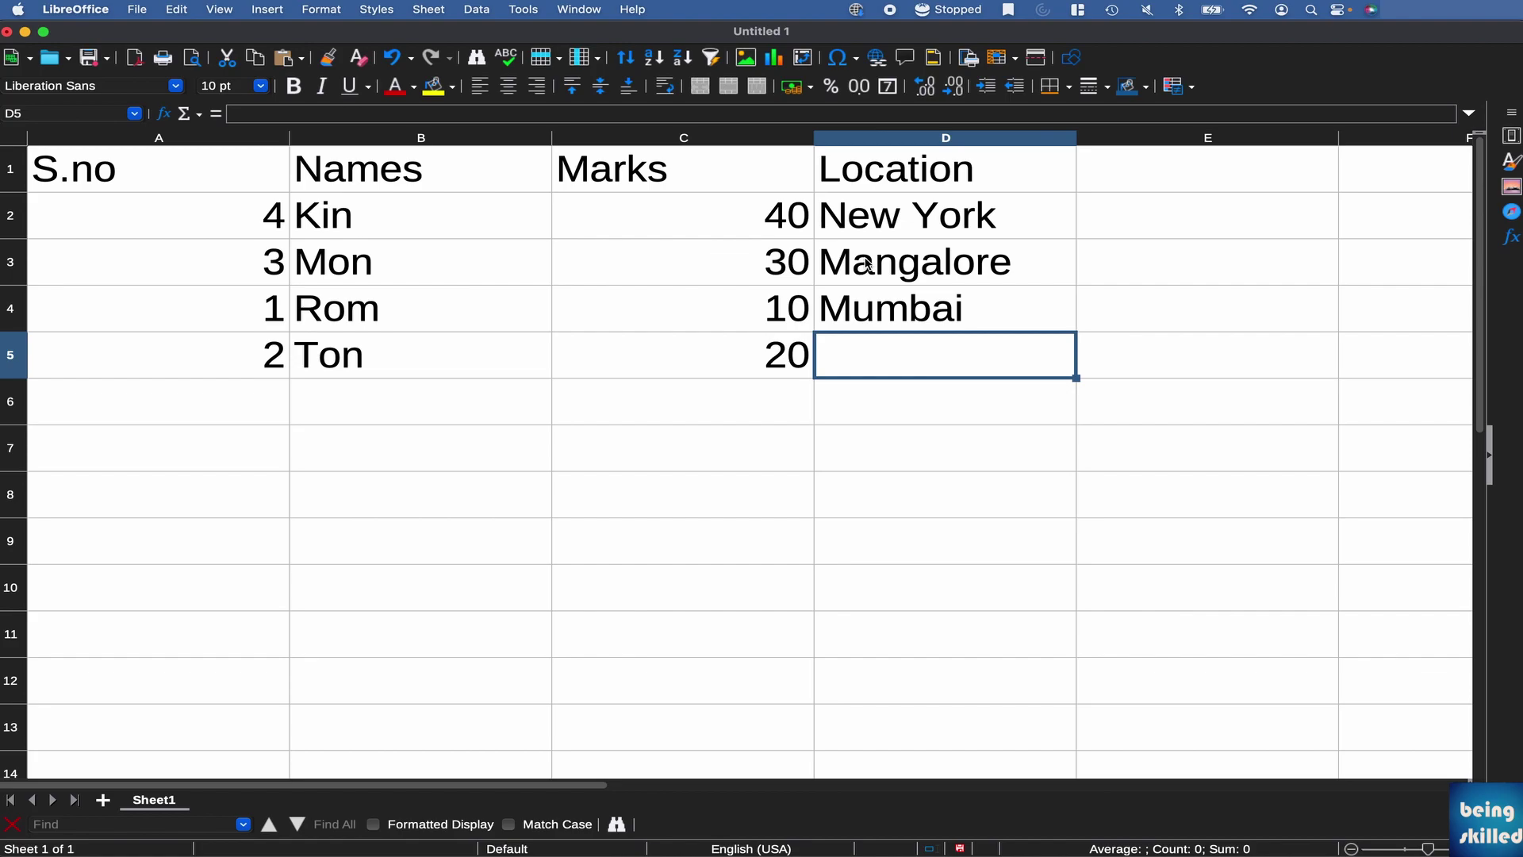
{"action": "type", "text": "Paris"}
{"action": "key", "text": "Return"}
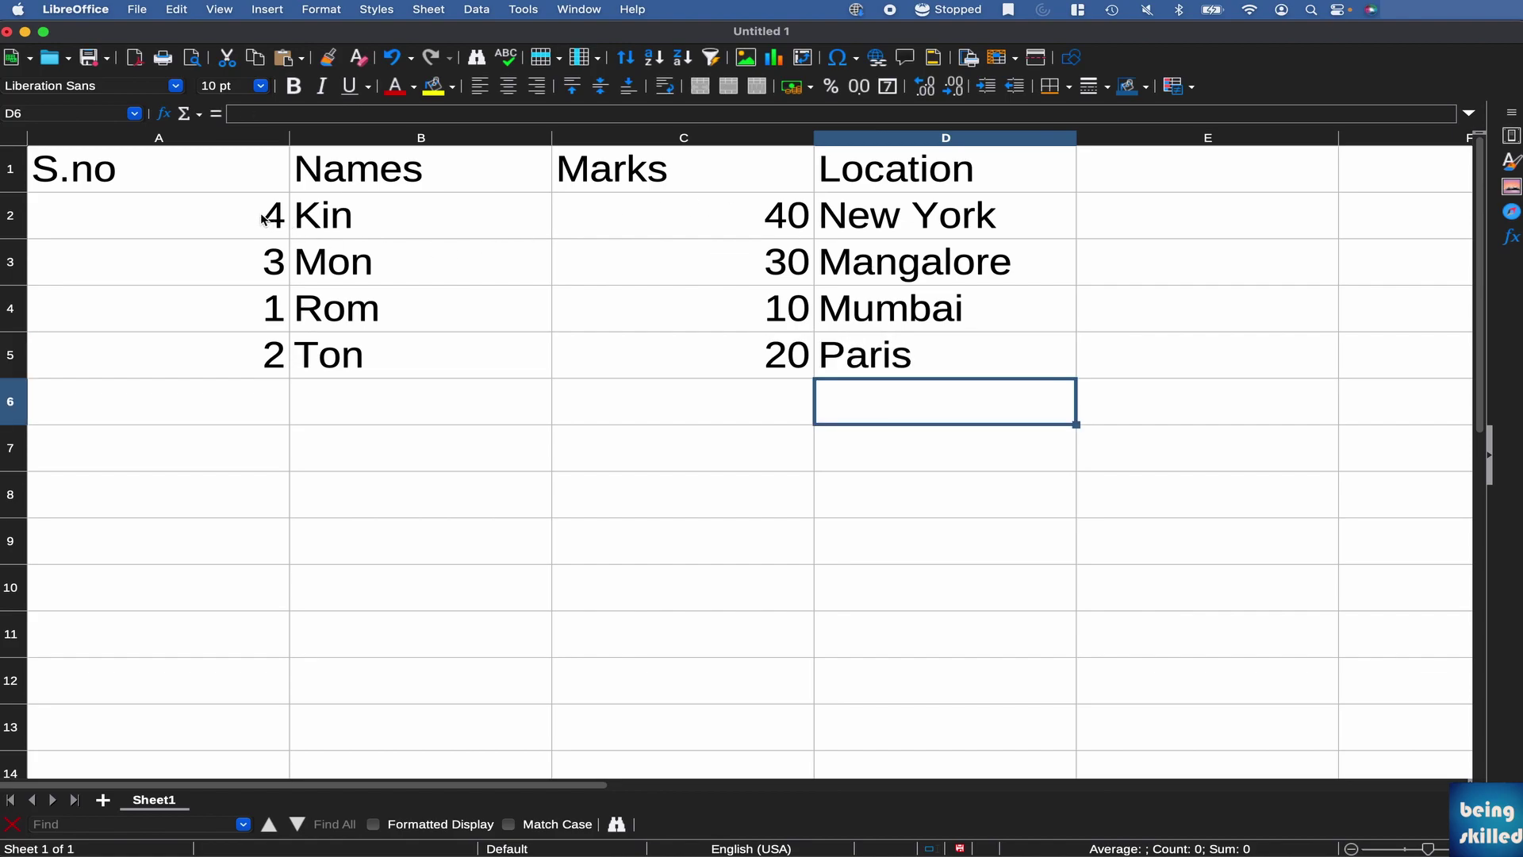
{"action": "left_click_drag", "start_coordinate": [246, 167], "coordinate": [714, 179]}
{"action": "left_click_drag", "start_coordinate": [788, 260], "coordinate": [863, 369]}
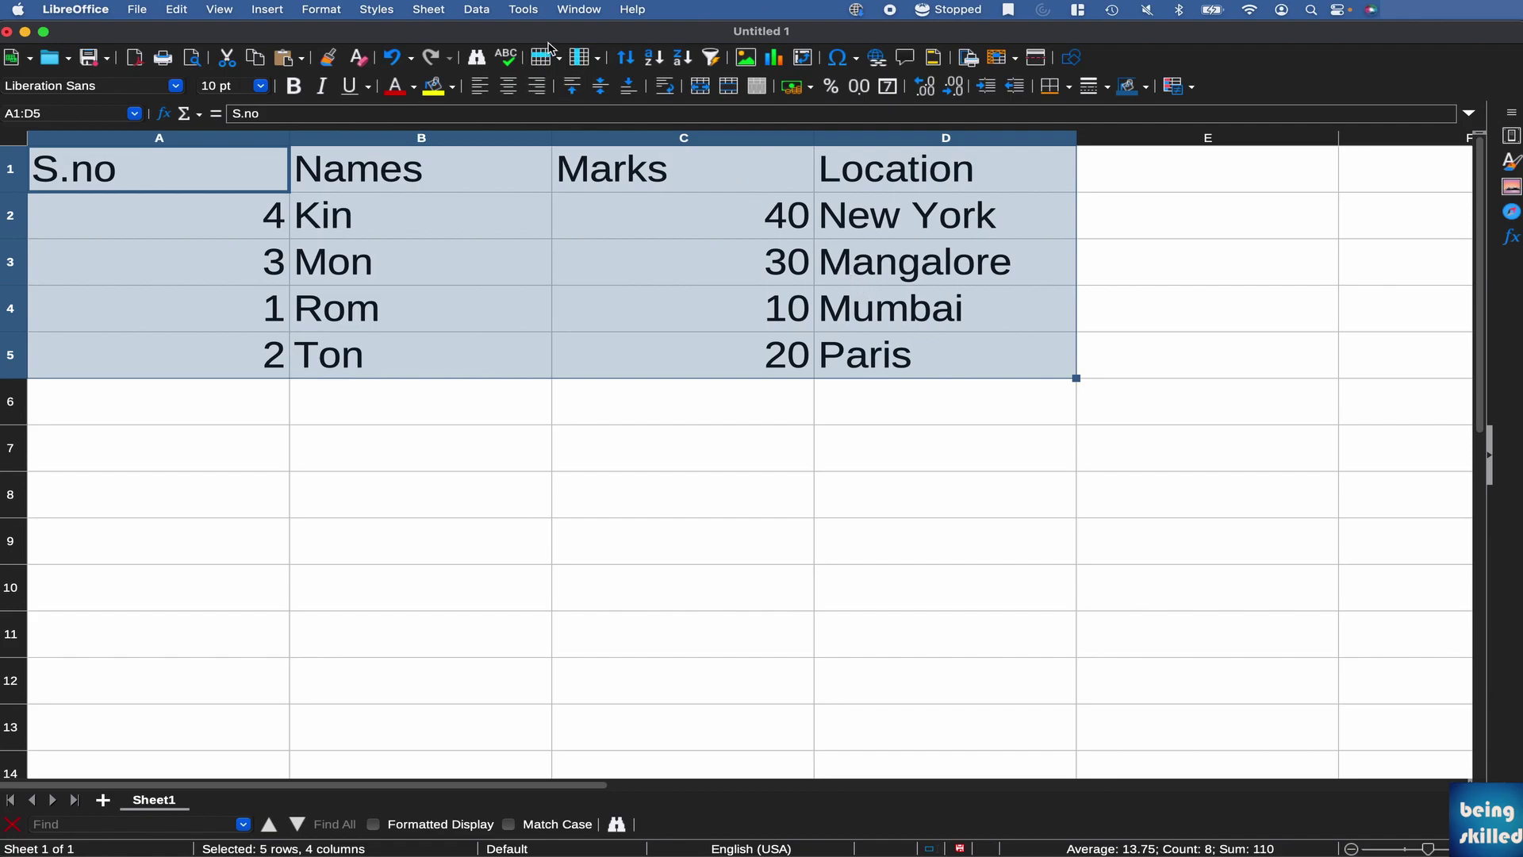
- Turn on AutoFilter for the S.no, Names, Marks and Location headers
{"action": "left_click", "coordinate": [510, 7]}
{"action": "mouse_move", "coordinate": [480, 9]}
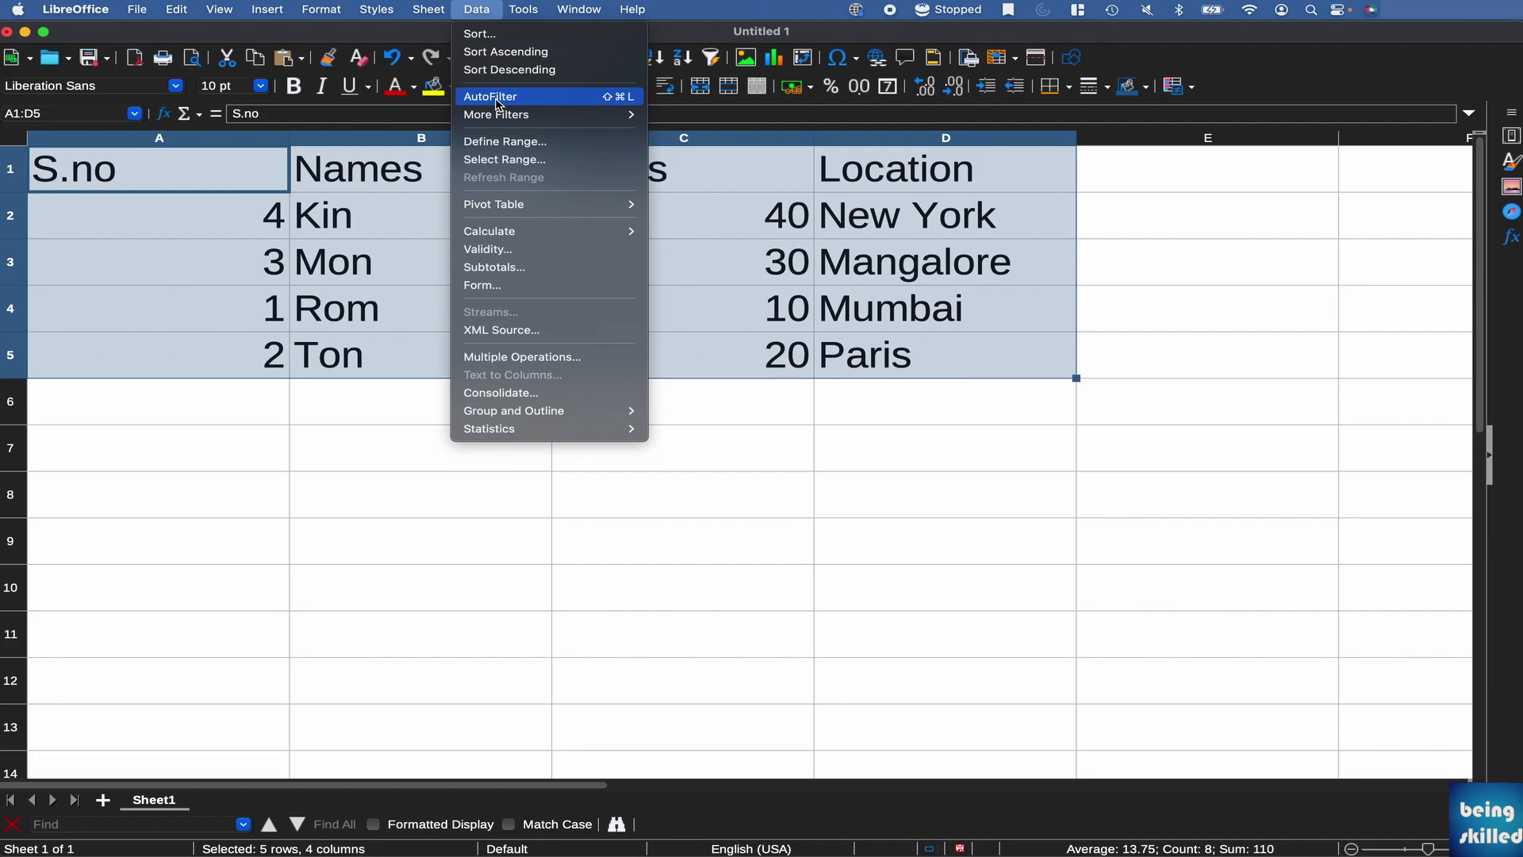
{"action": "left_click", "coordinate": [496, 101]}
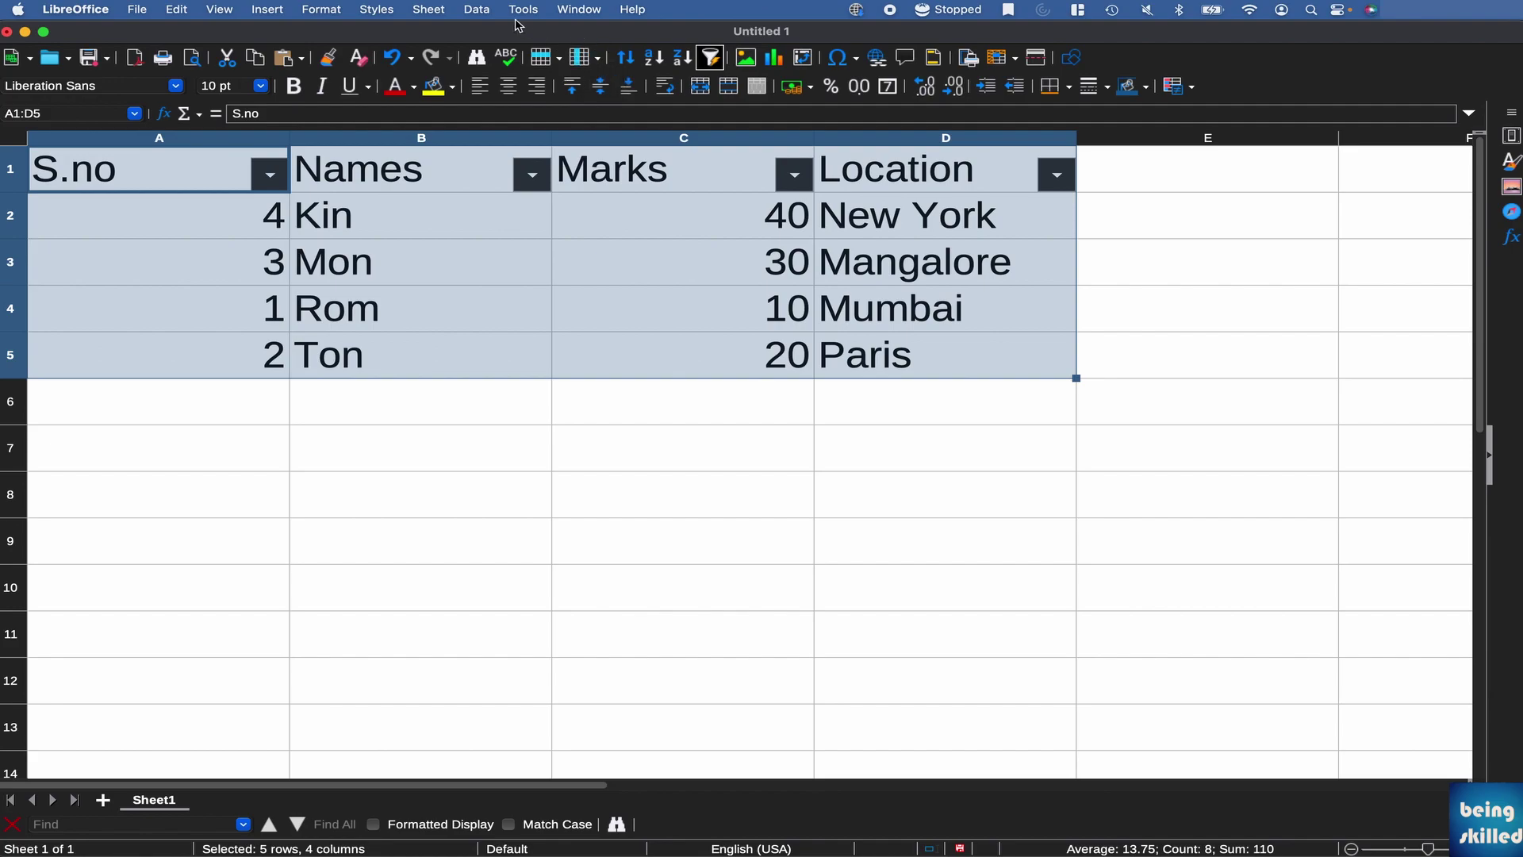
{"action": "left_click", "coordinate": [1061, 86]}
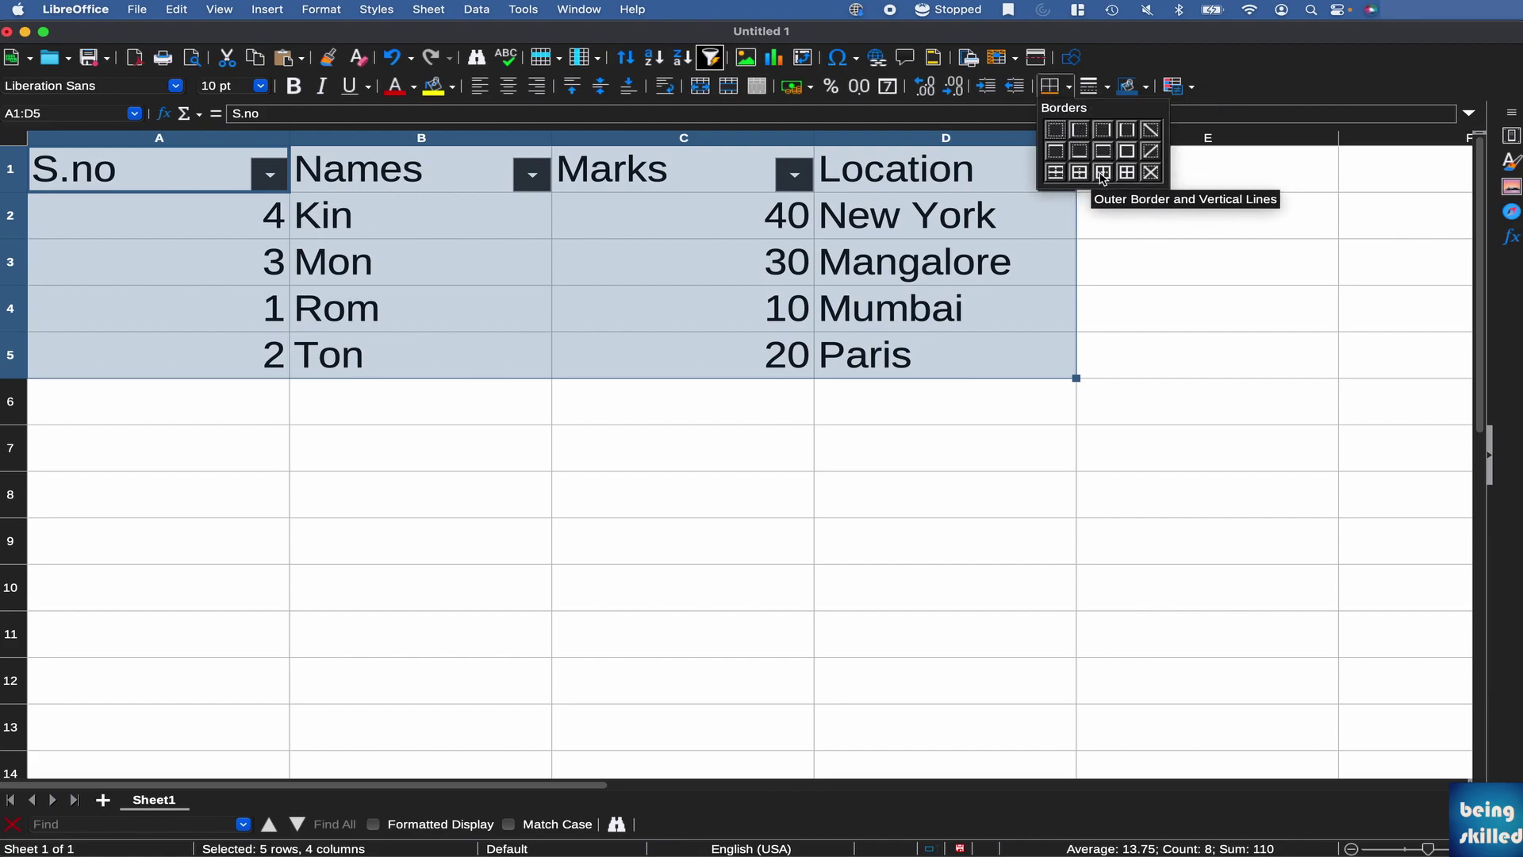
- Give every cell in A1:D5 outer and inner borders and centre-align the text
{"action": "left_click", "coordinate": [1127, 172]}
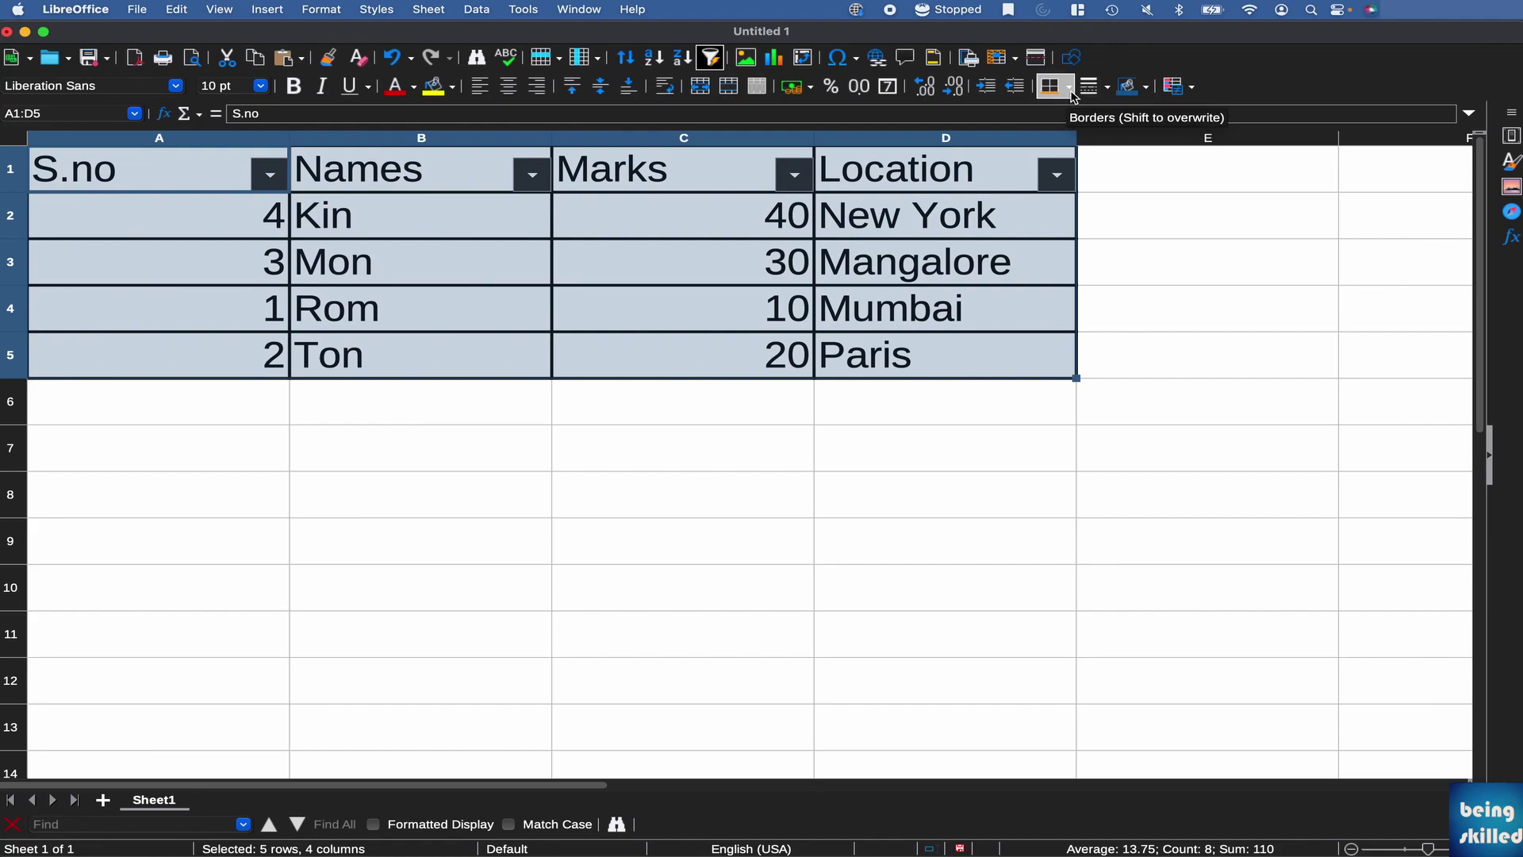
{"action": "left_click", "coordinate": [886, 203]}
{"action": "left_click_drag", "start_coordinate": [912, 169], "coordinate": [95, 169]}
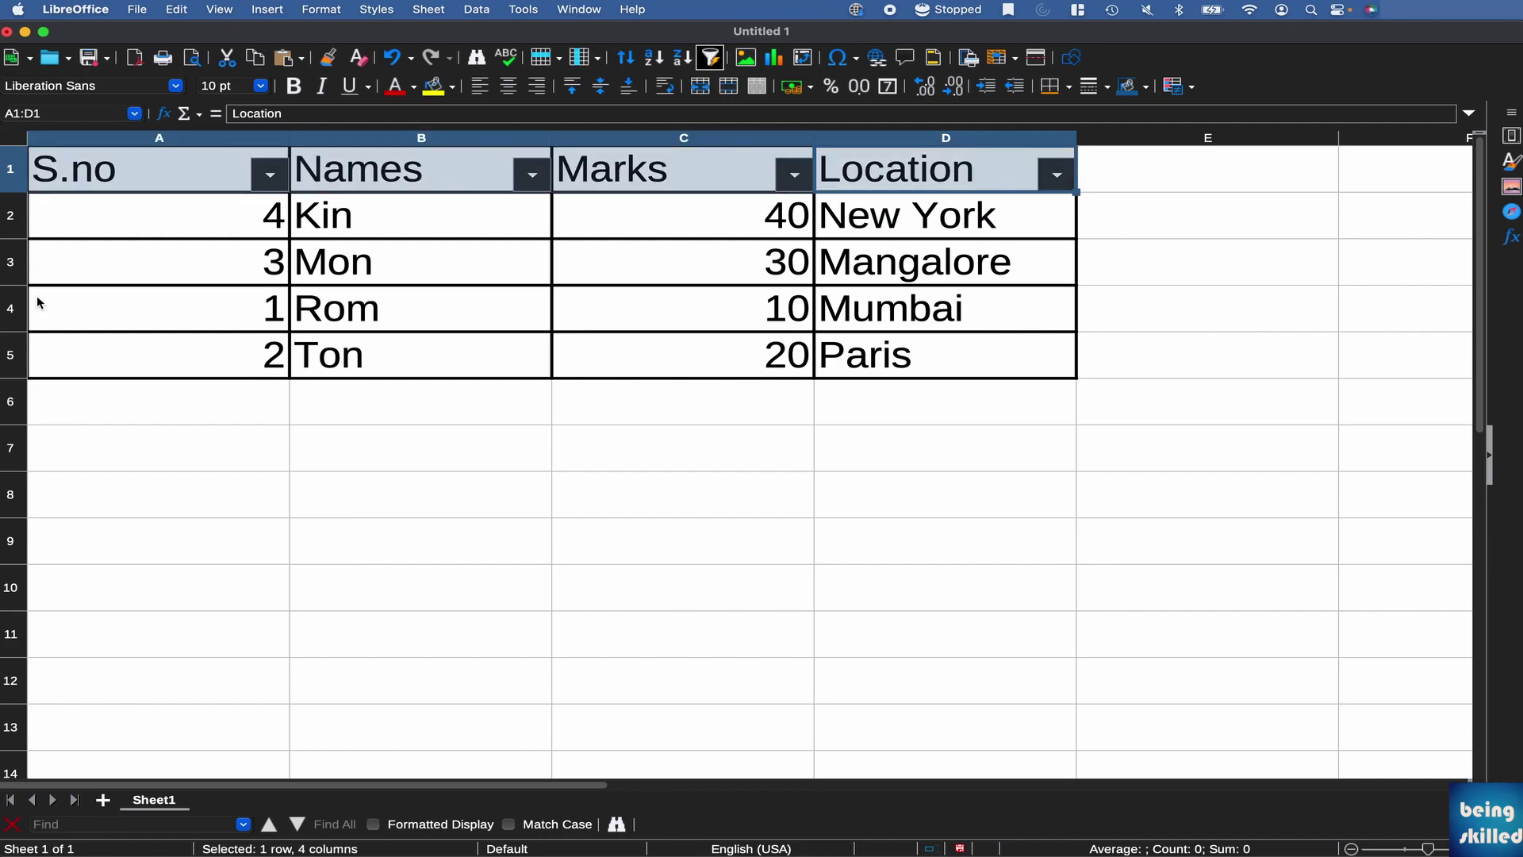
{"action": "left_click_drag", "start_coordinate": [37, 295], "coordinate": [77, 349]}
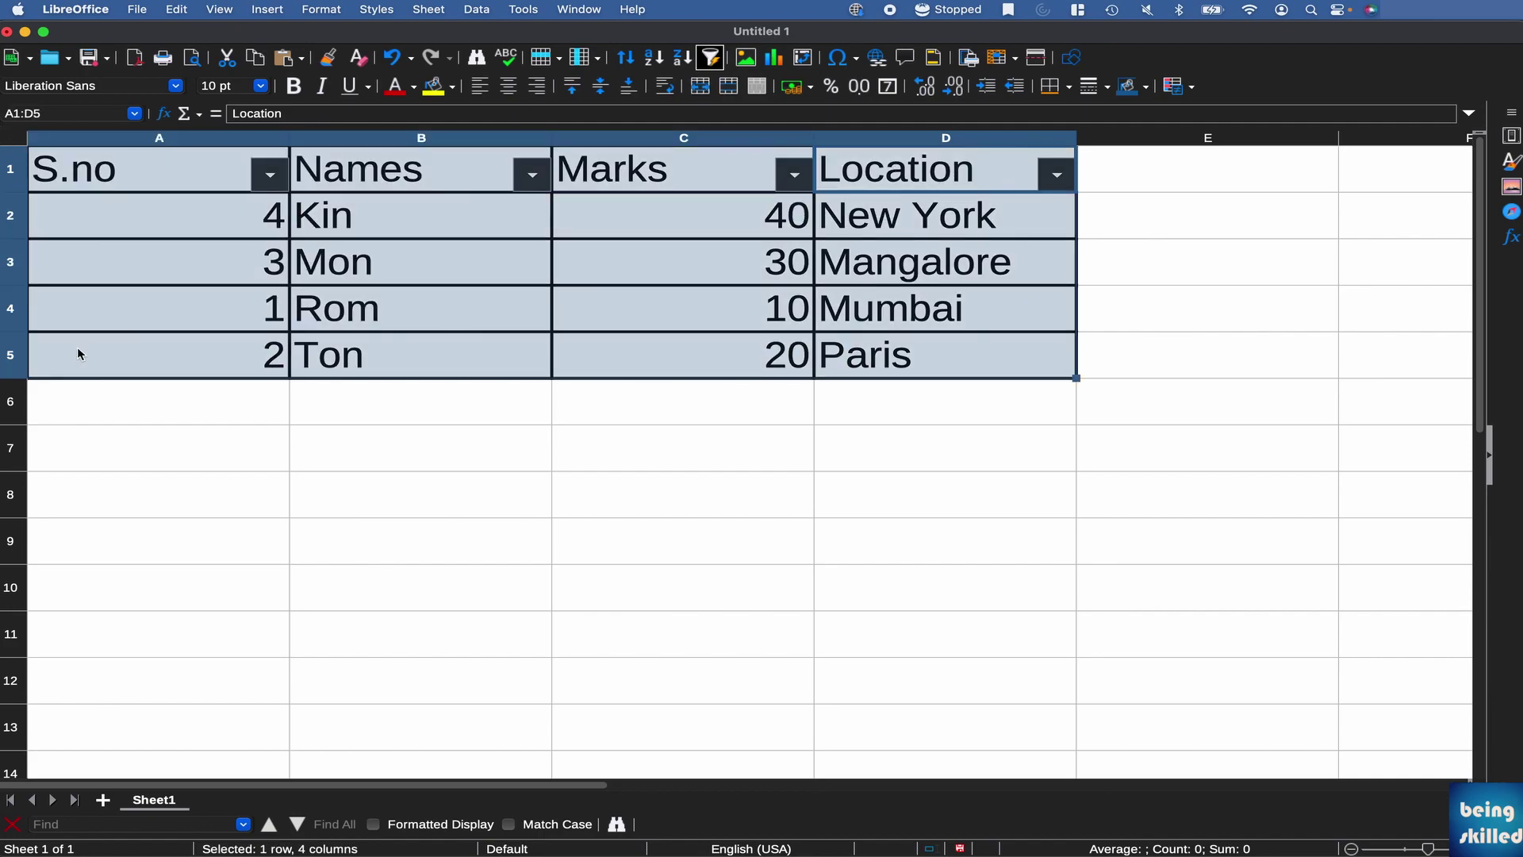
{"action": "left_click", "coordinate": [507, 86]}
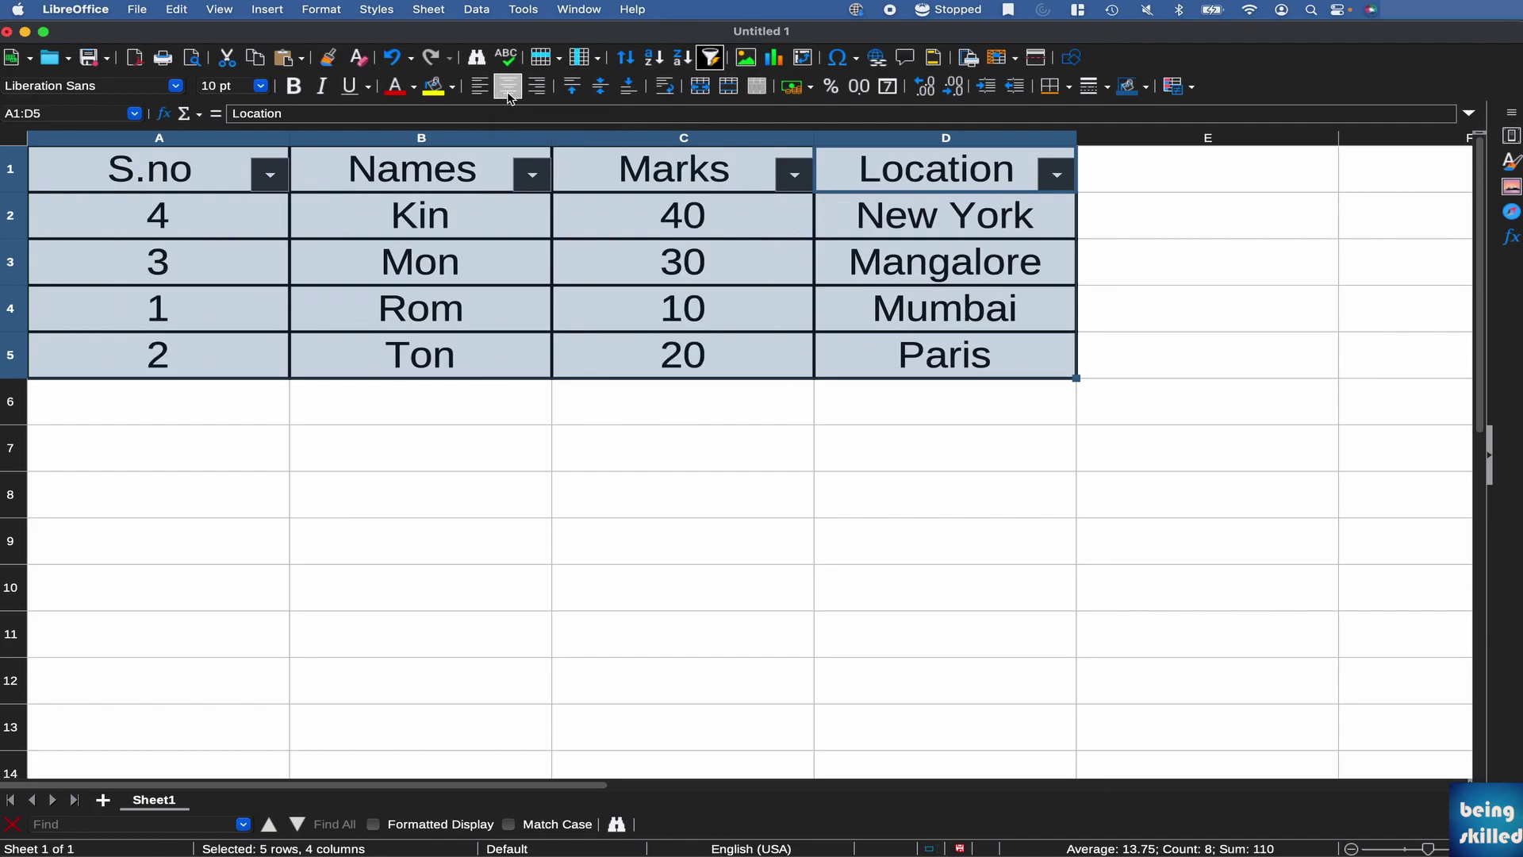
{"action": "left_click", "coordinate": [449, 222]}
{"action": "left_click_drag", "start_coordinate": [240, 169], "coordinate": [902, 157]}
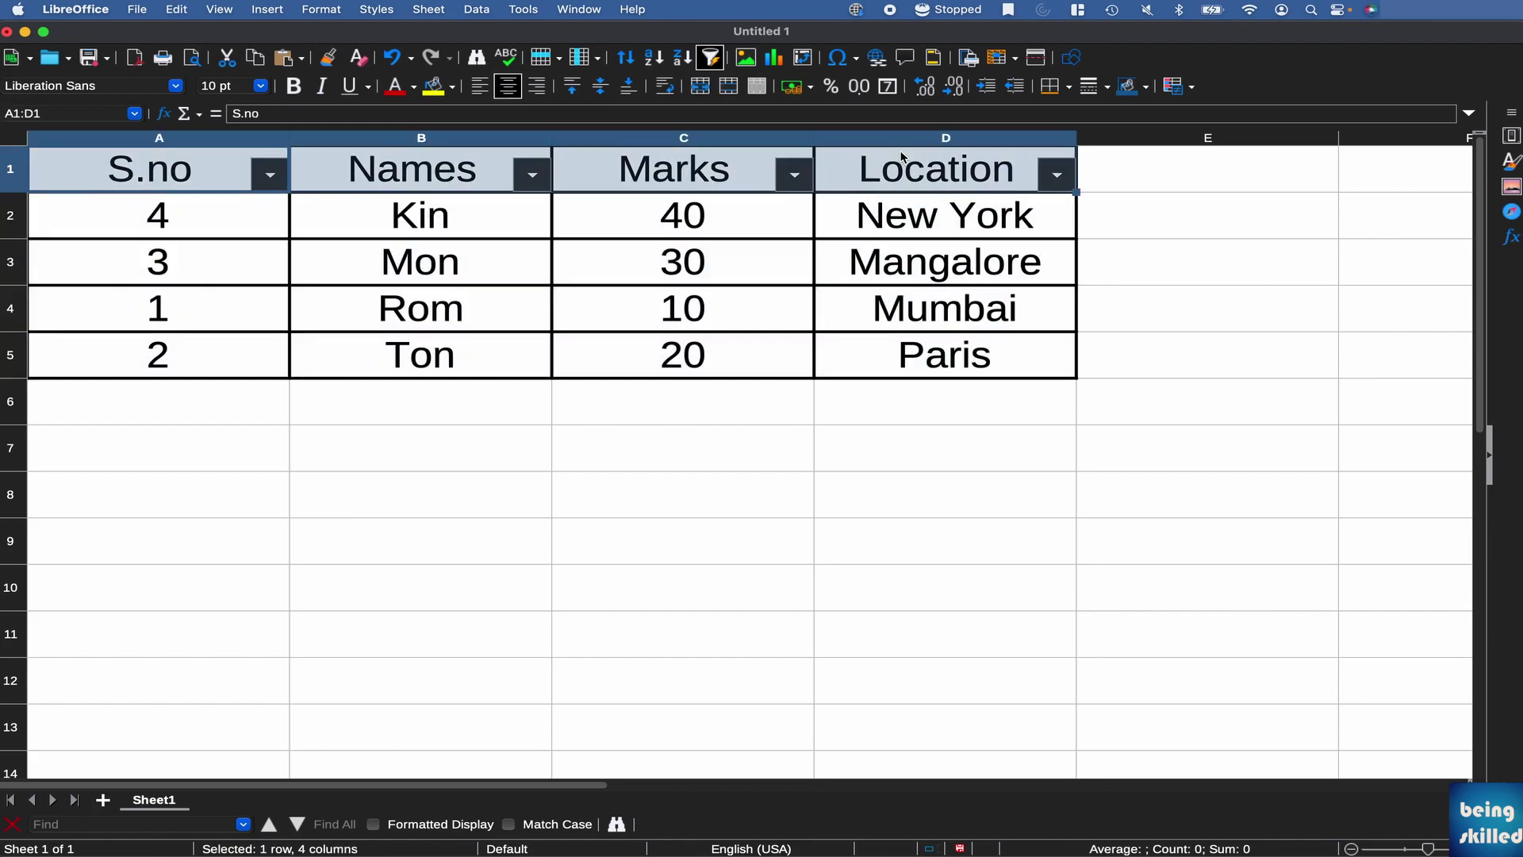
- Make the header row A1:D1 bold with a Light Green 3 background fill
{"action": "key", "text": "super+b"}
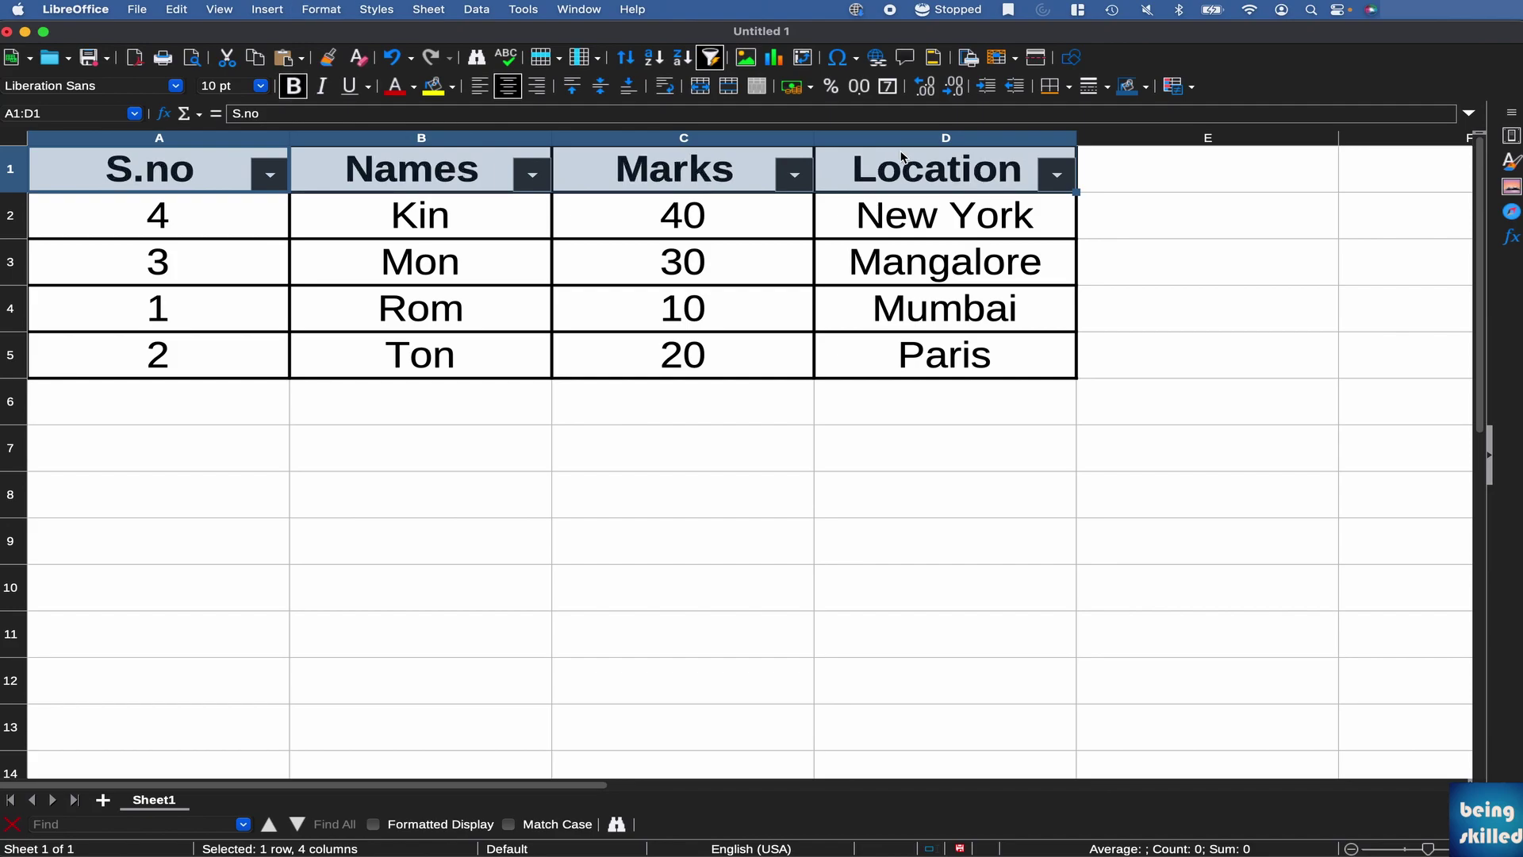
{"action": "left_click", "coordinate": [413, 87]}
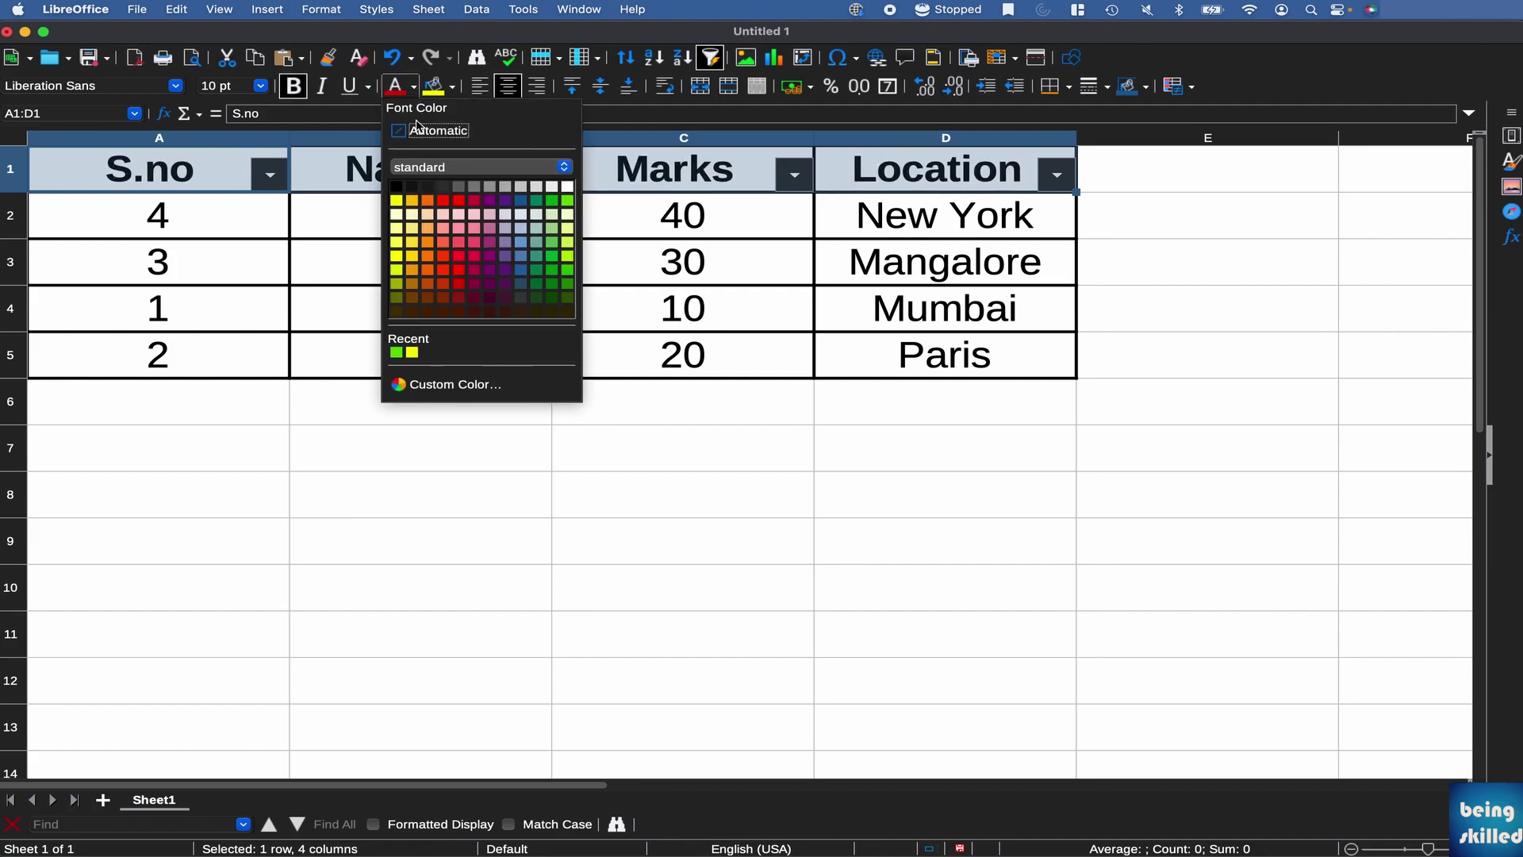
{"action": "left_click", "coordinate": [552, 255]}
{"action": "left_click", "coordinate": [560, 214]}
{"action": "key", "text": "ctrl+z"}
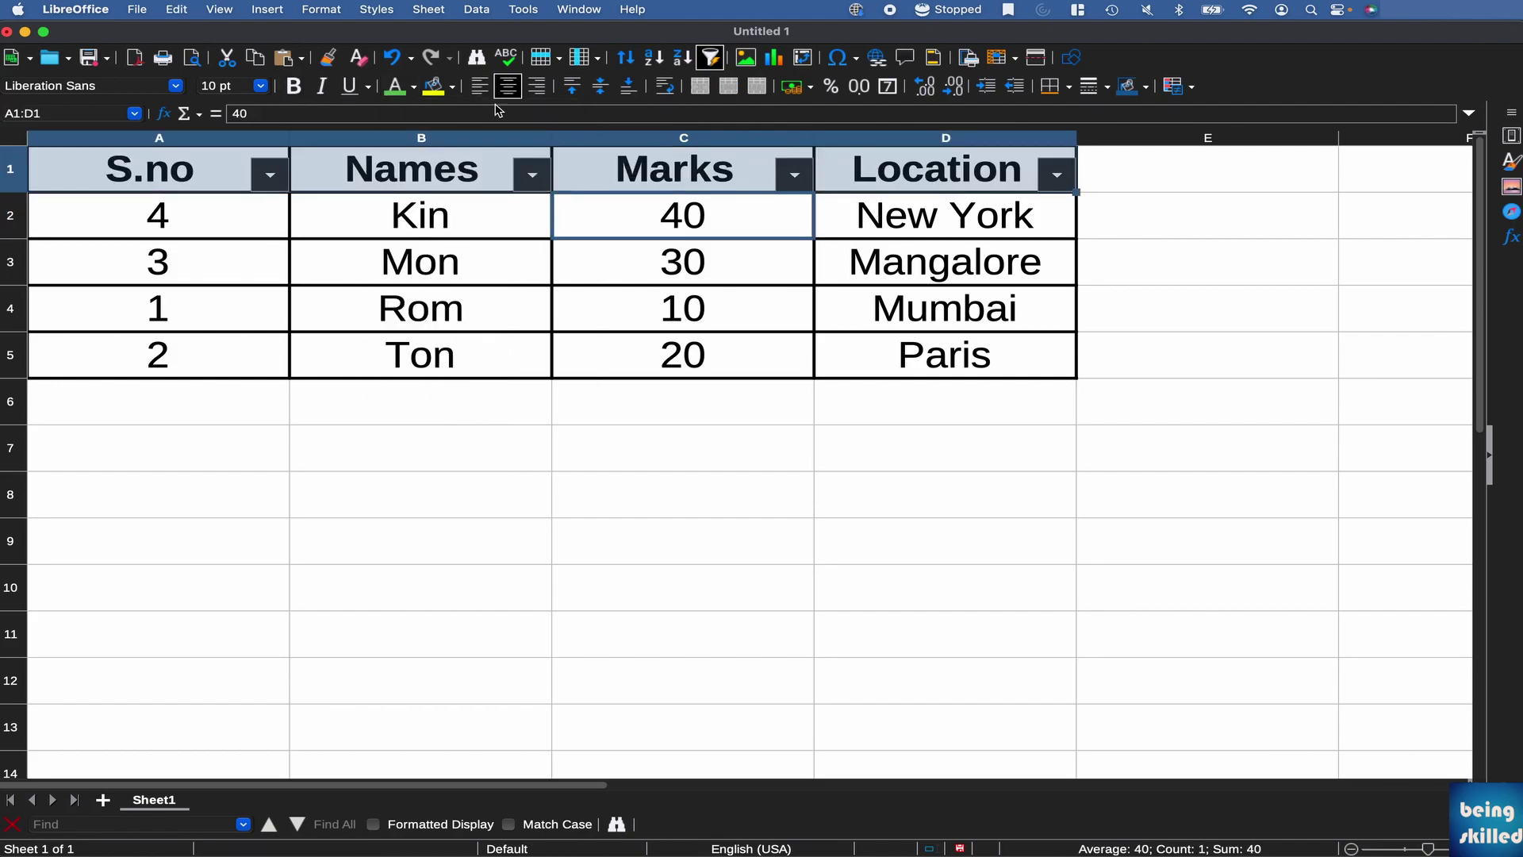
{"action": "left_click", "coordinate": [452, 87]}
{"action": "left_click", "coordinate": [595, 232]}
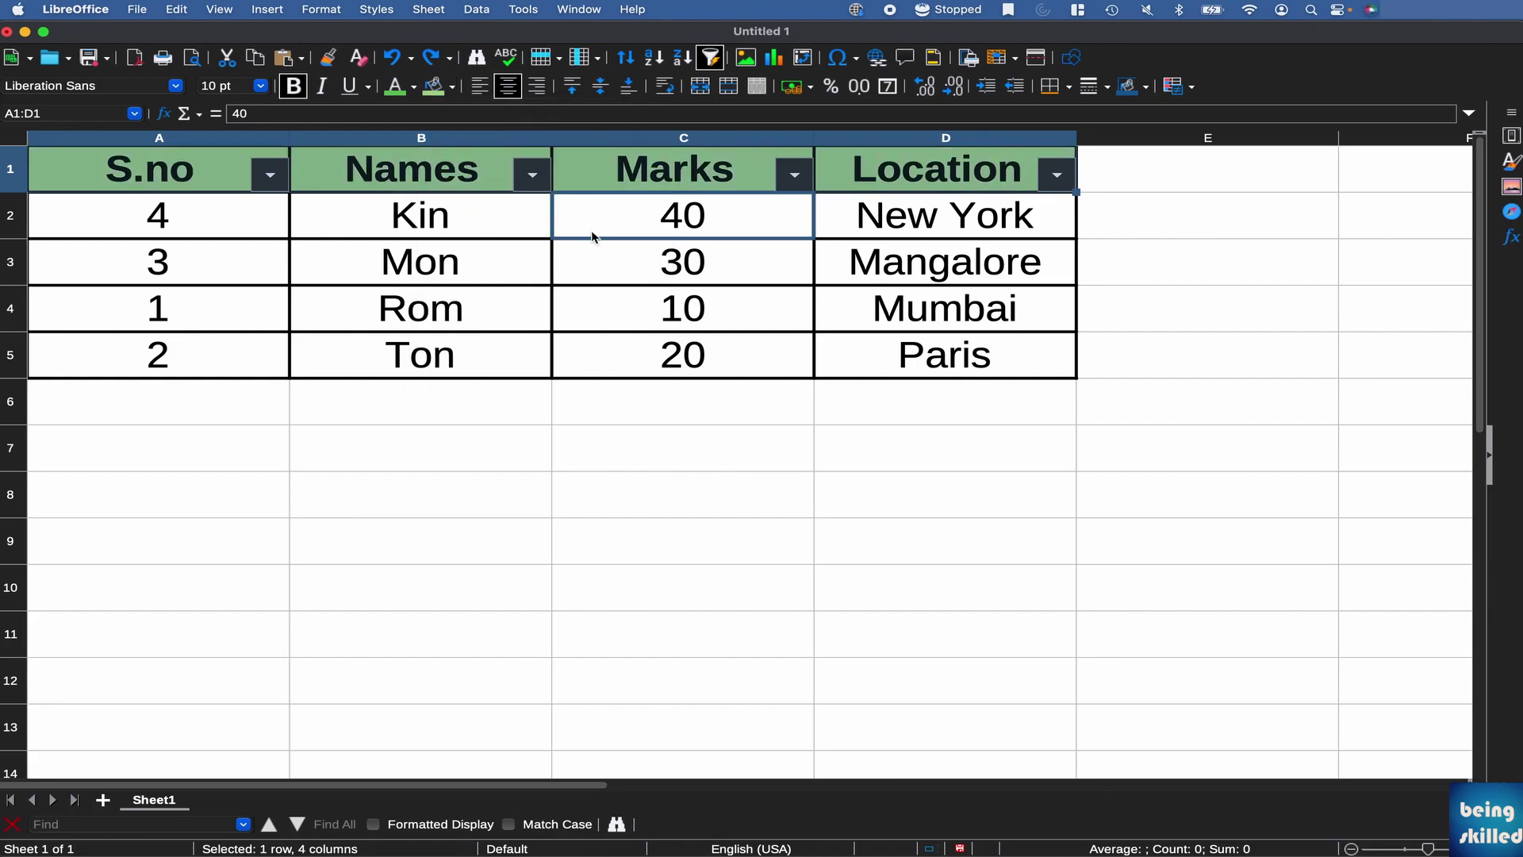
{"action": "left_click", "coordinate": [624, 258]}
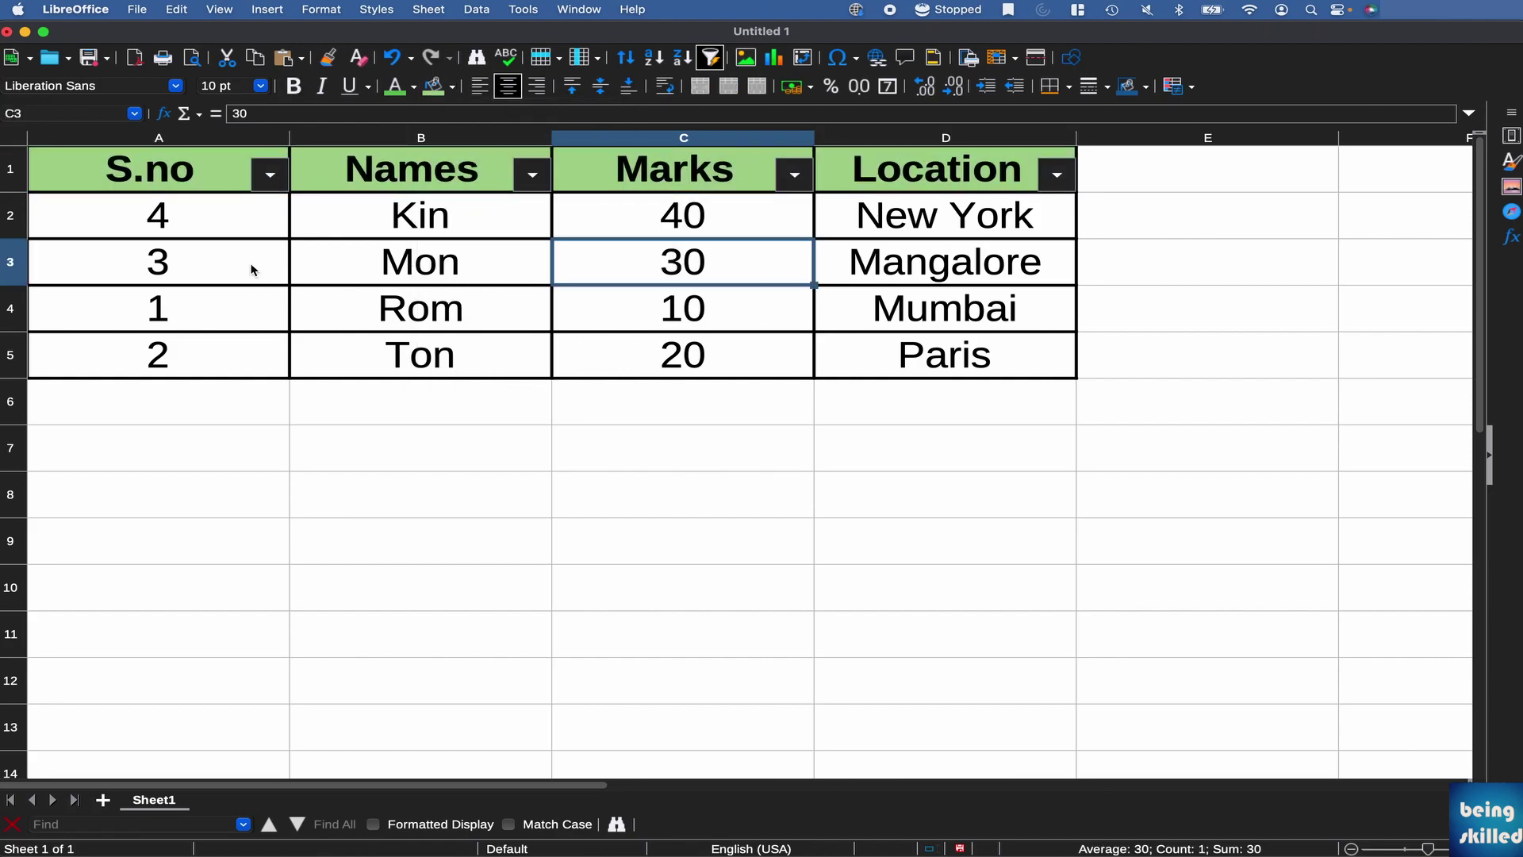
{"action": "left_click", "coordinate": [271, 176]}
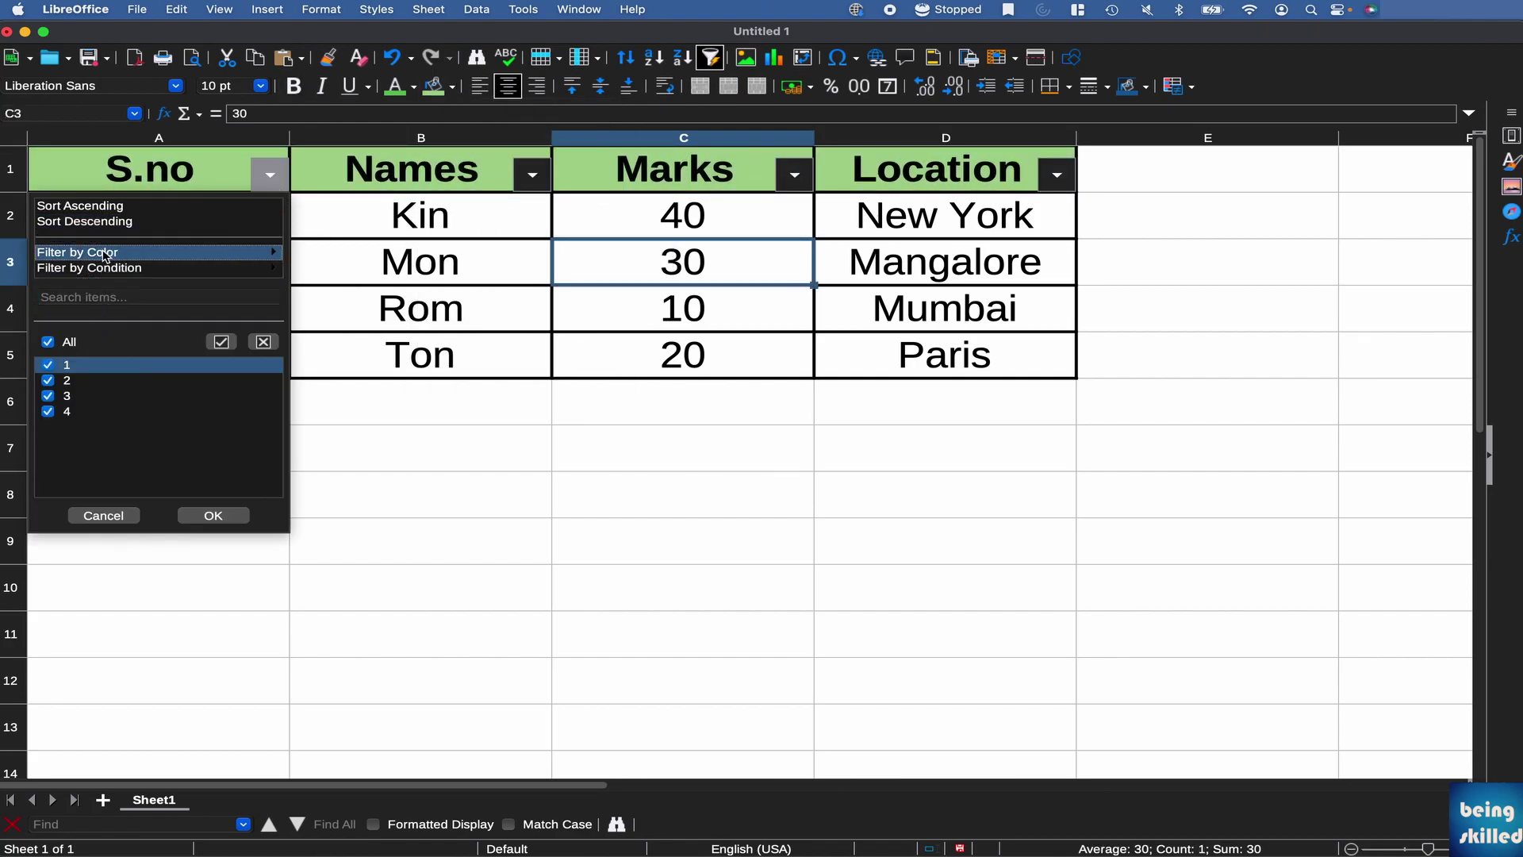
- Sort the rows by S.no ascending so they run Rom, Ton, Mon, Kin
{"action": "left_click", "coordinate": [106, 208]}
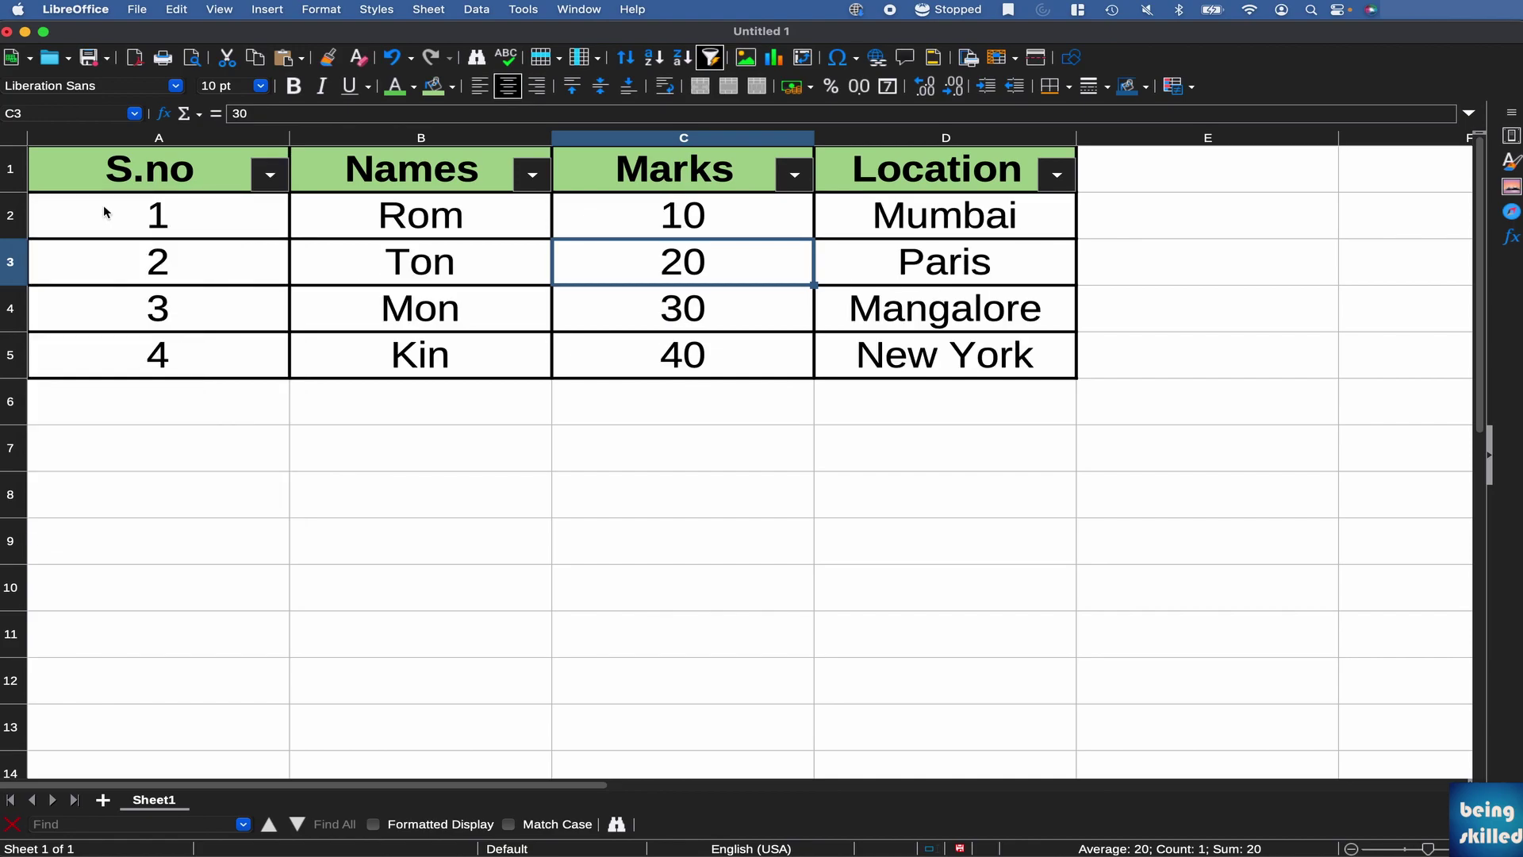
{"action": "left_click", "coordinate": [158, 219]}
{"action": "left_click_drag", "start_coordinate": [161, 181], "coordinate": [714, 373]}
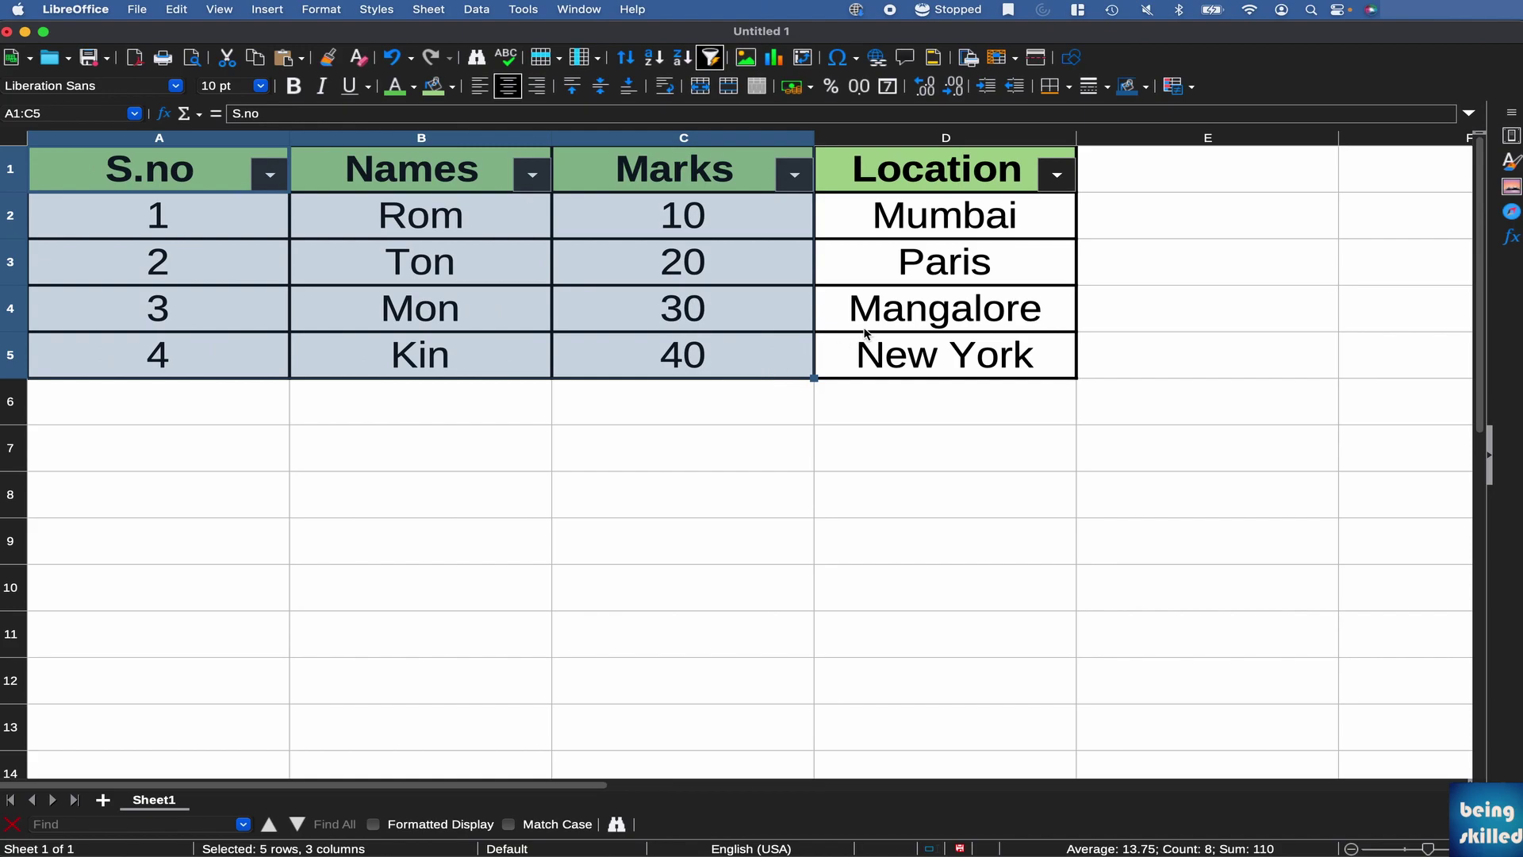
- Enter the heading 'Country' in E1 and India, France, India, USA in E2:E5, then select D1:D5
{"action": "left_click", "coordinate": [1133, 186]}
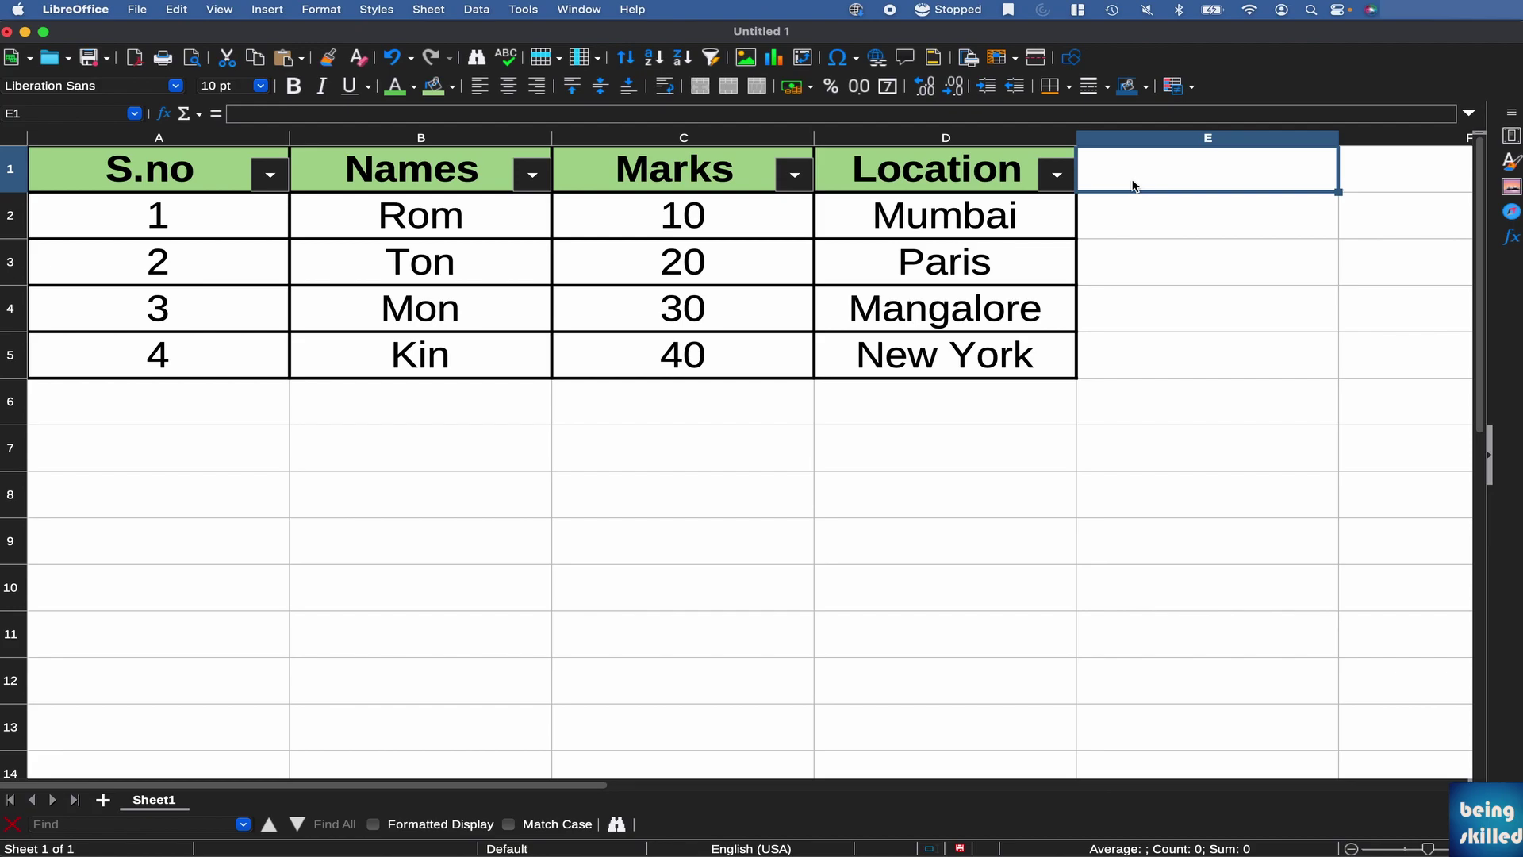
{"action": "type", "text": "Country"}
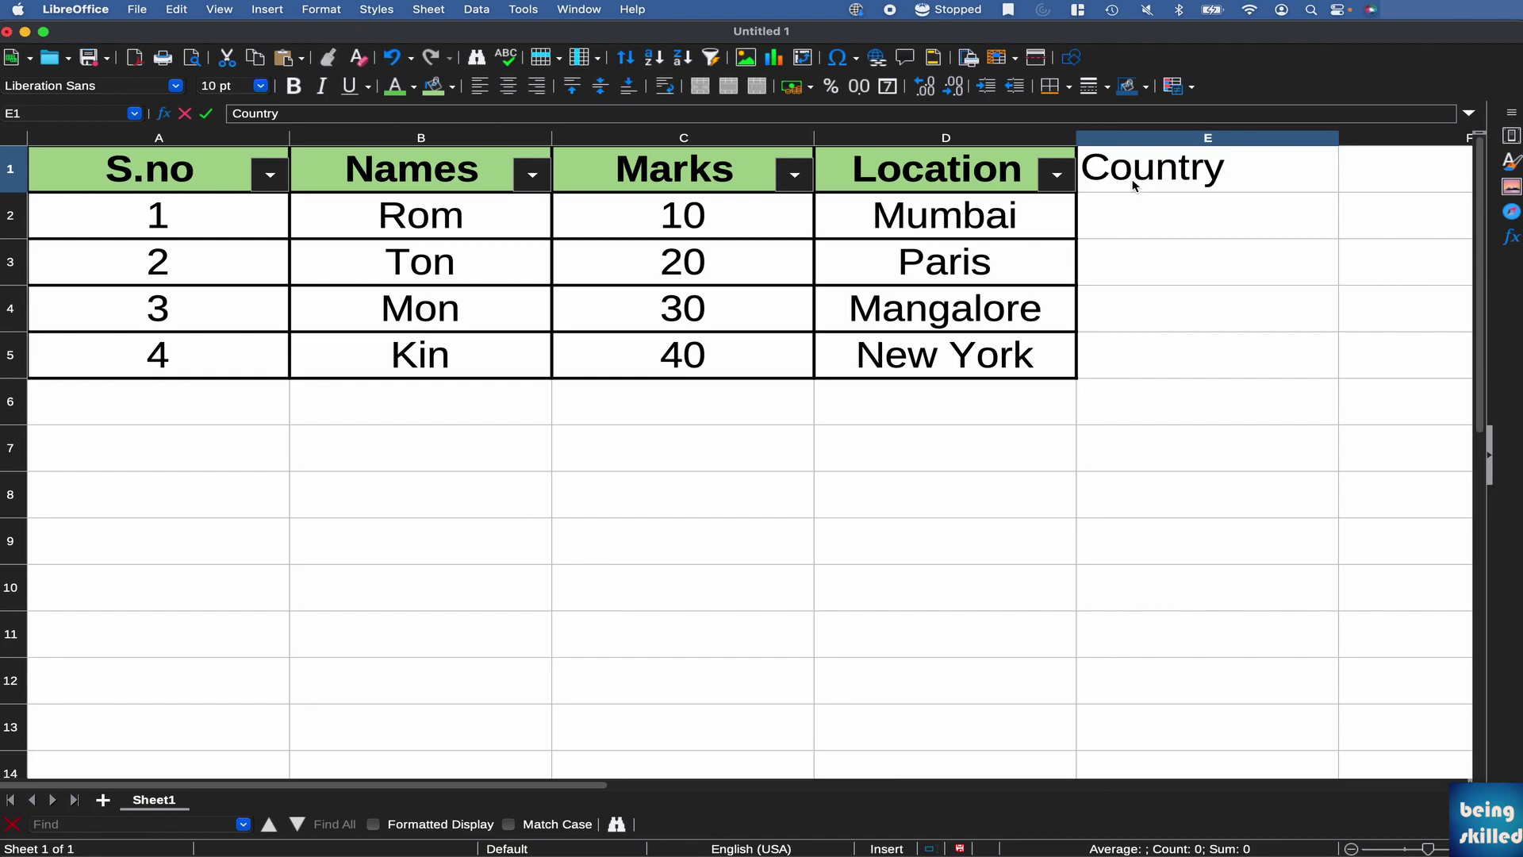
{"action": "key", "text": "Return"}
{"action": "type", "text": "India"}
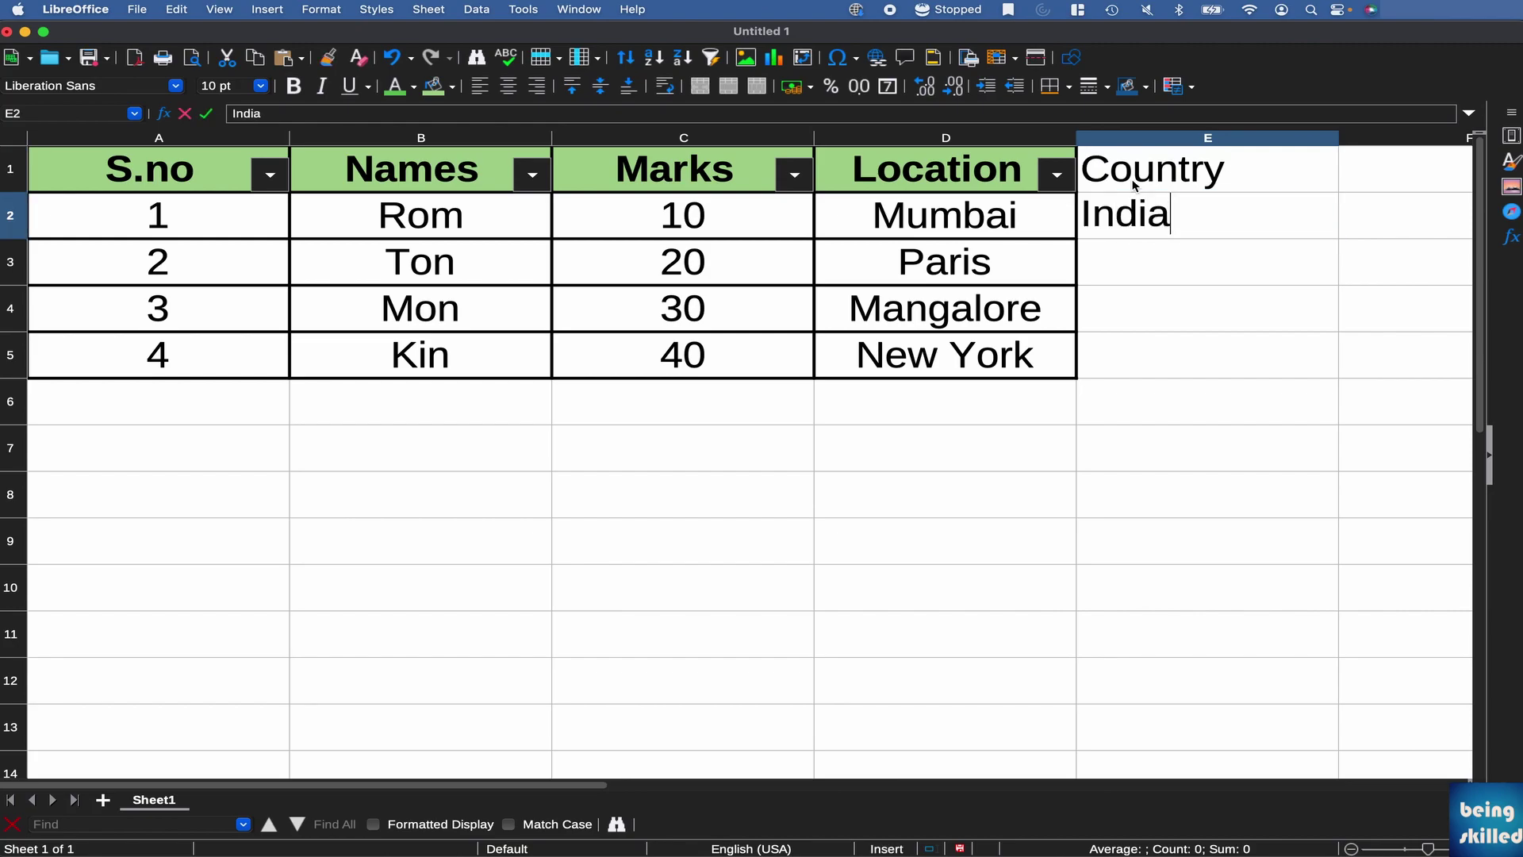
{"action": "key", "text": "Return"}
{"action": "type", "text": "France"}
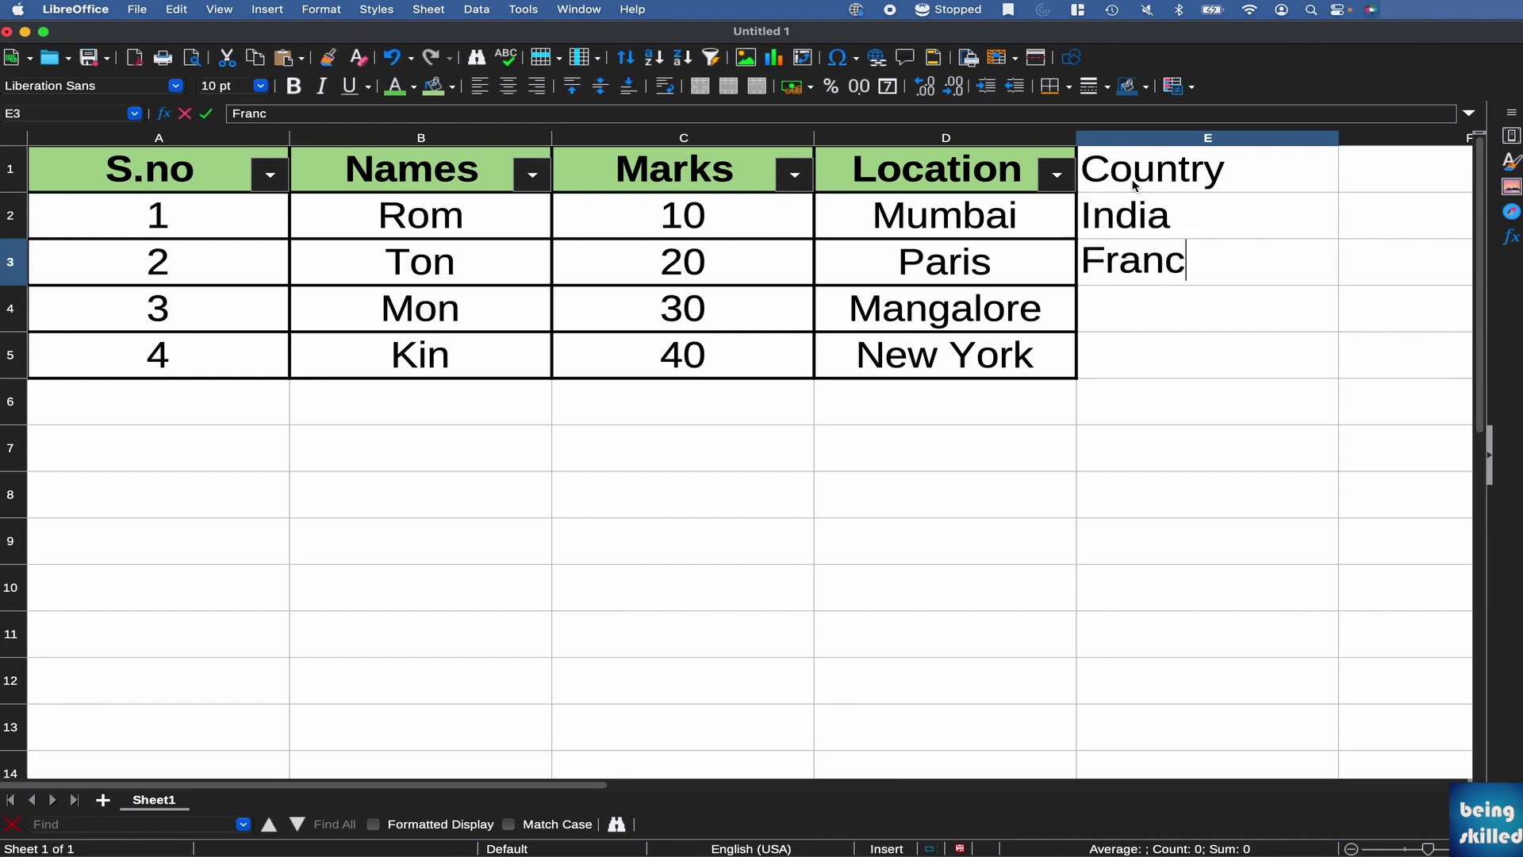
{"action": "key", "text": "Return"}
{"action": "type", "text": "India"}
{"action": "key", "text": "Return"}
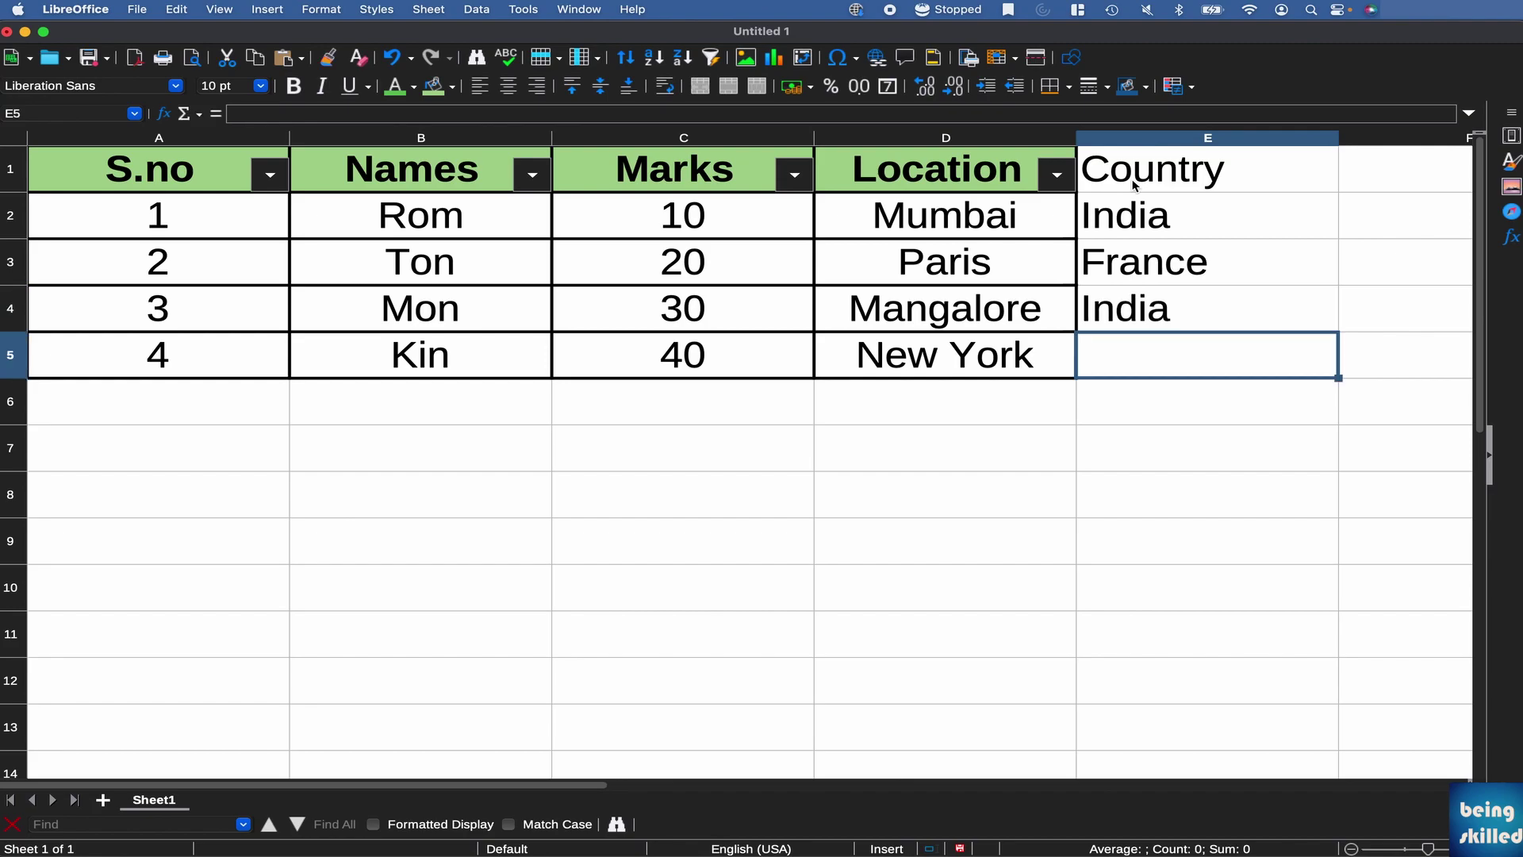
{"action": "type", "text": "USA"}
{"action": "key", "text": "Return"}
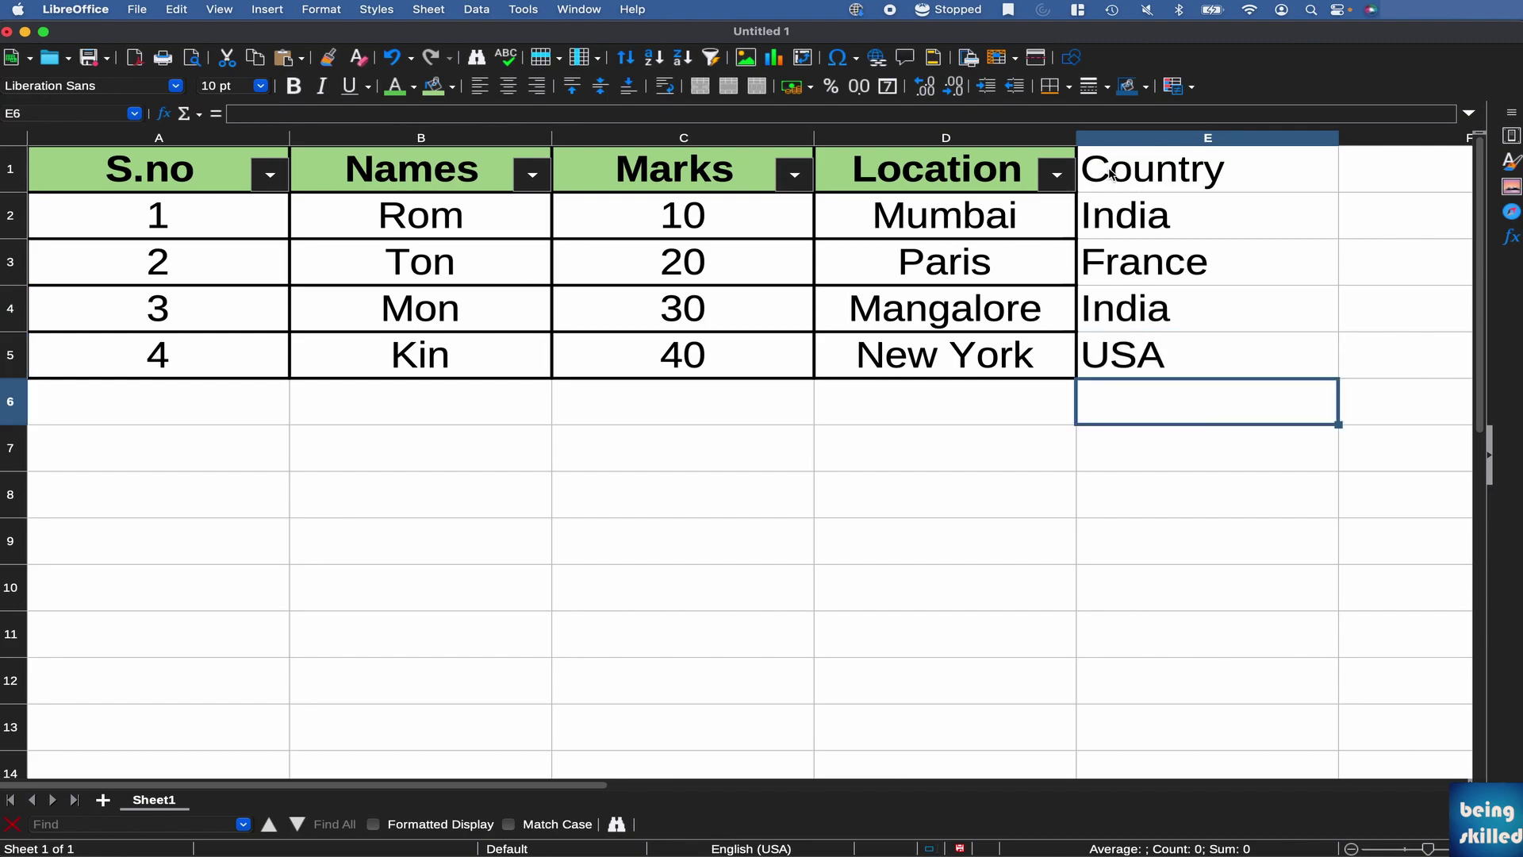
{"action": "left_click_drag", "start_coordinate": [996, 178], "coordinate": [990, 367]}
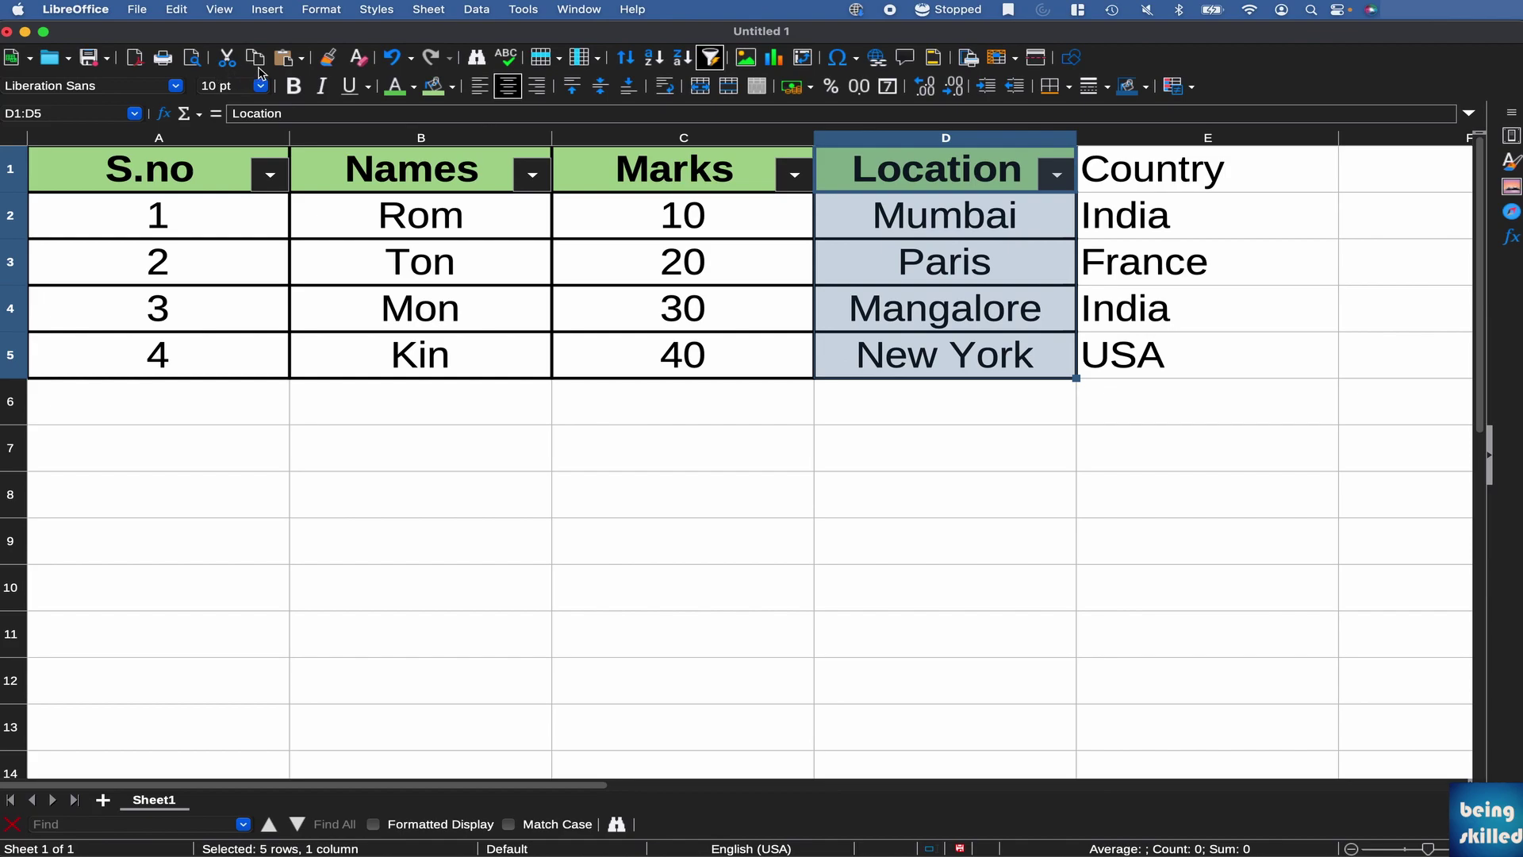
- Clone the Location column's formatting onto the Country cells E1:E5
{"action": "left_click", "coordinate": [322, 65]}
{"action": "mouse_move", "coordinate": [1187, 164]}
{"action": "left_mouse_down"}
{"action": "mouse_move", "coordinate": [1135, 347]}
{"action": "mouse_move", "coordinate": [1179, 336]}
{"action": "mouse_move", "coordinate": [1179, 351]}
{"action": "left_mouse_up"}
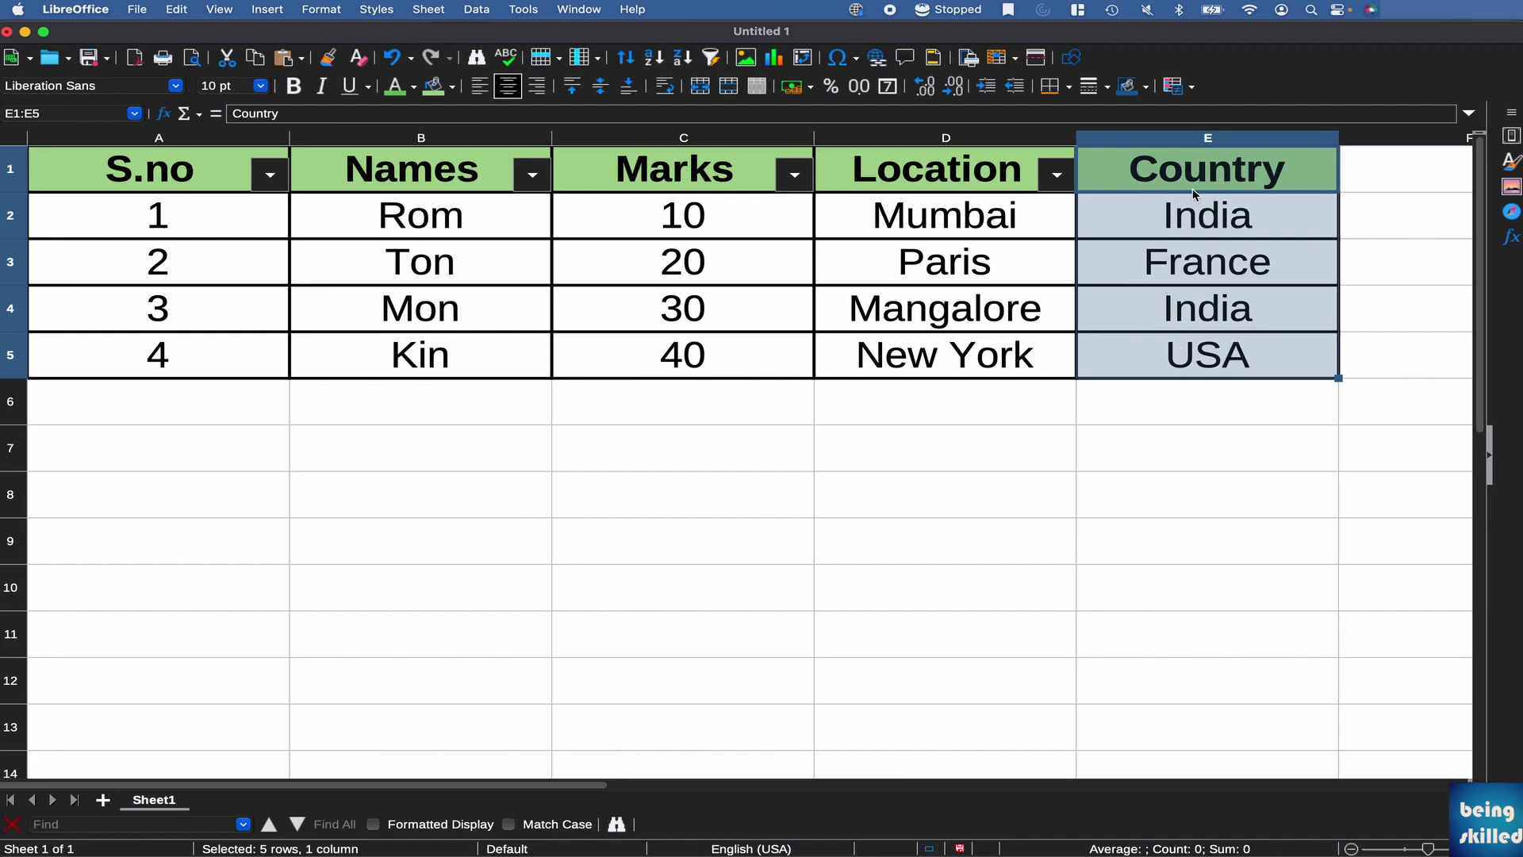
- Reapply AutoFilter to the table so the Country column gets a filter button
{"action": "left_click", "coordinate": [983, 185]}
{"action": "left_click", "coordinate": [477, 9]}
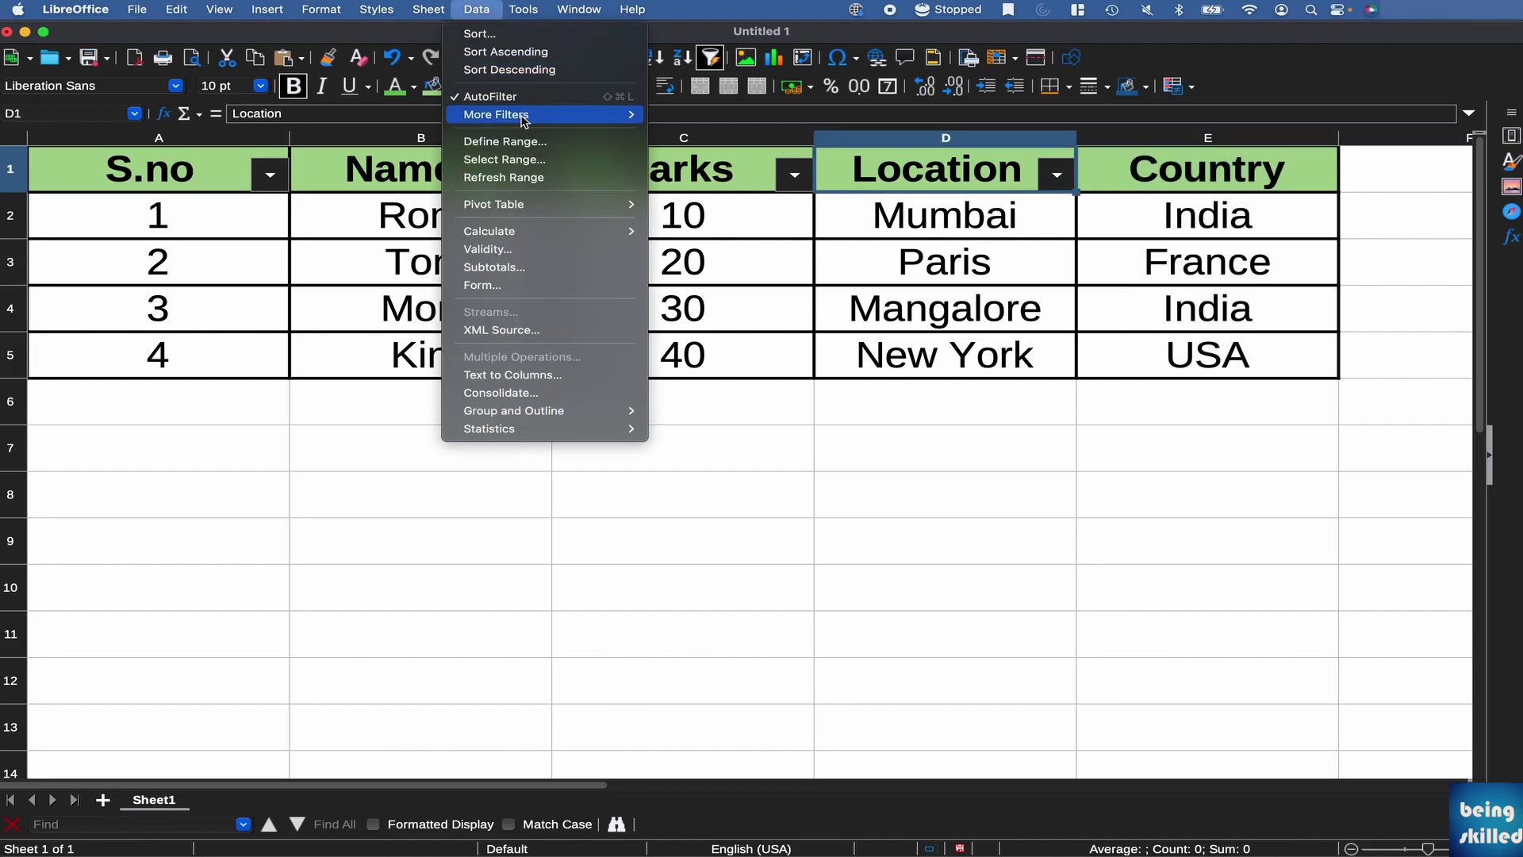
{"action": "left_click", "coordinate": [491, 96]}
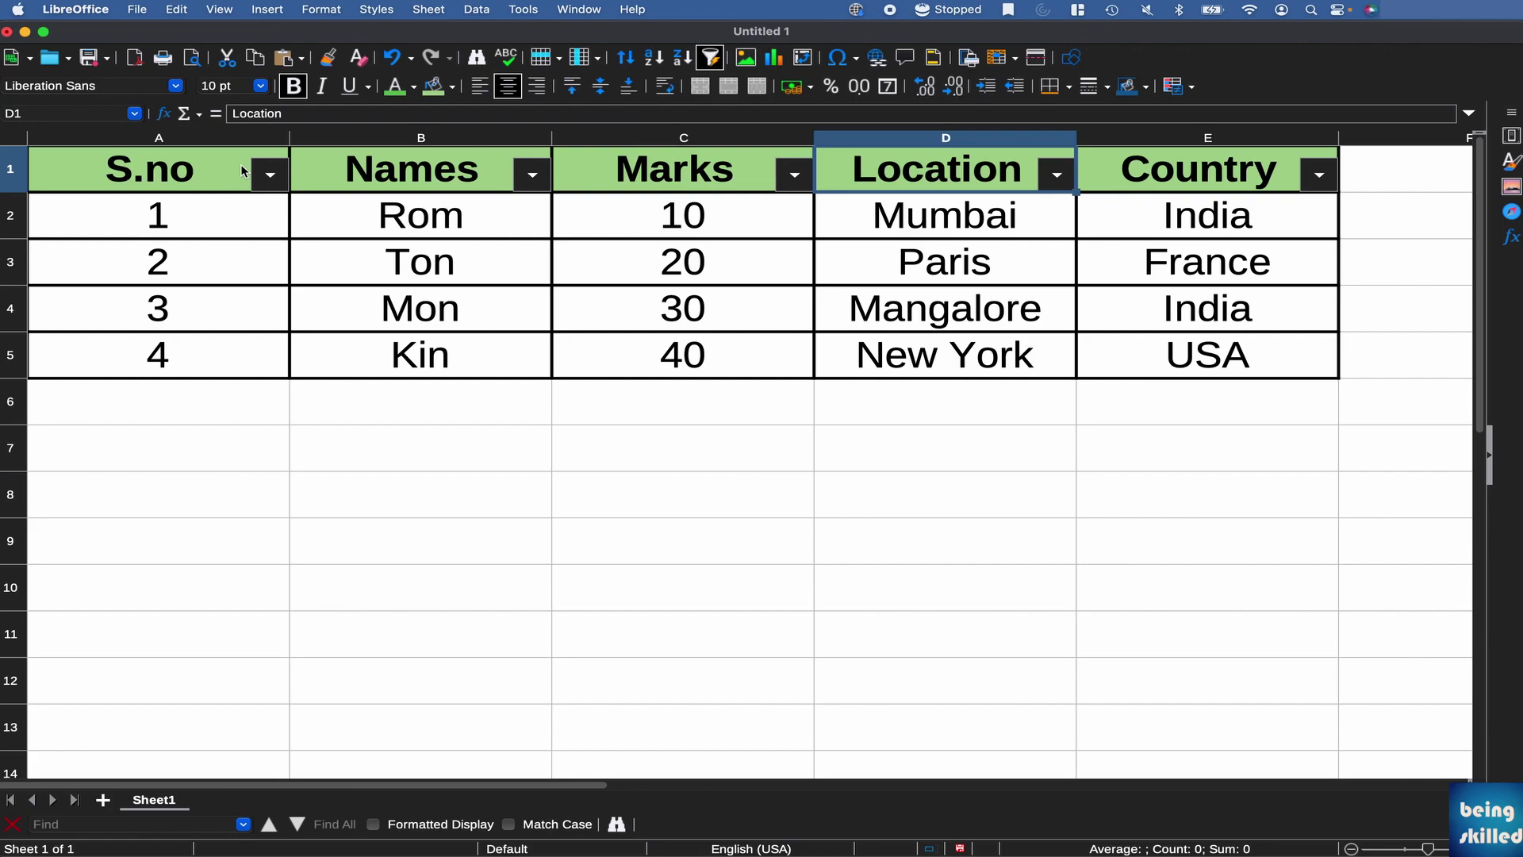
{"action": "left_click", "coordinate": [476, 8]}
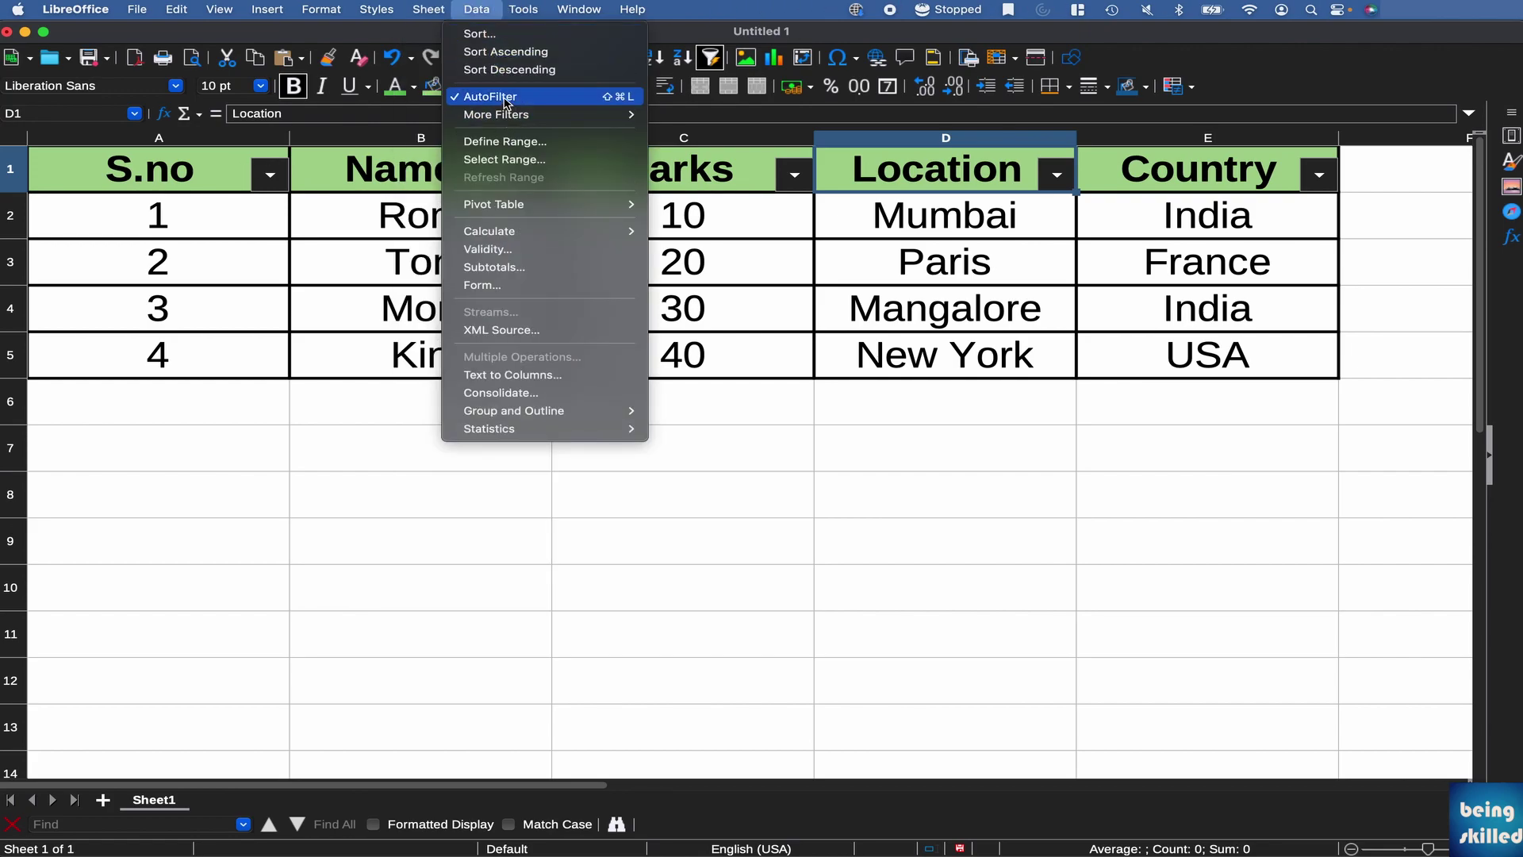
- Sort the table rows ascending by Country
{"action": "left_click", "coordinate": [1214, 166]}
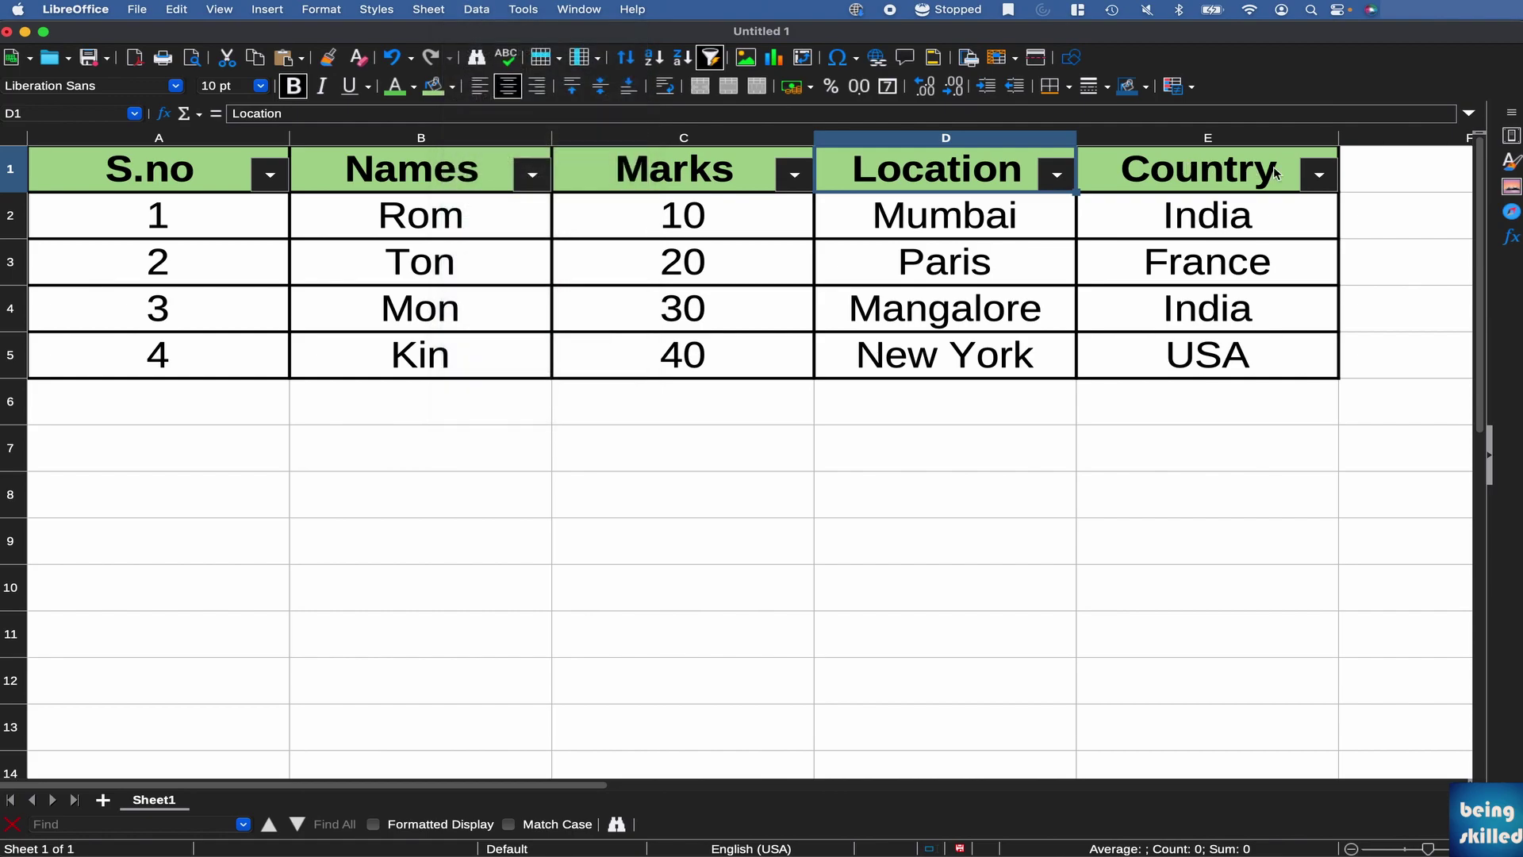
{"action": "left_click", "coordinate": [1319, 174]}
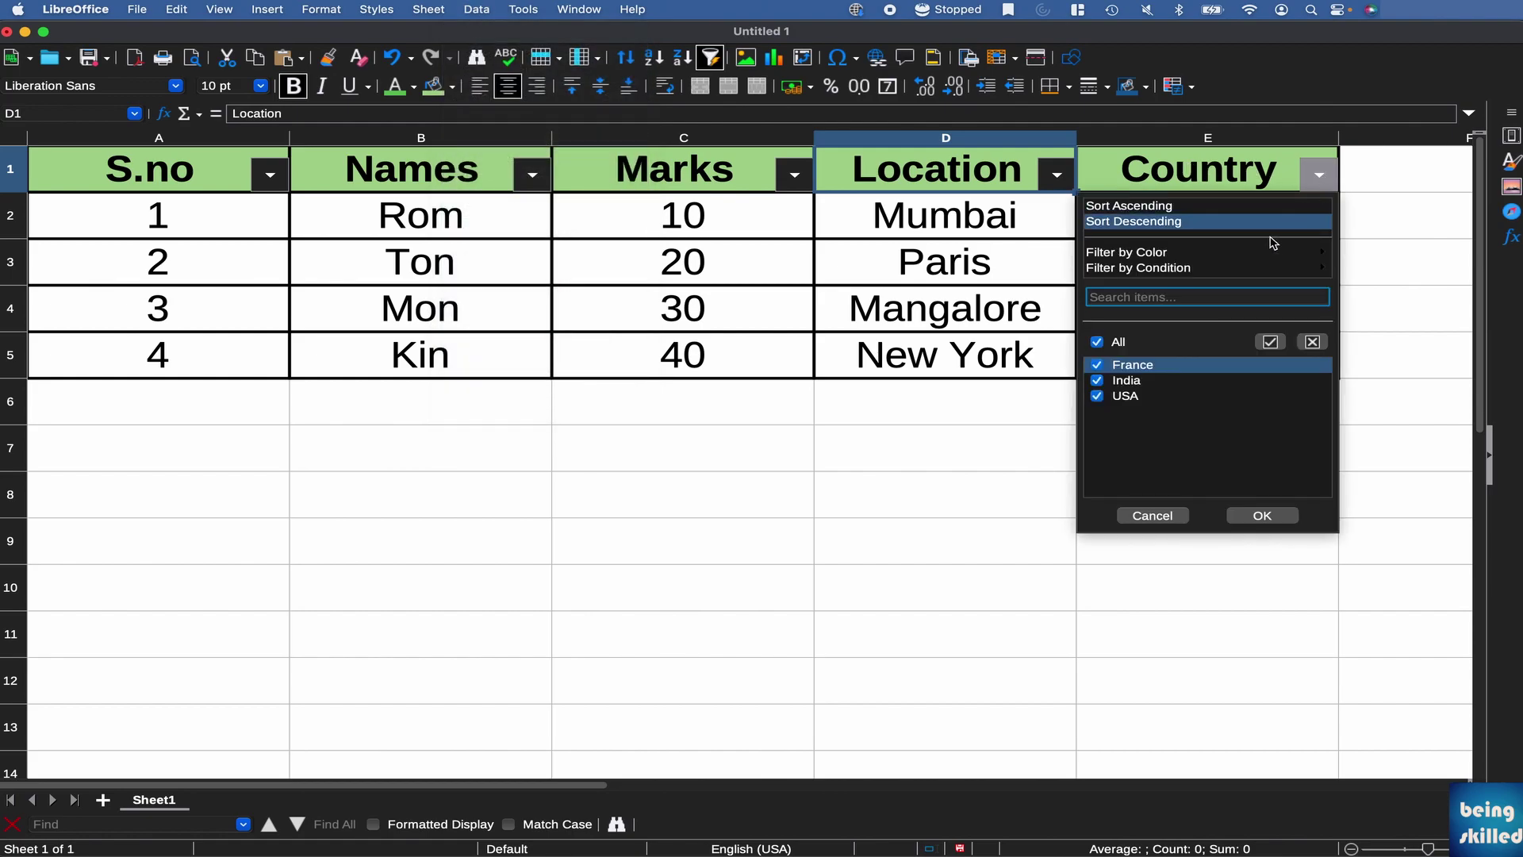
{"action": "left_click", "coordinate": [1153, 208]}
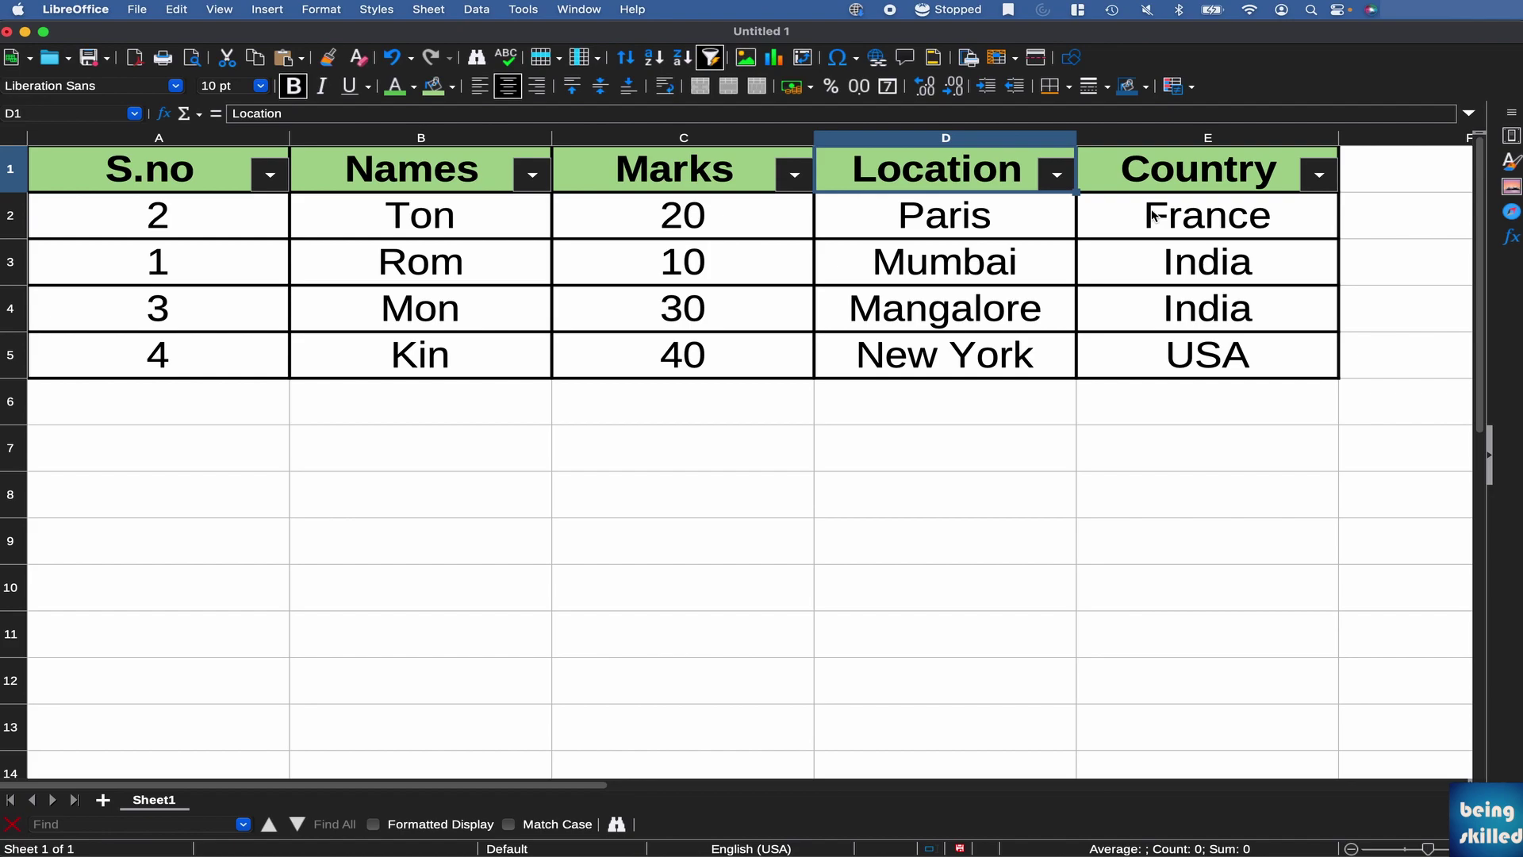